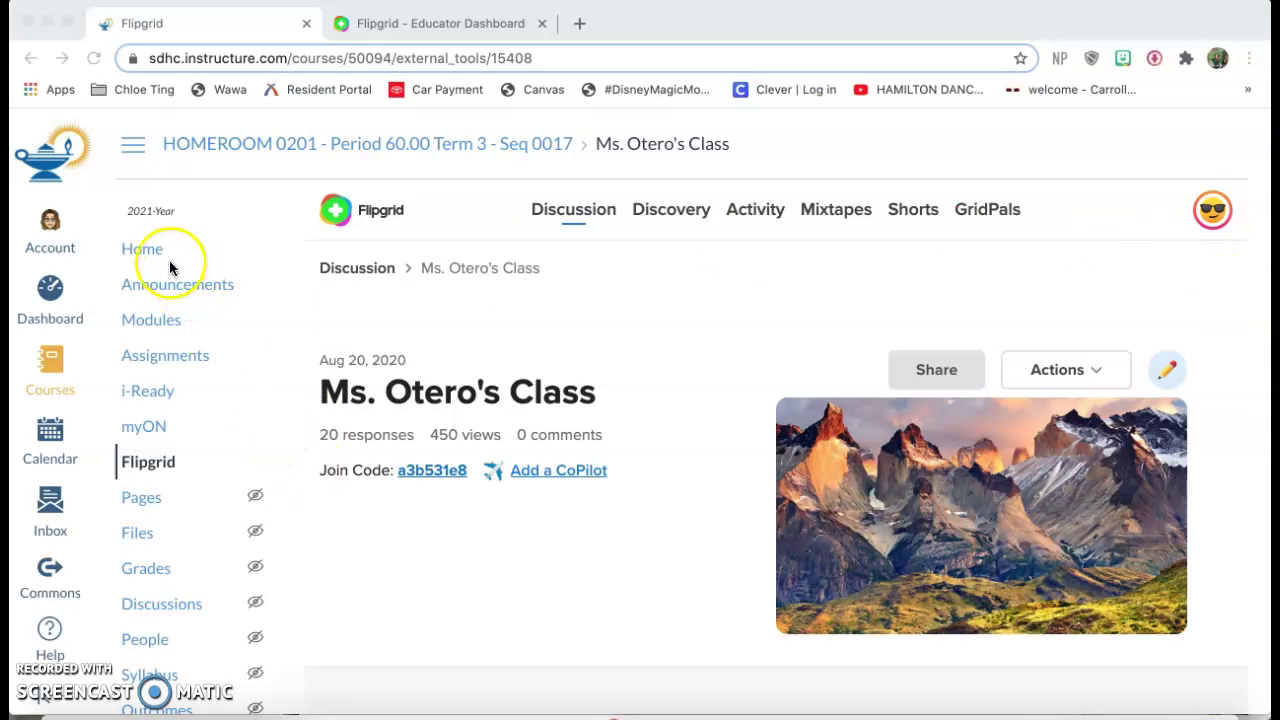
# Bring the browser forward, reload the course page, and browse the course's Assignments list
pyautogui.click(230, 207)
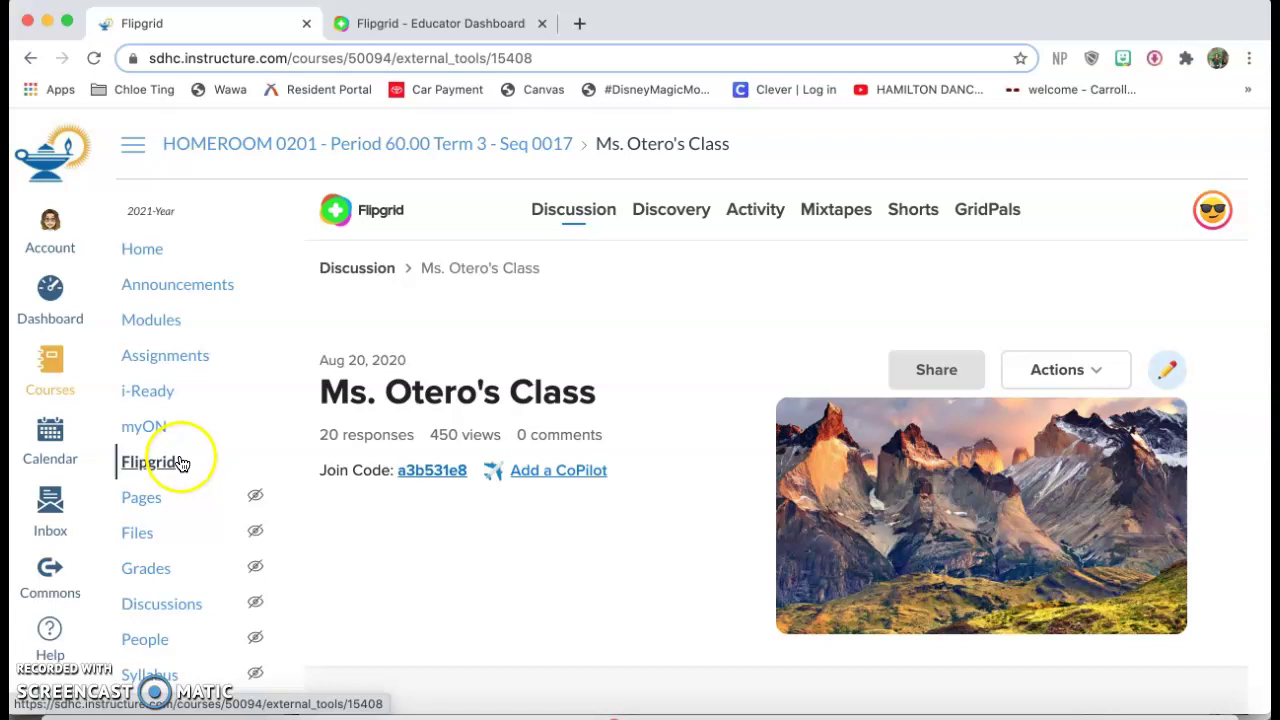
pyautogui.click(128, 458)
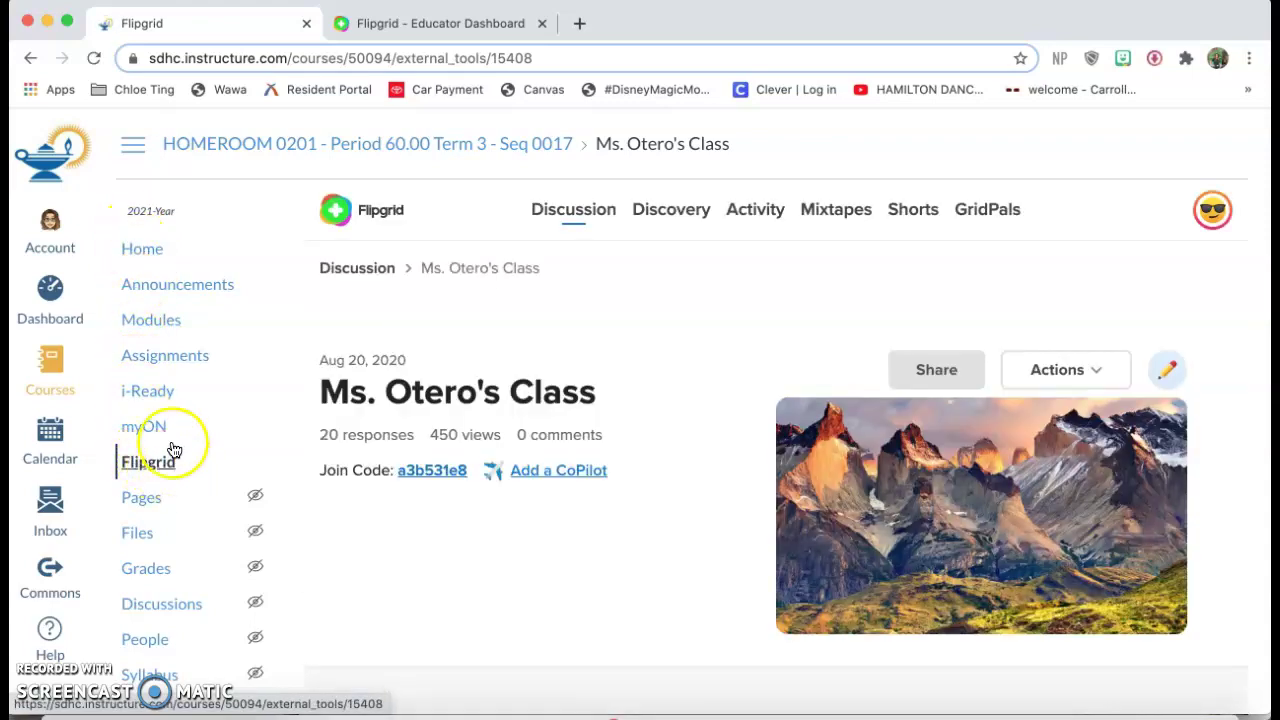
pyautogui.click(160, 356)
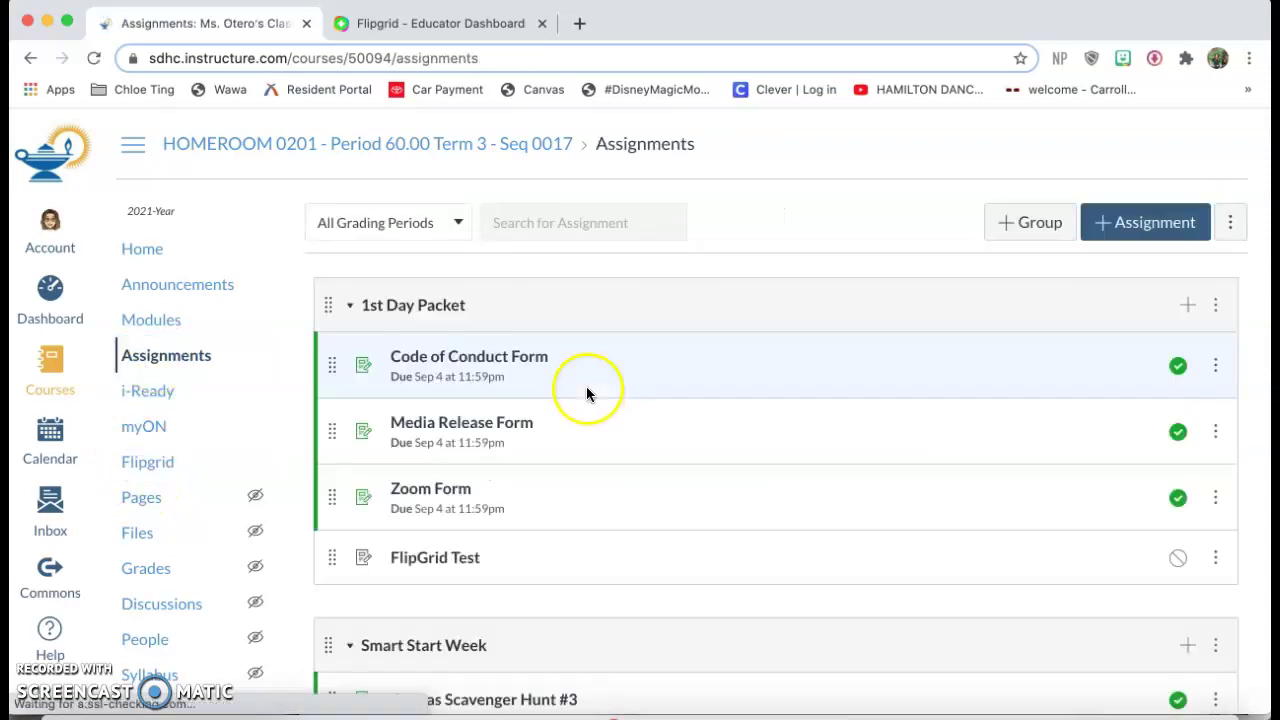
pyautogui.scroll(-5, 590, 390)
pyautogui.scroll(-3, 600, 395)
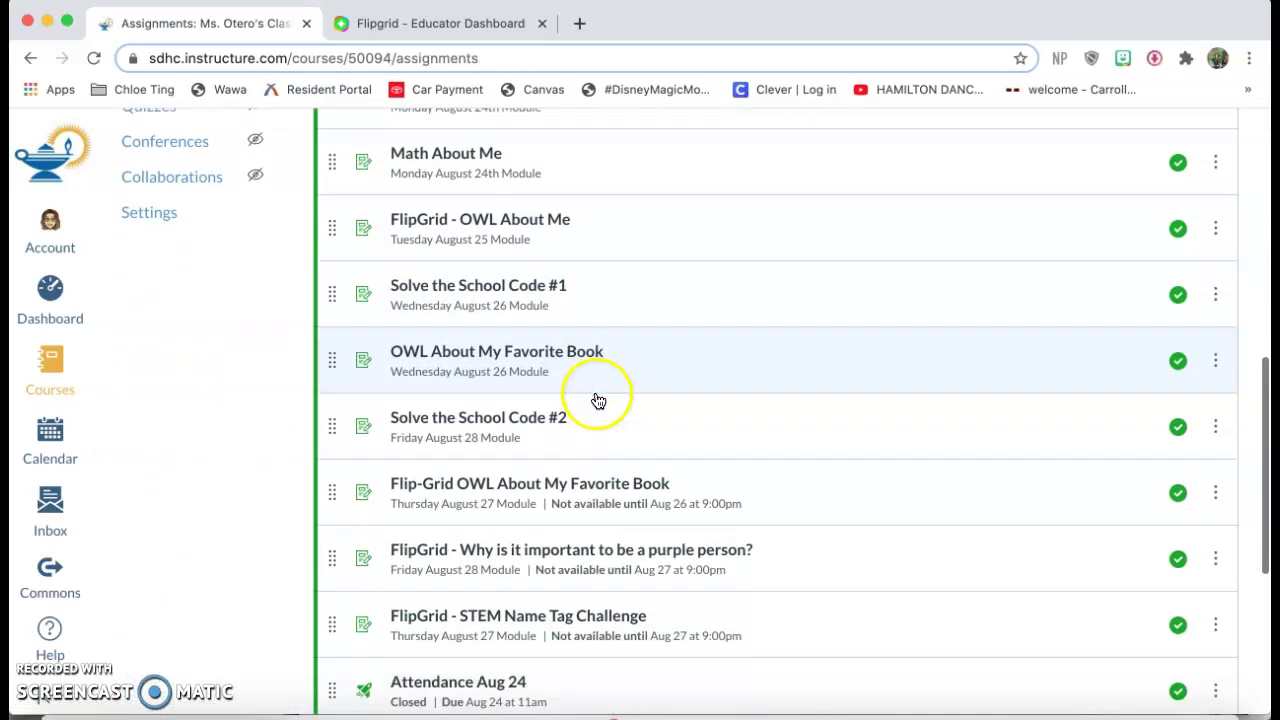
pyautogui.scroll(-2, 551, 490)
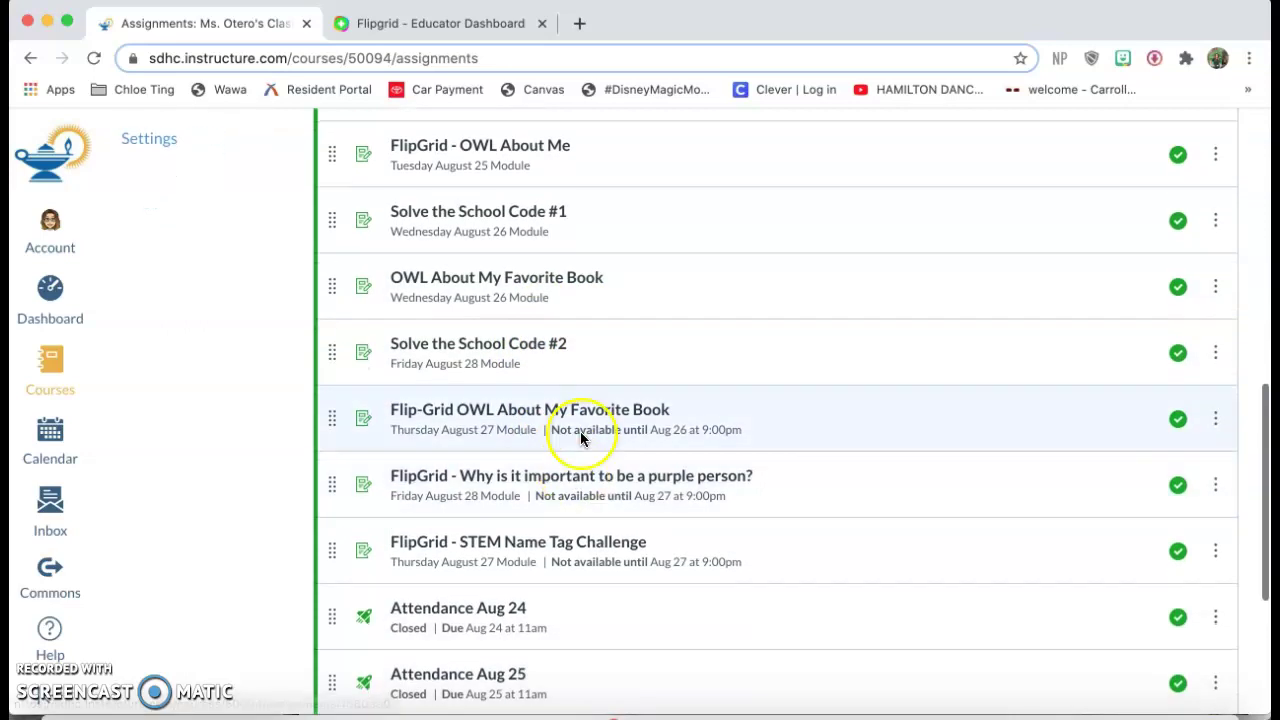
# Open 'Flip-Grid OWL About My Favorite Book' and review its description and embedded Flipgrid topic
pyautogui.click(576, 415)
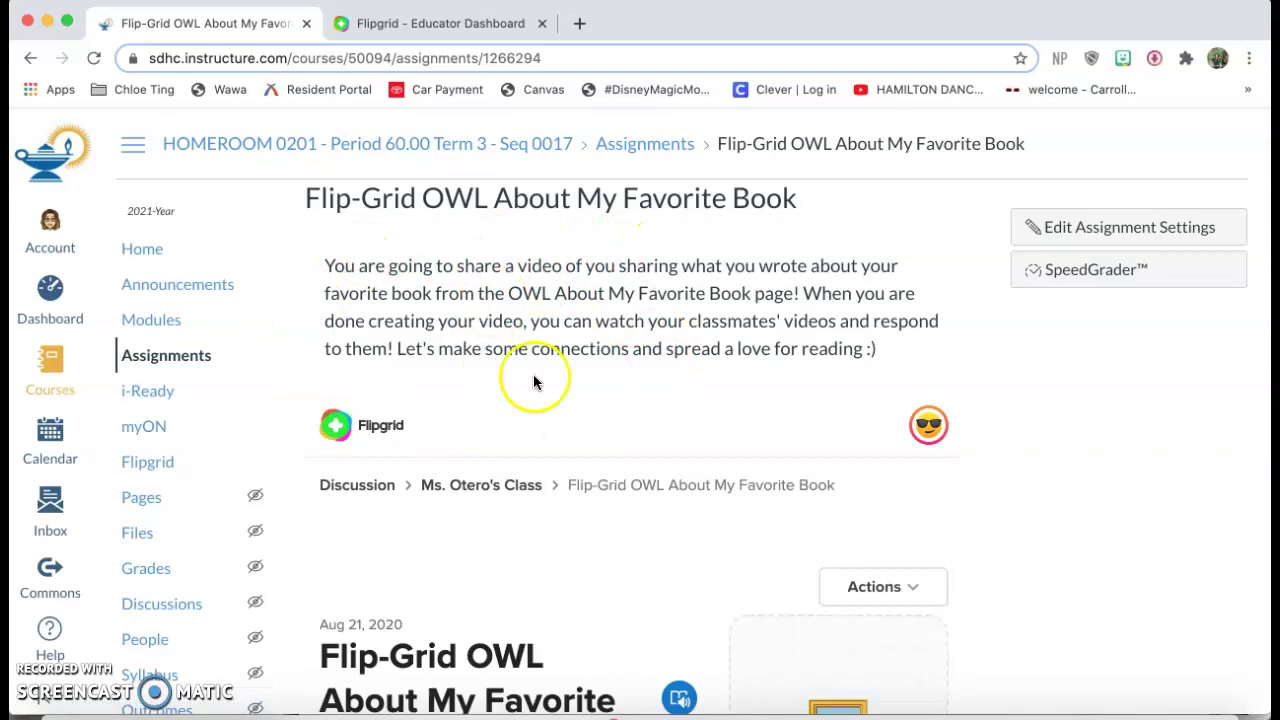
pyautogui.scroll(-4, 594, 371)
pyautogui.scroll(-5, 596, 403)
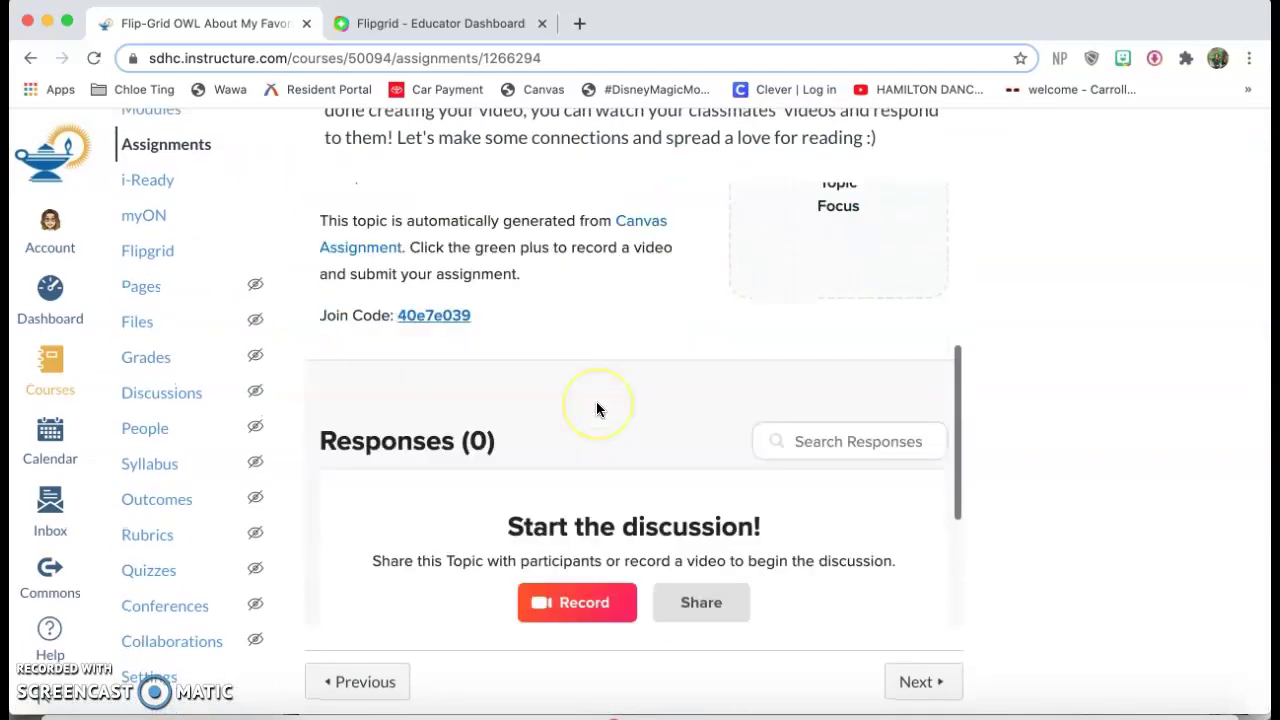
pyautogui.scroll(6, 596, 403)
pyautogui.scroll(2, 596, 401)
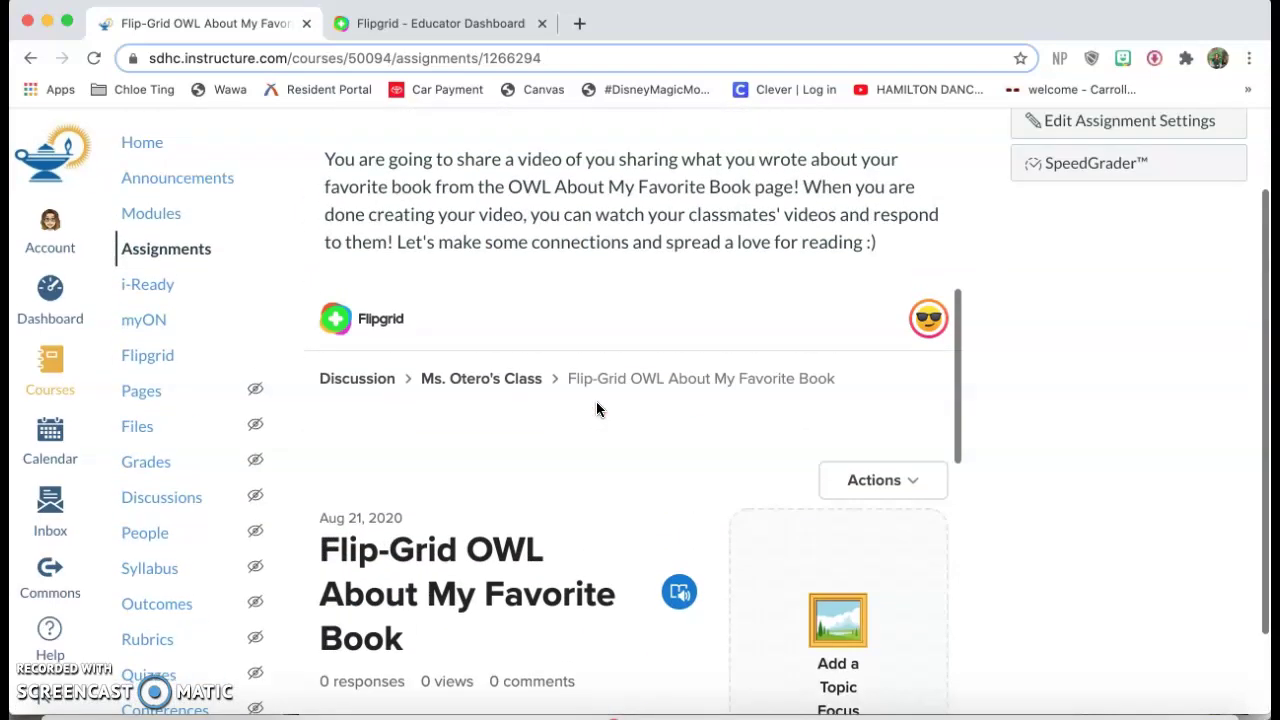
pyautogui.scroll(-6, 596, 401)
pyautogui.scroll(1, 596, 401)
pyautogui.scroll(10, 596, 403)
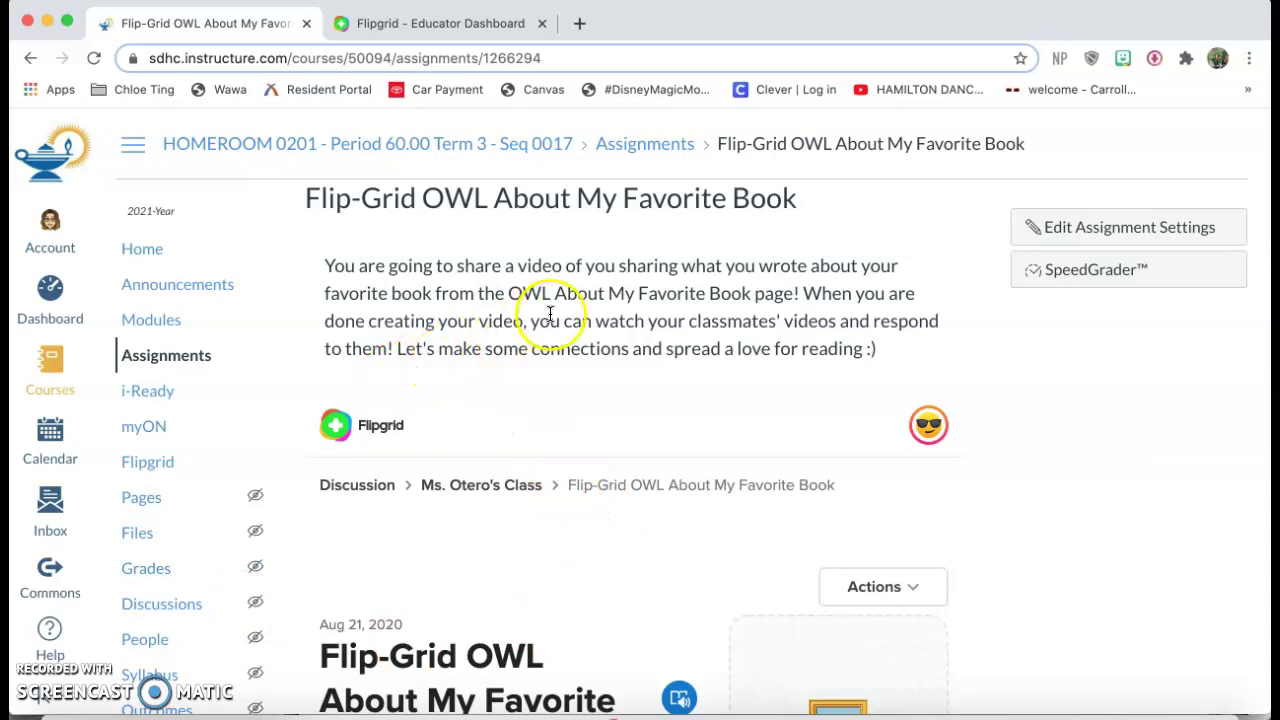
# Switch to the Flipgrid Educator Dashboard tab showing Ms. Otero's Class
pyautogui.click(387, 27)
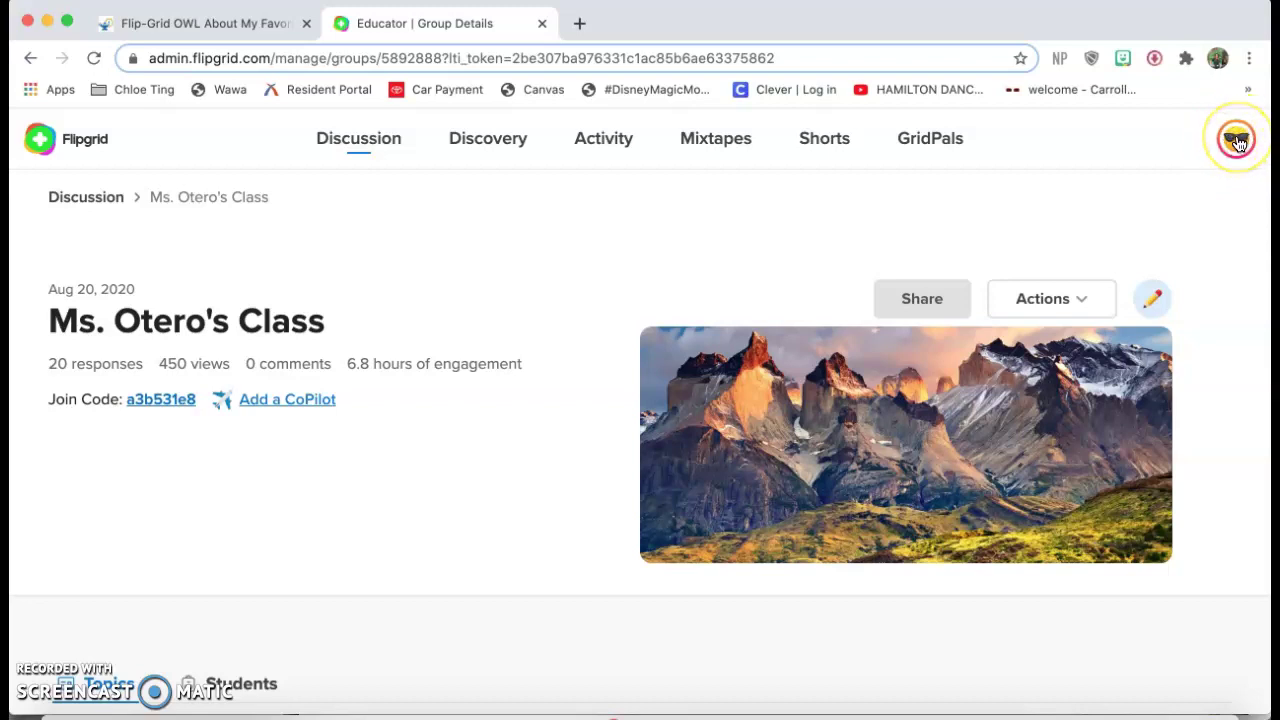
# Delete the Canvas test LTI key in Flipgrid's Canvas integrations and start a new integration
pyautogui.click(1239, 144)
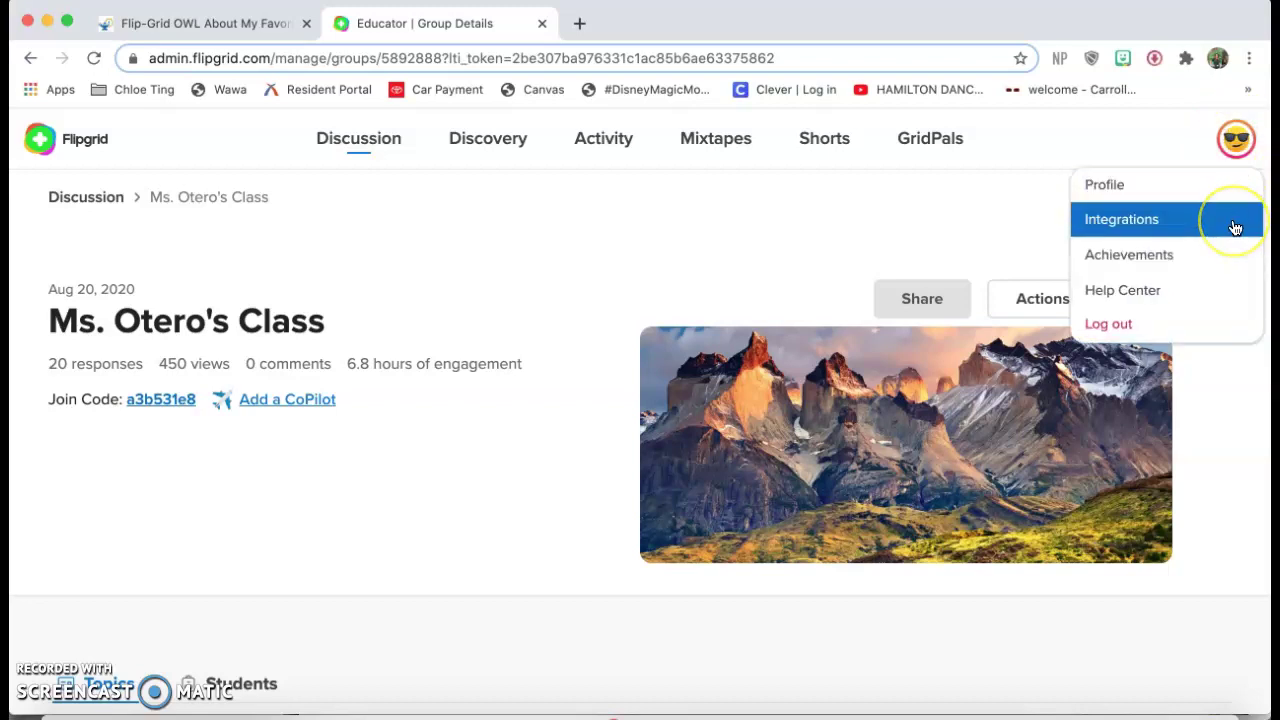
pyautogui.click(1101, 226)
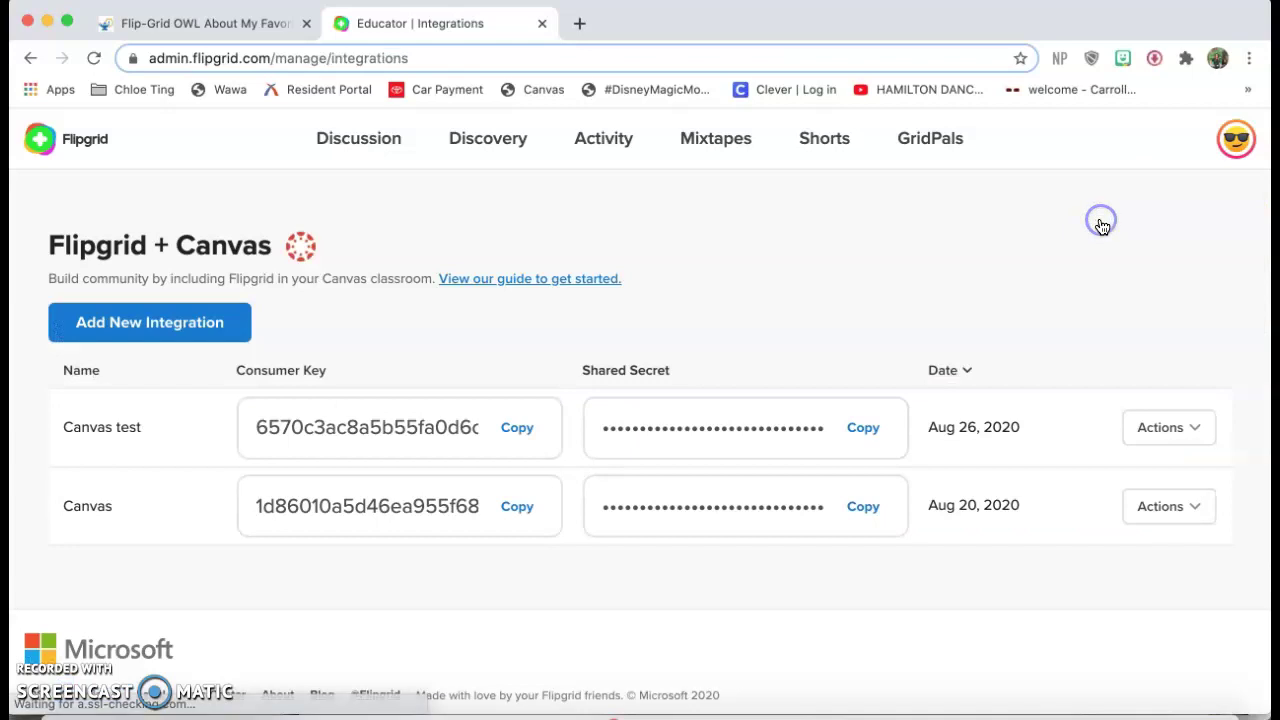
pyautogui.click(1192, 428)
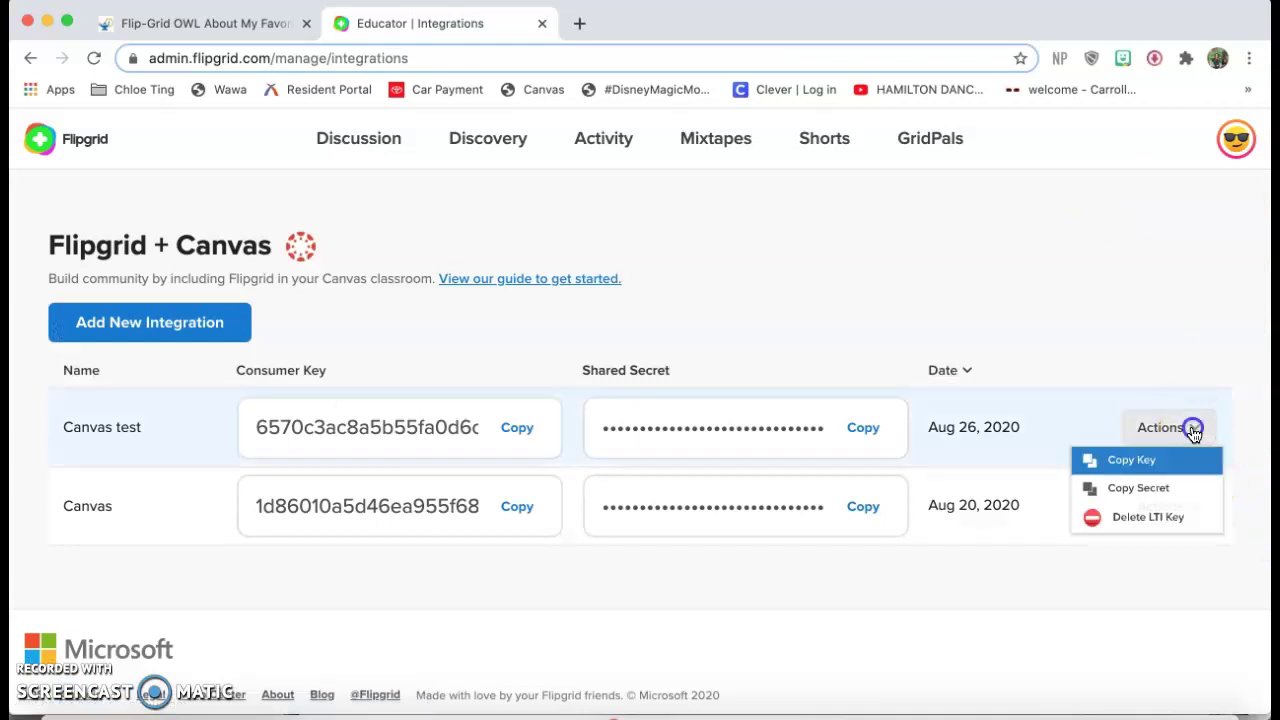
pyautogui.click(1157, 528)
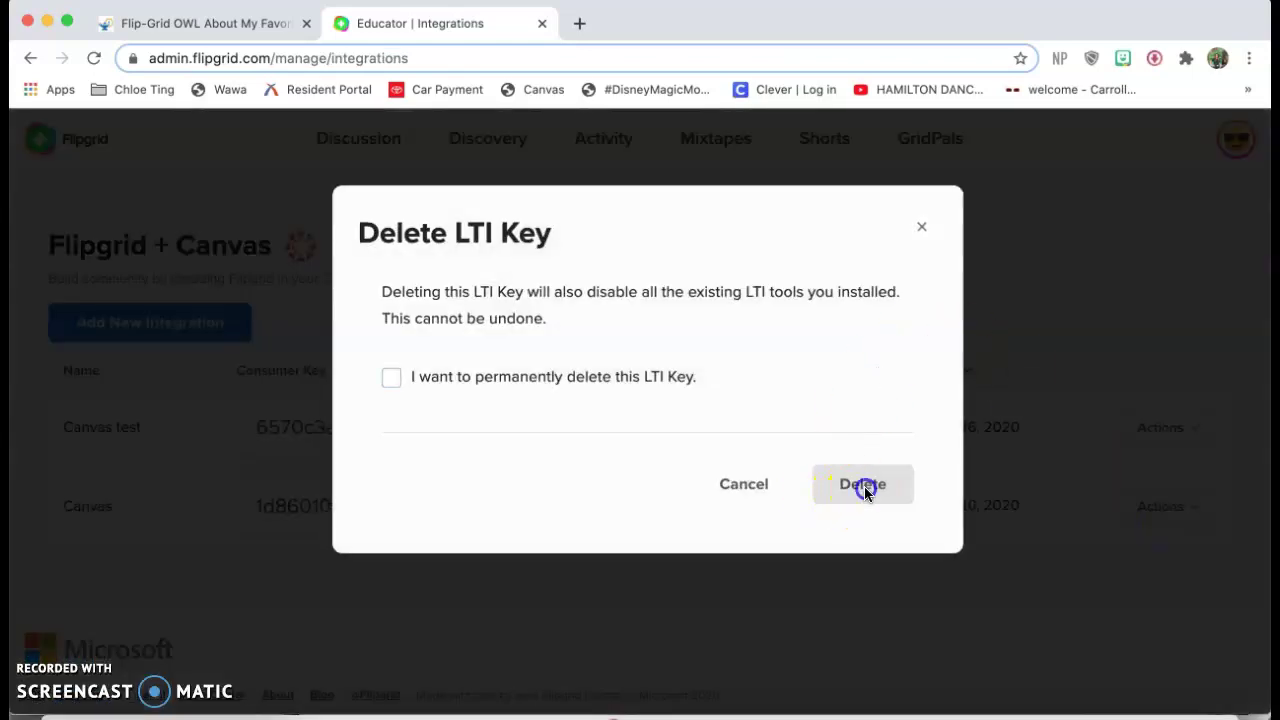
pyautogui.click(608, 375)
pyautogui.click(864, 480)
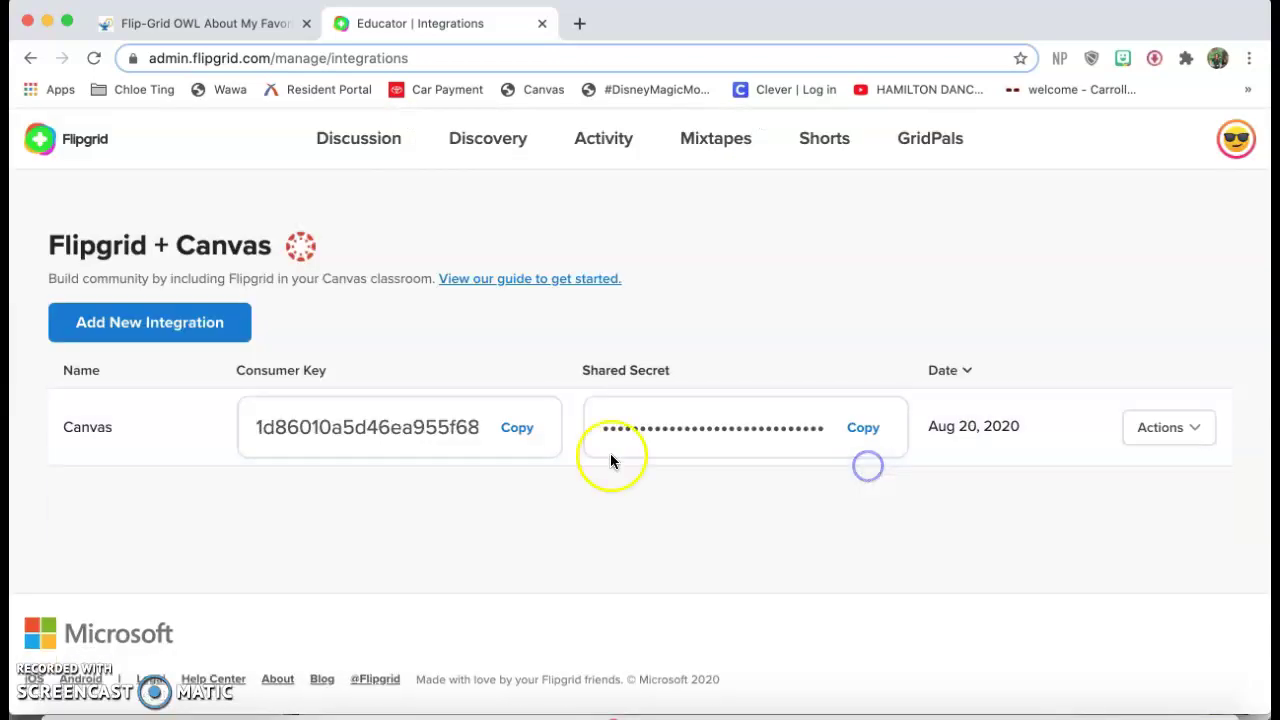
pyautogui.click(148, 330)
pyautogui.click(433, 383)
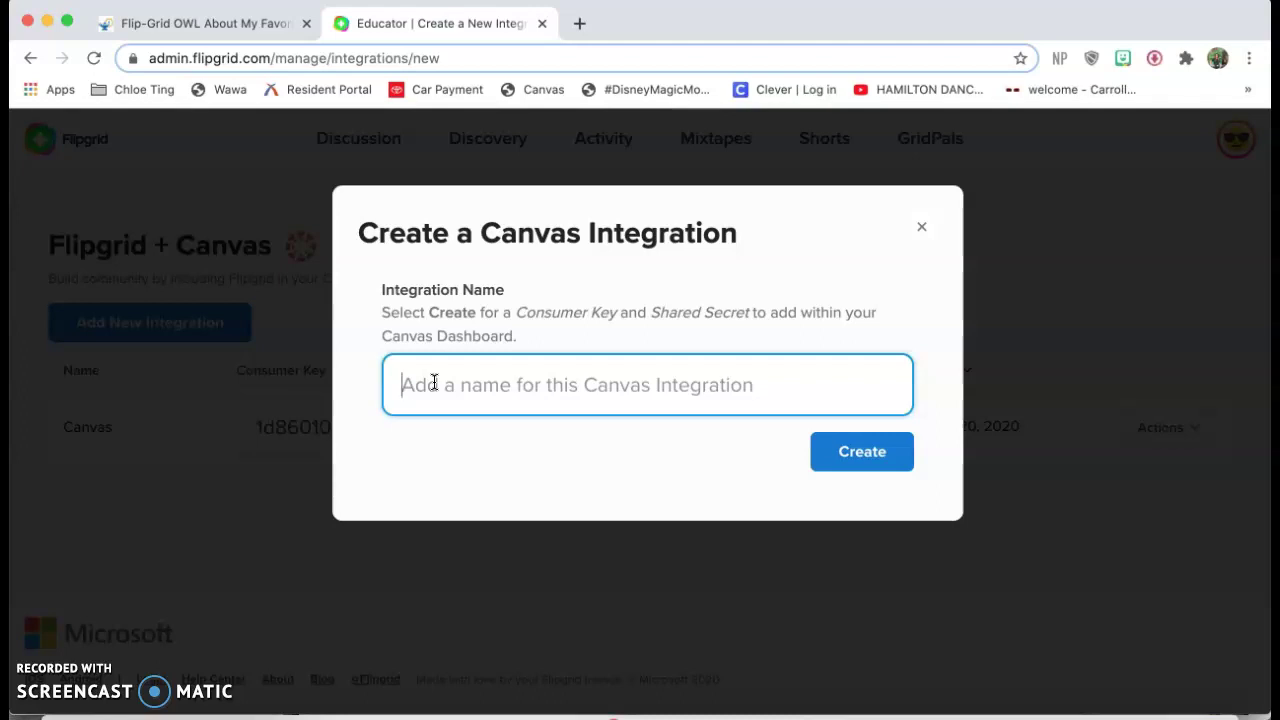
# Create a new Flipgrid Canvas integration named 'Canvas test'
pyautogui.write('Canvas test')
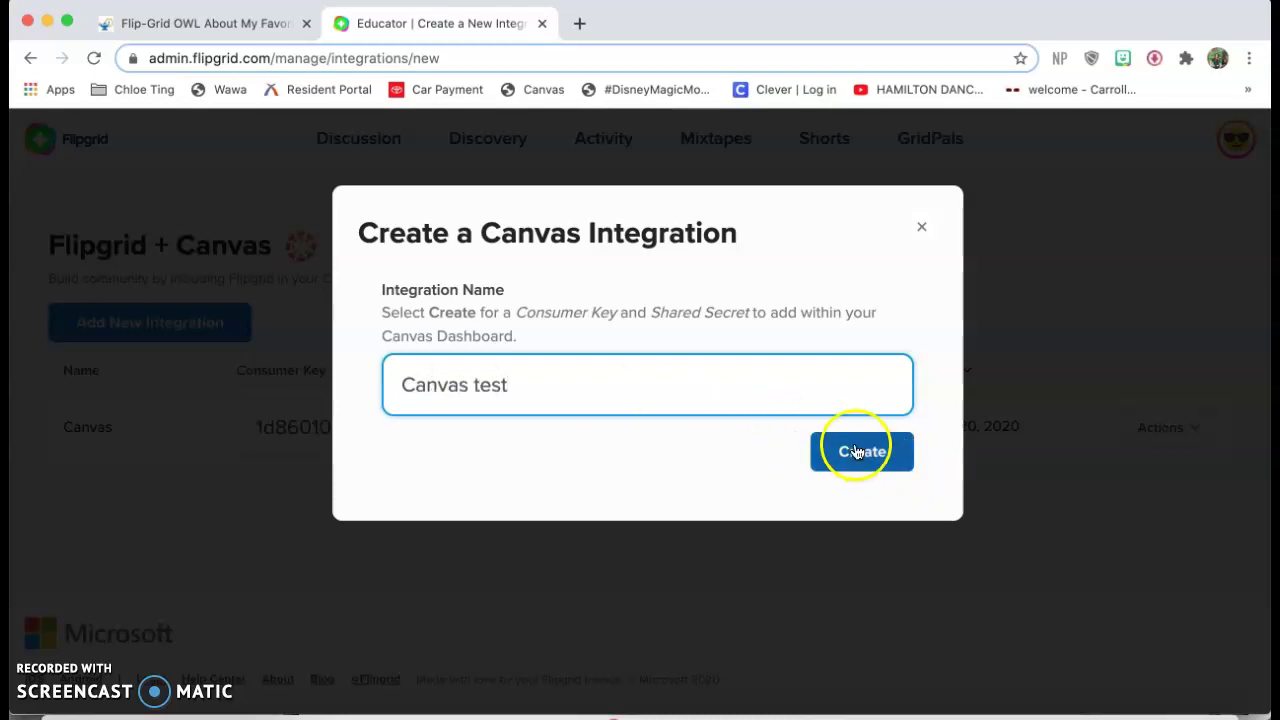
pyautogui.click(862, 455)
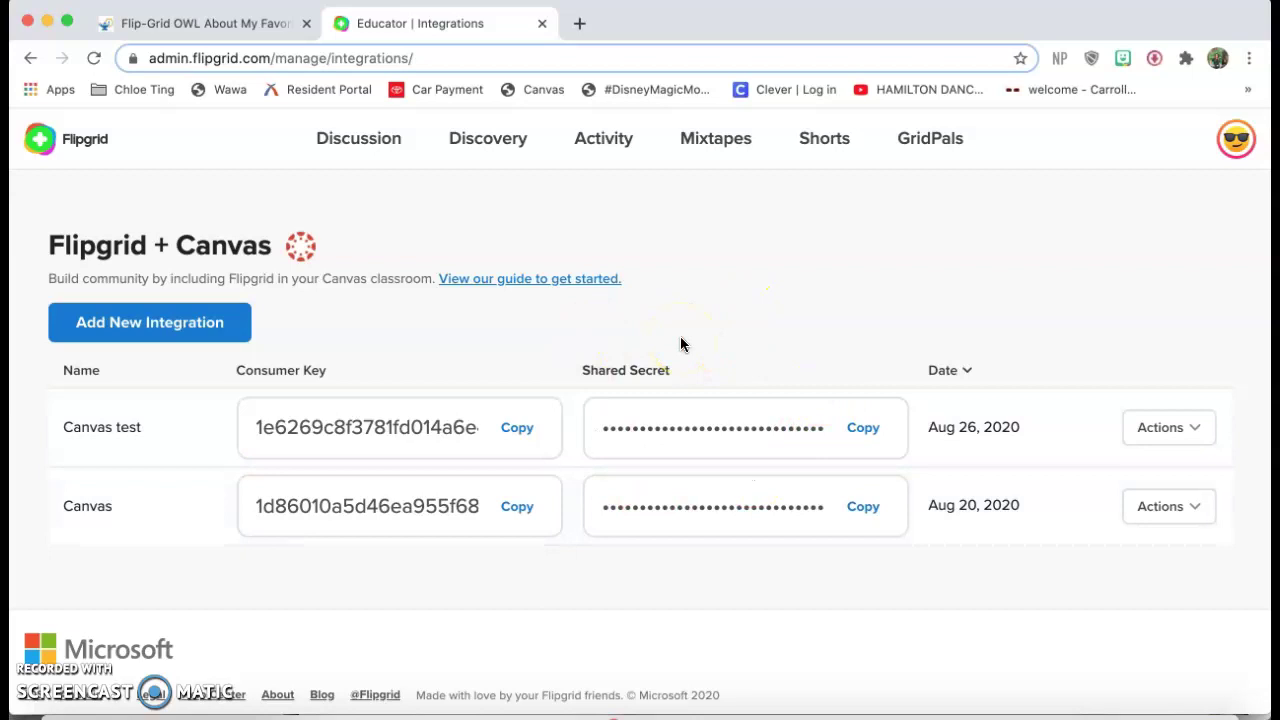
# In the Canvas course's Settings Apps, open the installed Flipgrid external app's details
pyautogui.click(190, 30)
pyautogui.scroll(-3, 220, 546)
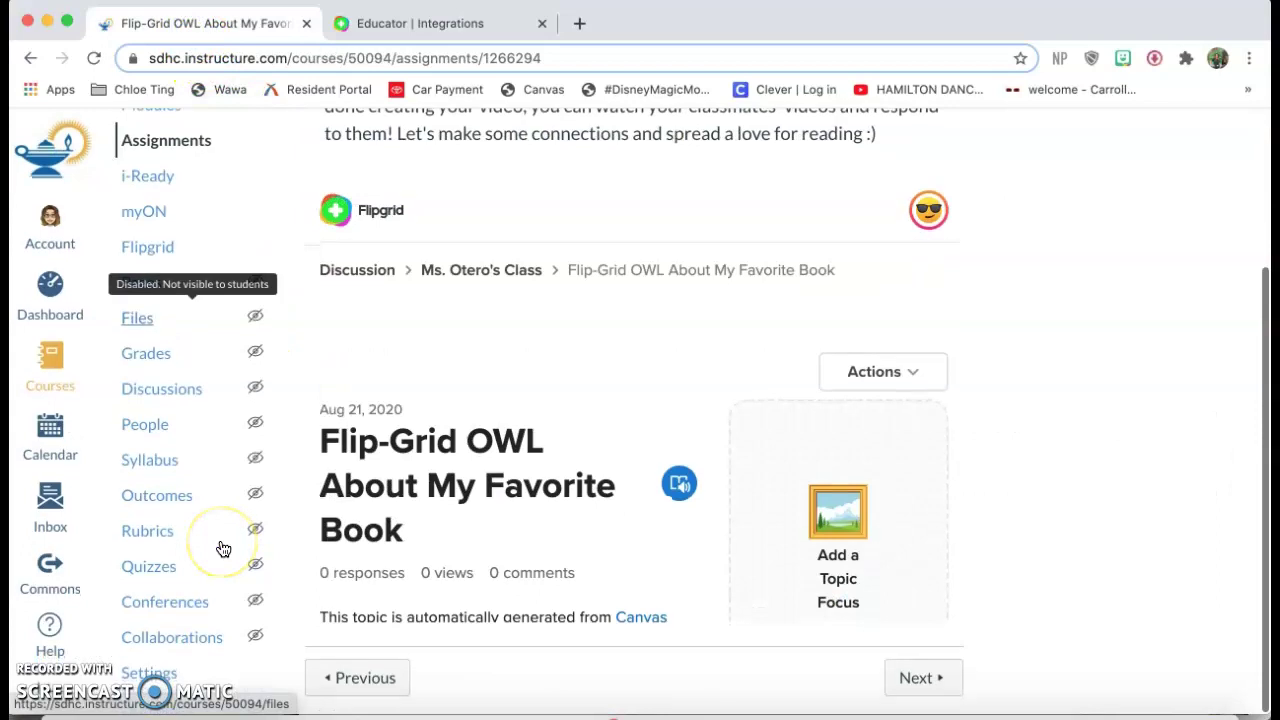
pyautogui.click(160, 683)
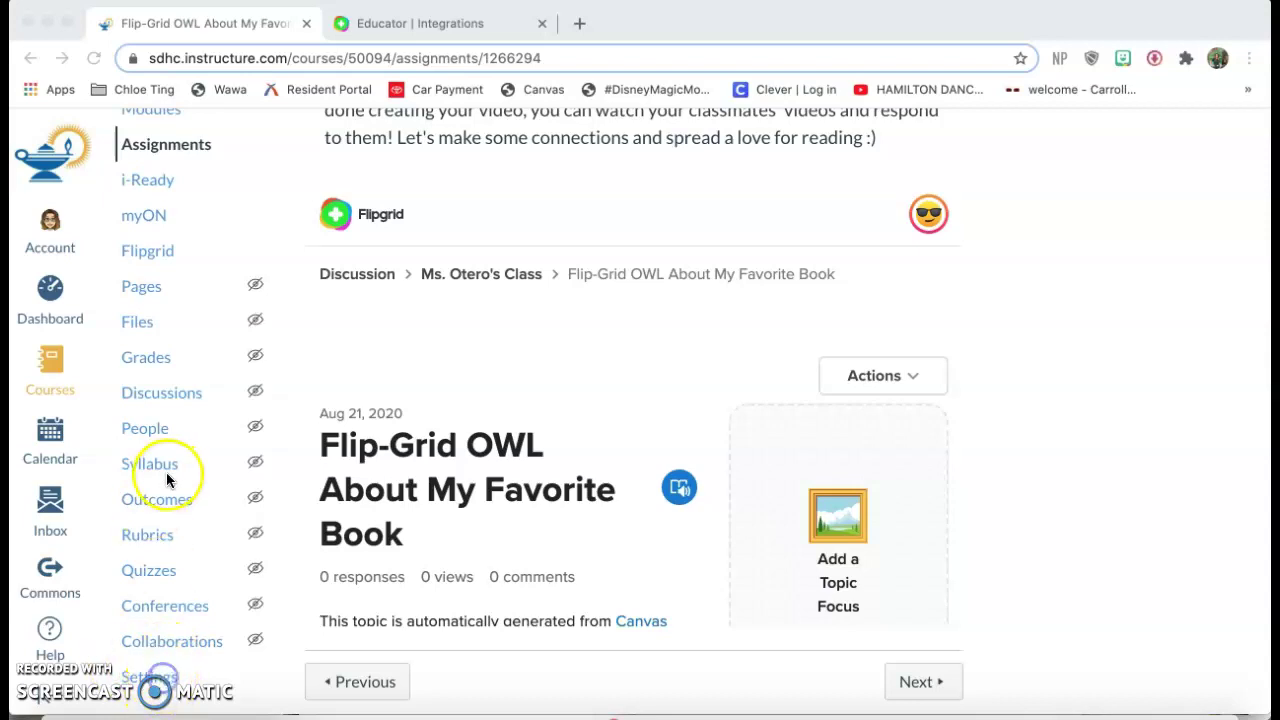
pyautogui.scroll(5, 160, 468)
pyautogui.scroll(-5, 157, 586)
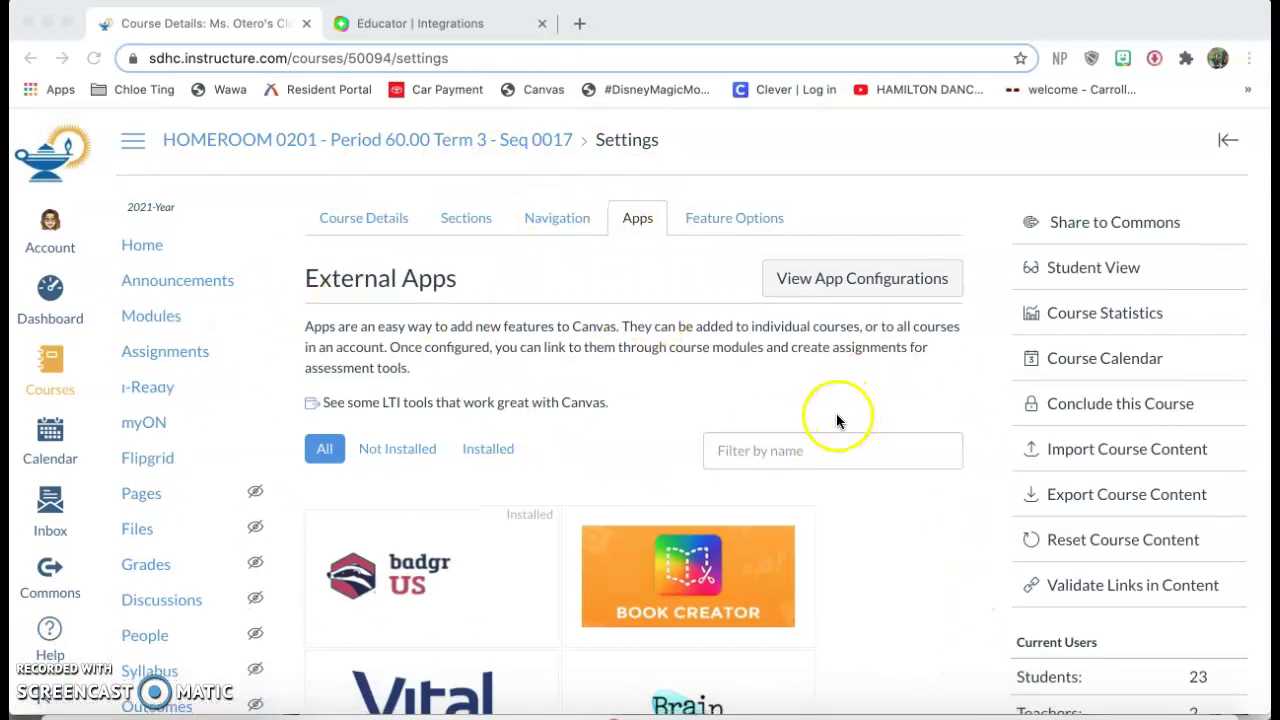
pyautogui.scroll(-3, 834, 416)
pyautogui.scroll(1, 831, 408)
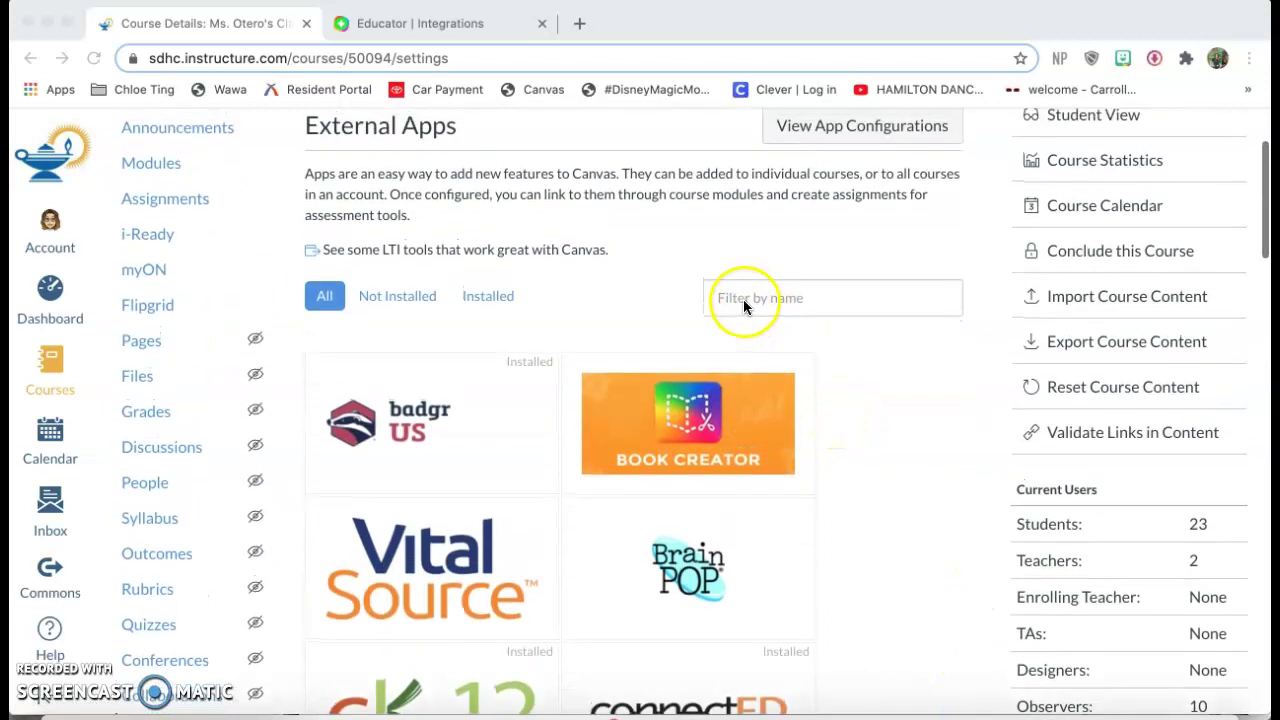
pyautogui.scroll(-6, 800, 423)
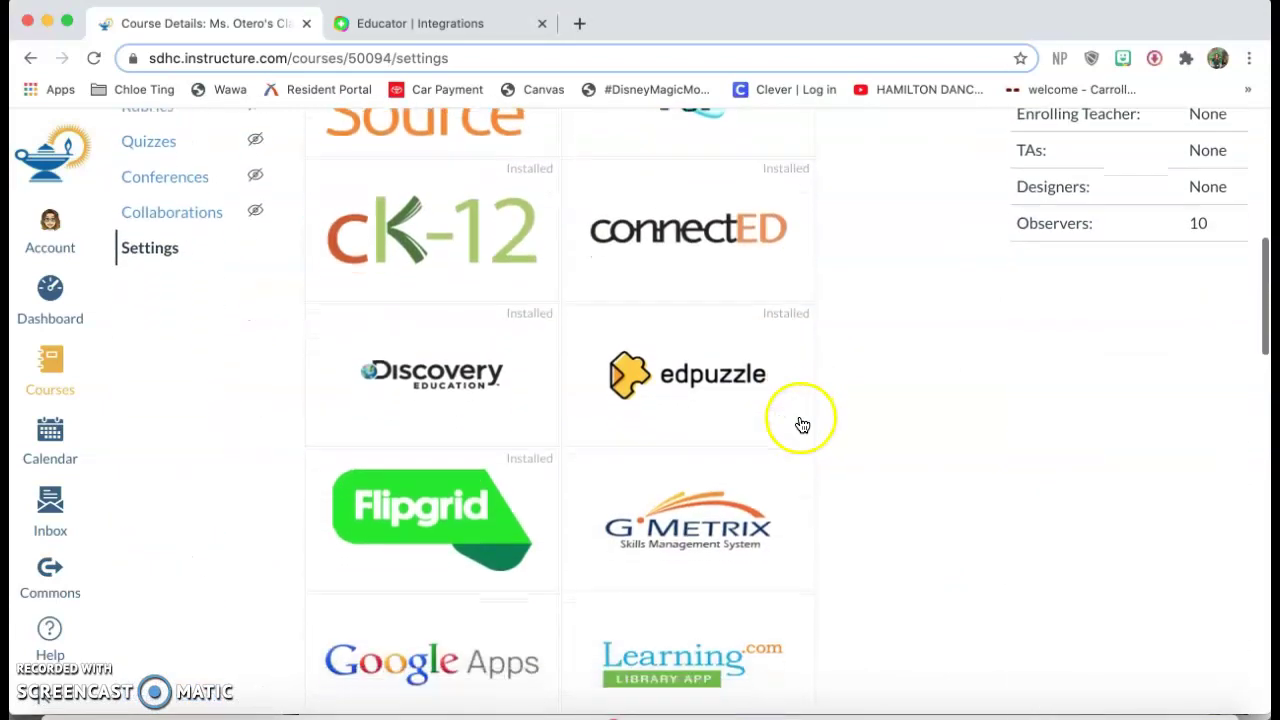
pyautogui.click(477, 440)
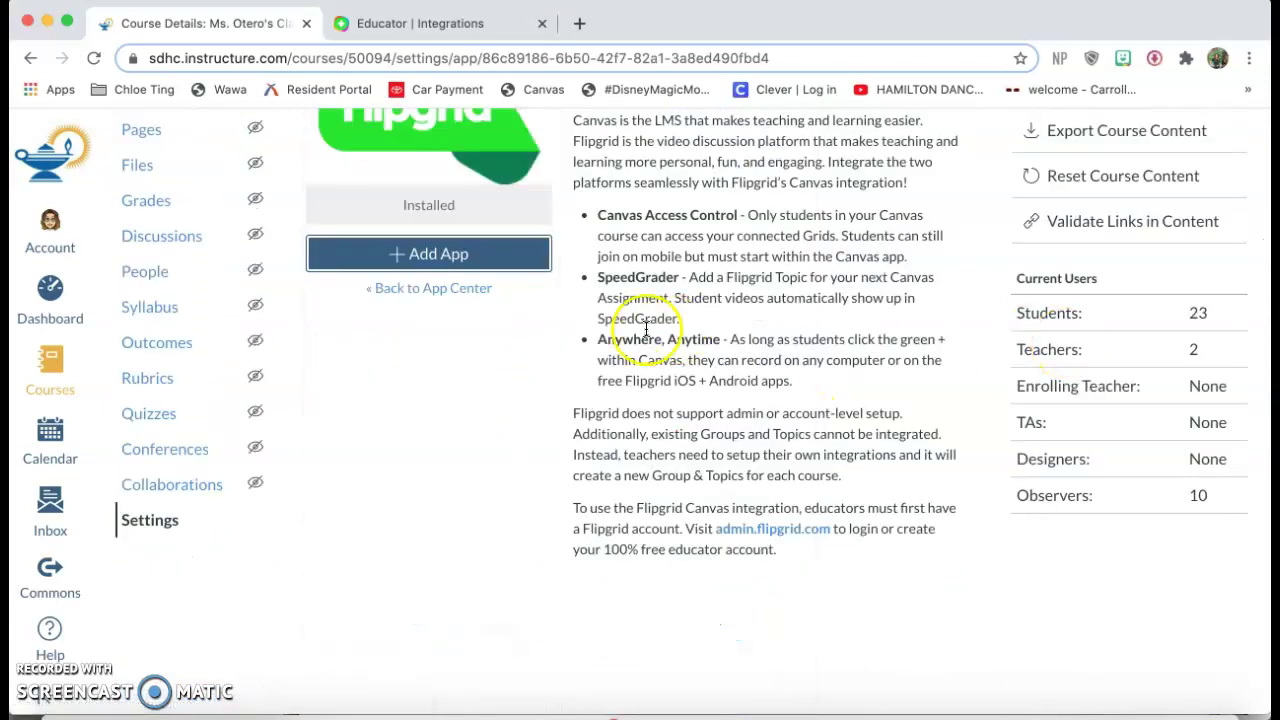
pyautogui.scroll(2, 645, 345)
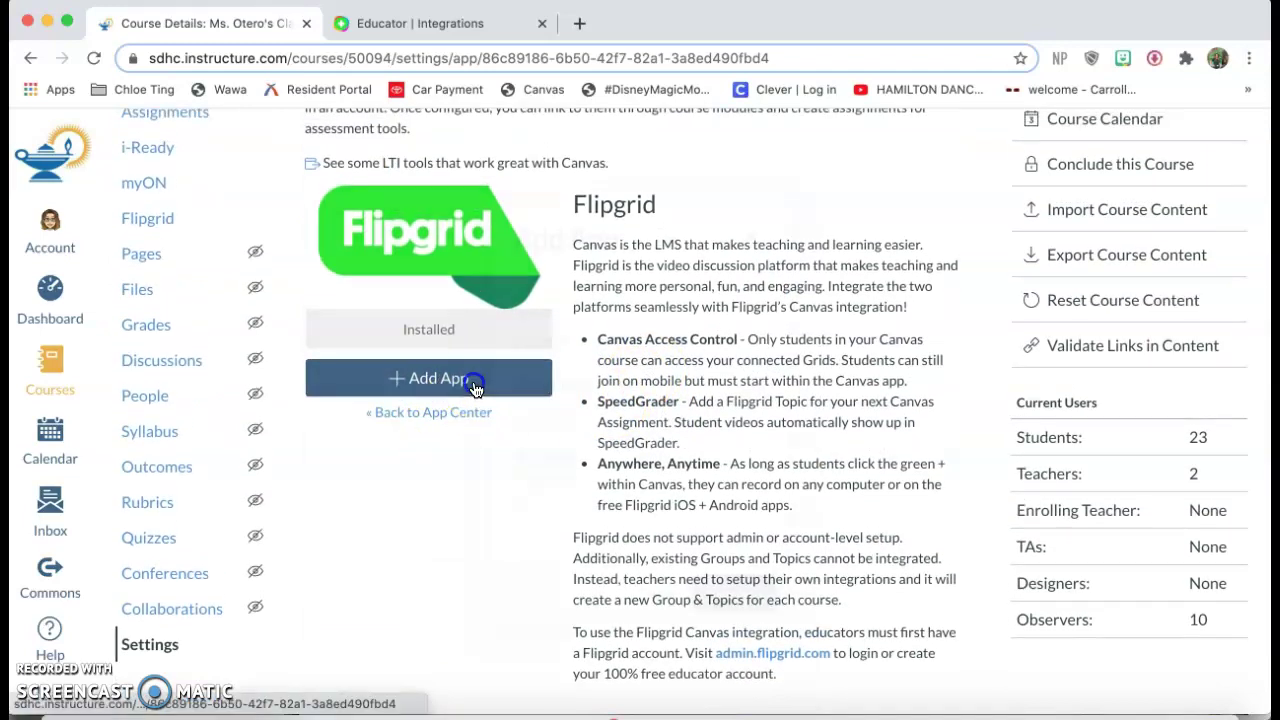
# Start adding the Flipgrid app and copy the Canvas test consumer key from Flipgrid
pyautogui.click(472, 379)
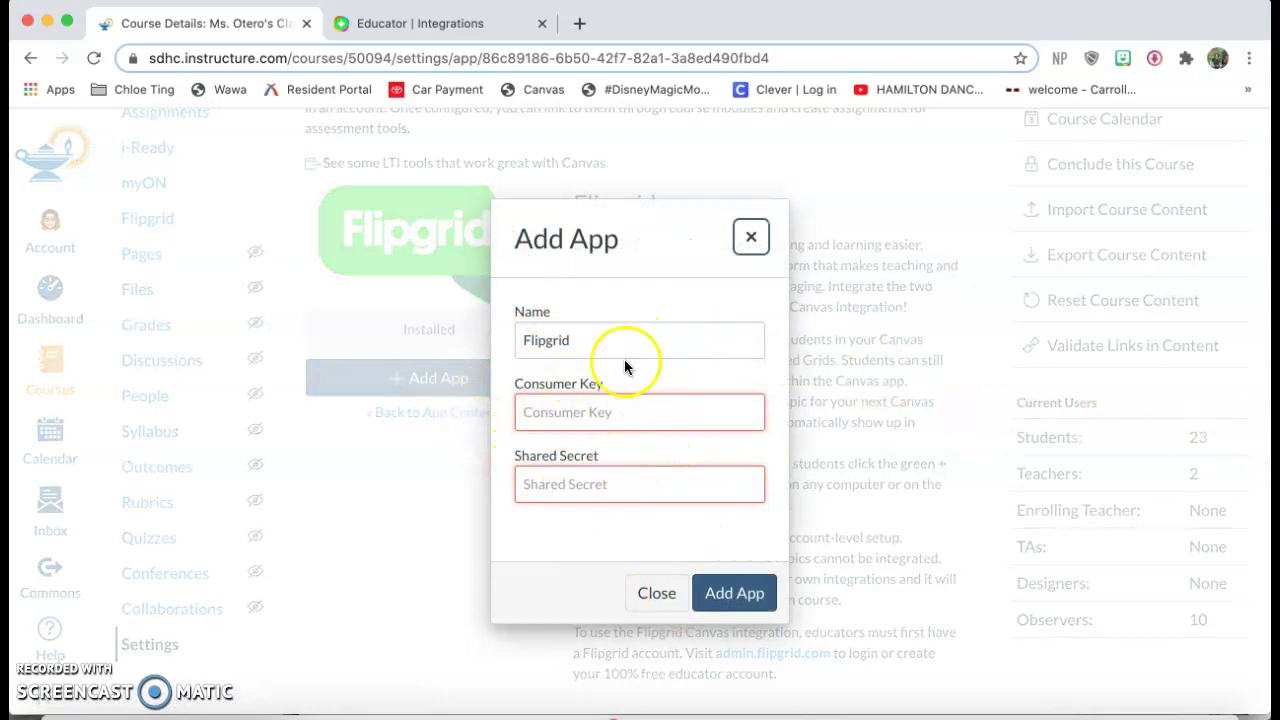
pyautogui.click(425, 33)
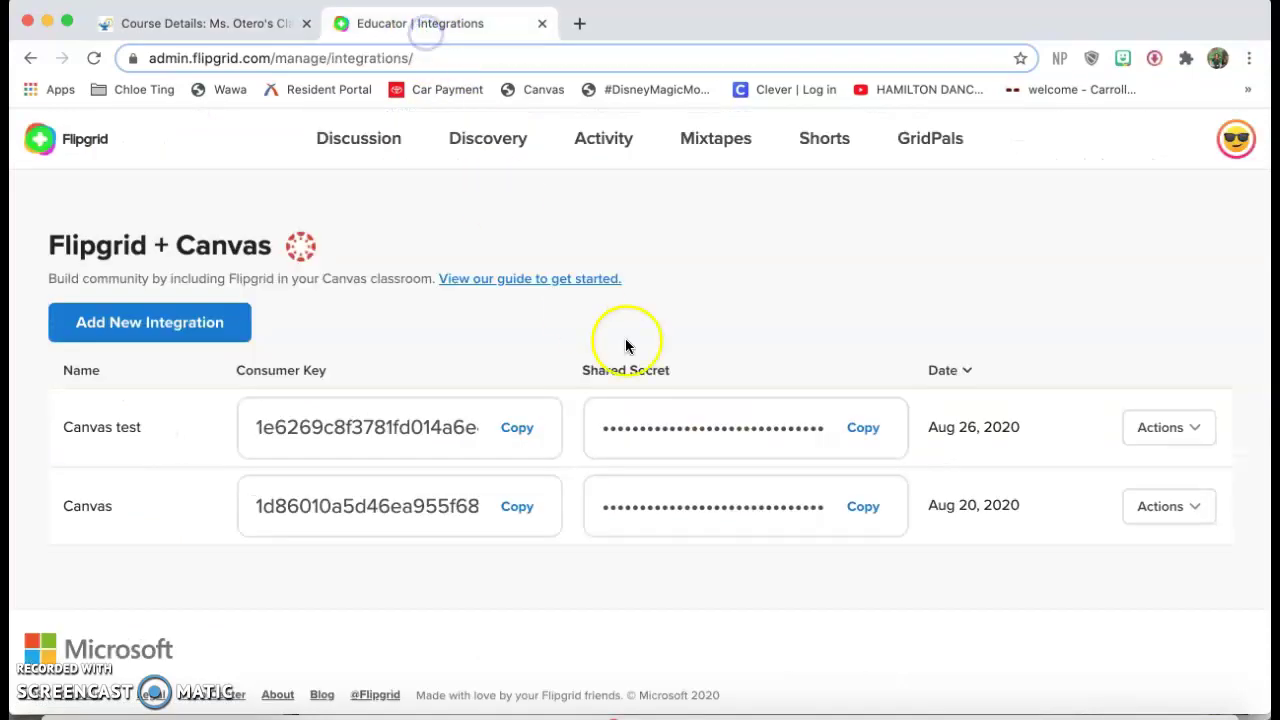
pyautogui.click(517, 430)
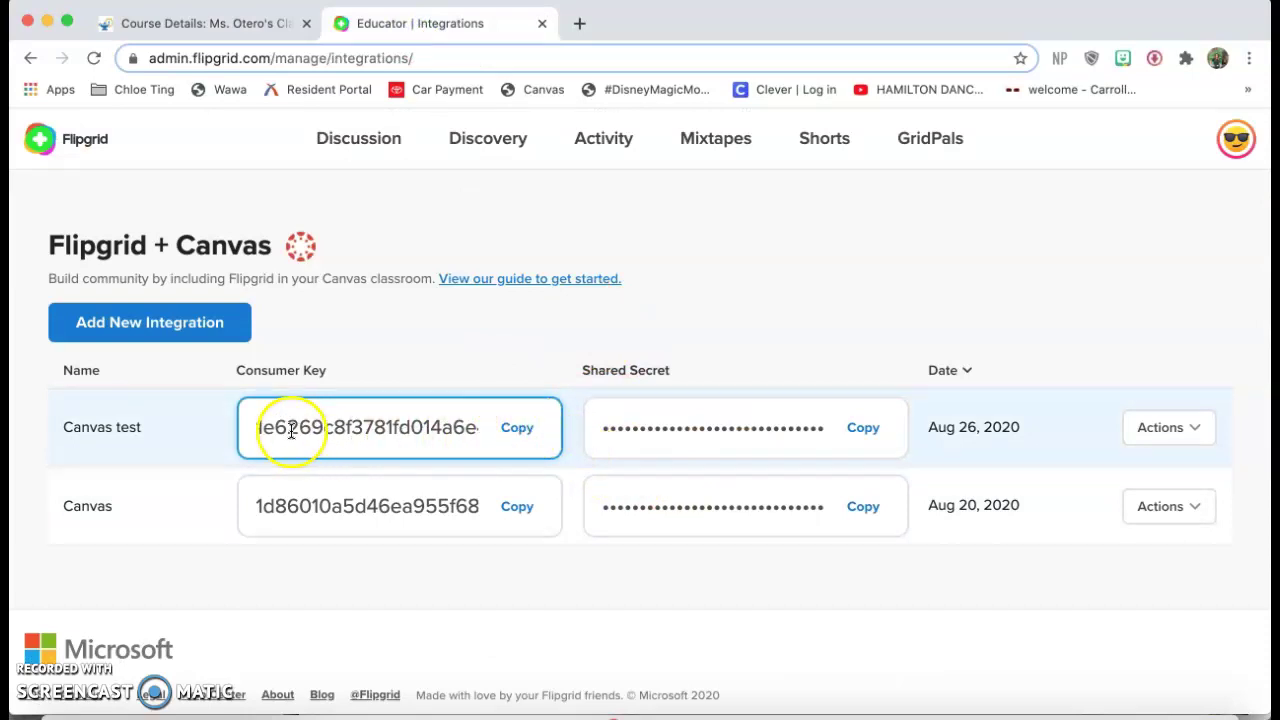
pyautogui.moveTo(301, 429); pyautogui.dragTo(508, 443)
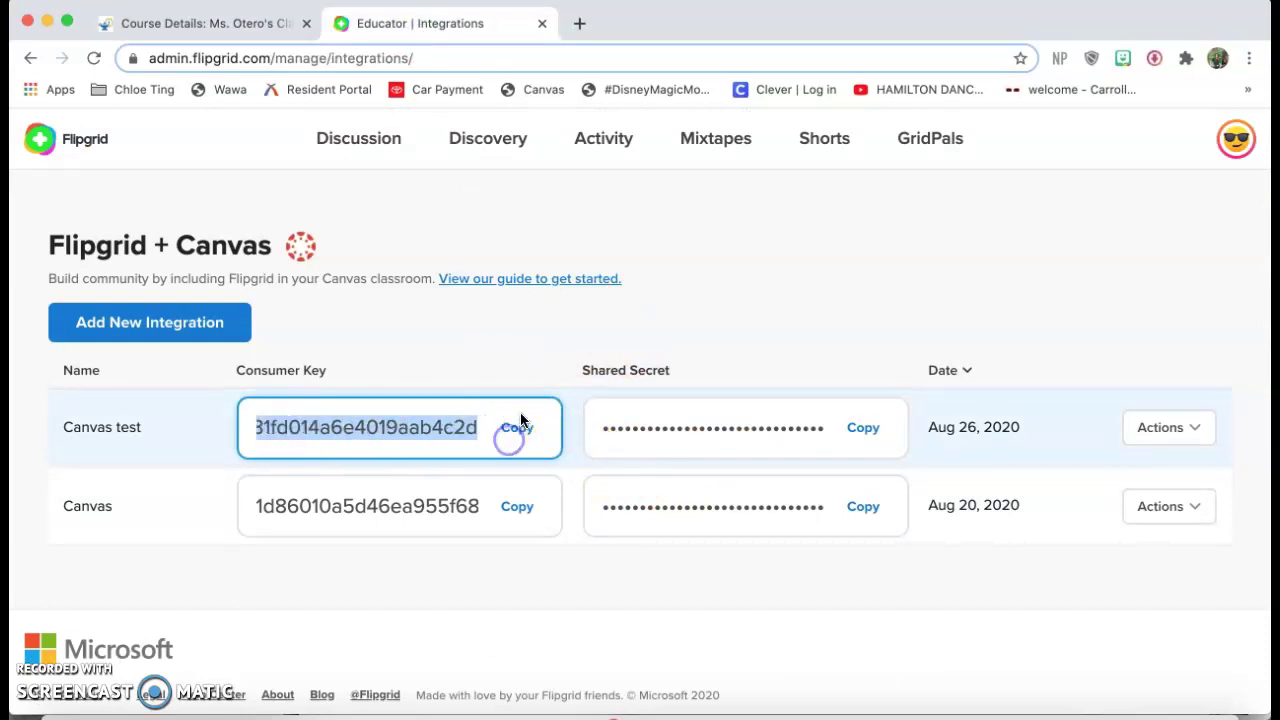
pyautogui.click(518, 426)
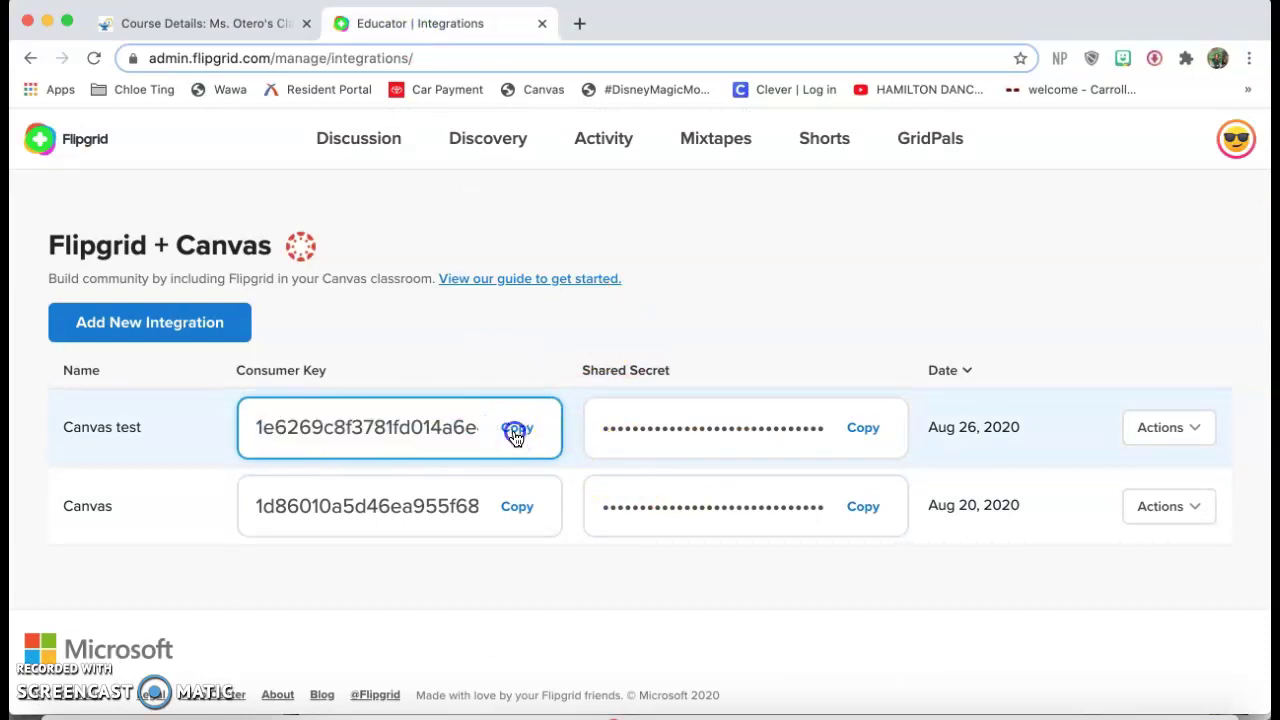
# Paste the key into the Add App Consumer Key field, clear it, and close the form unsaved
pyautogui.click(193, 28)
pyautogui.click(564, 406)
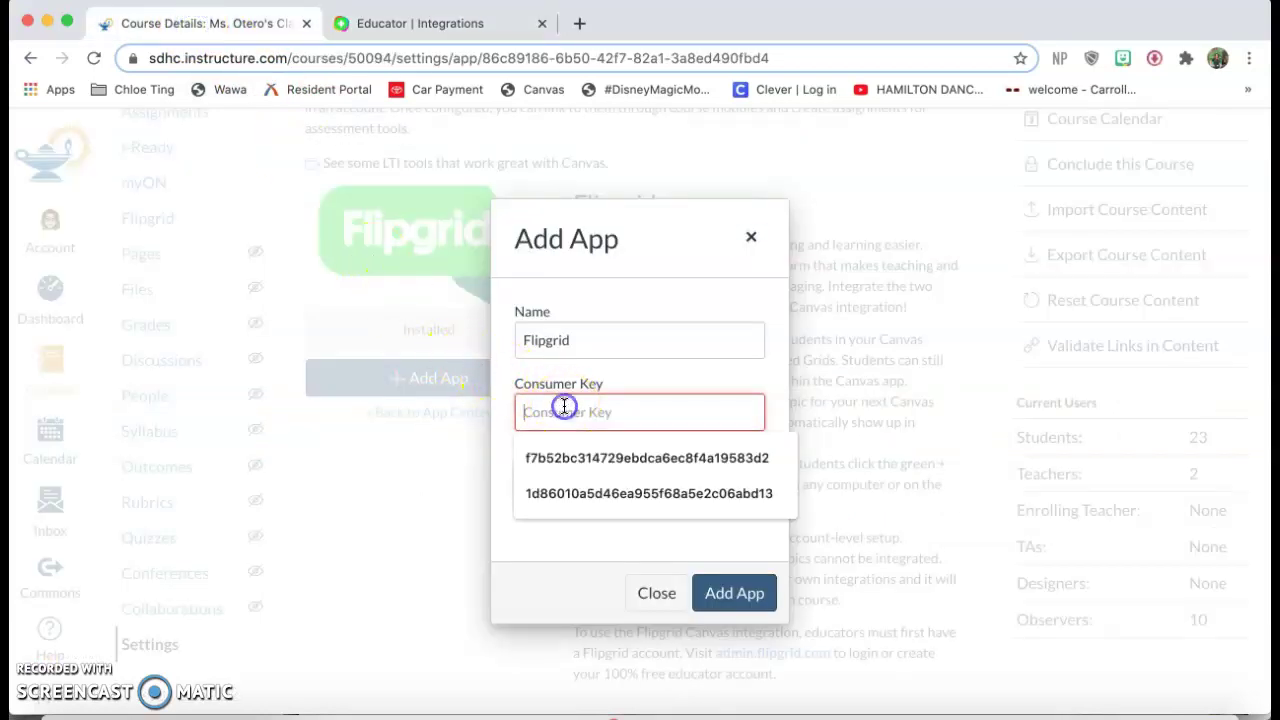
pyautogui.press('super+v')
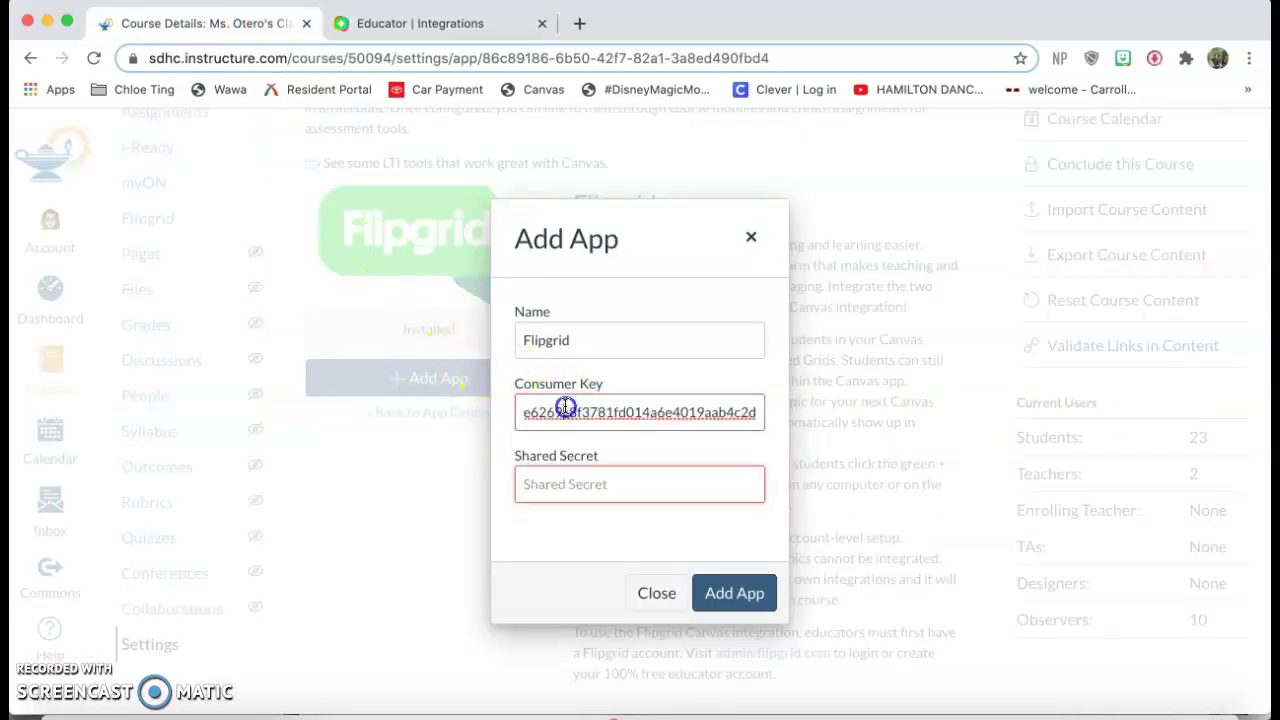
pyautogui.doubleClick(565, 406)
pyautogui.press('BackSpace')
pyautogui.click(414, 25)
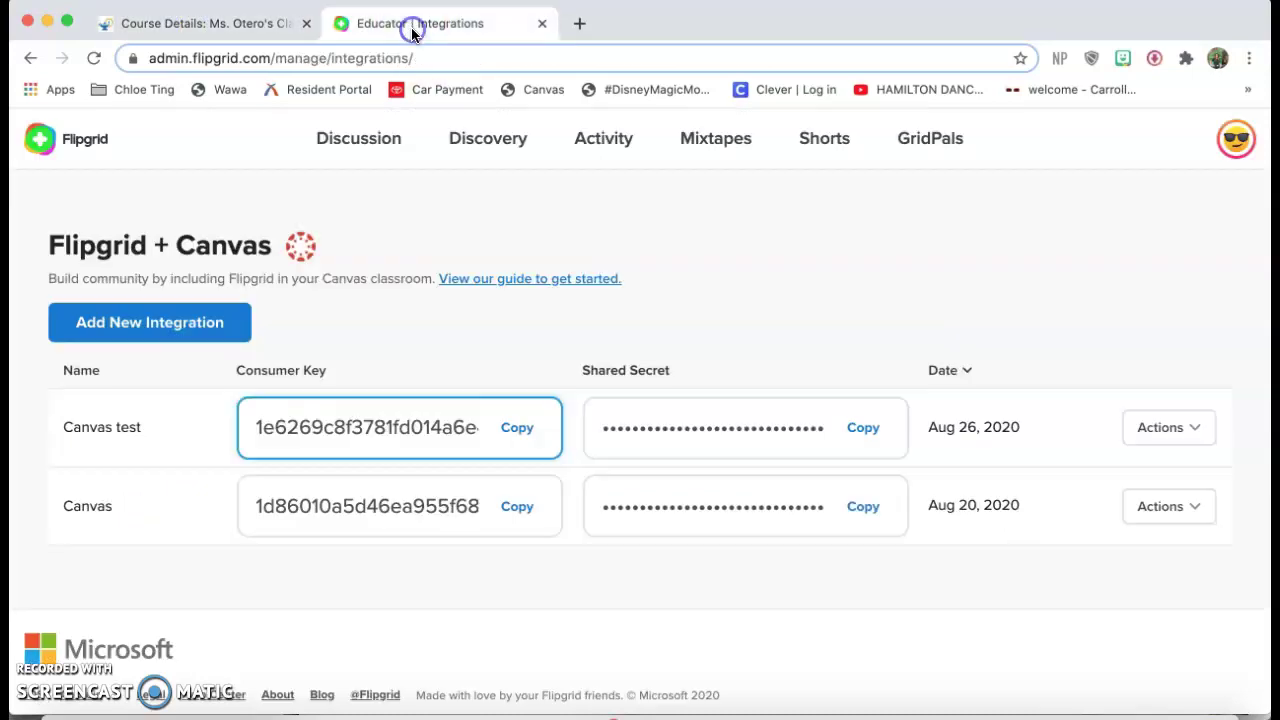
pyautogui.click(195, 27)
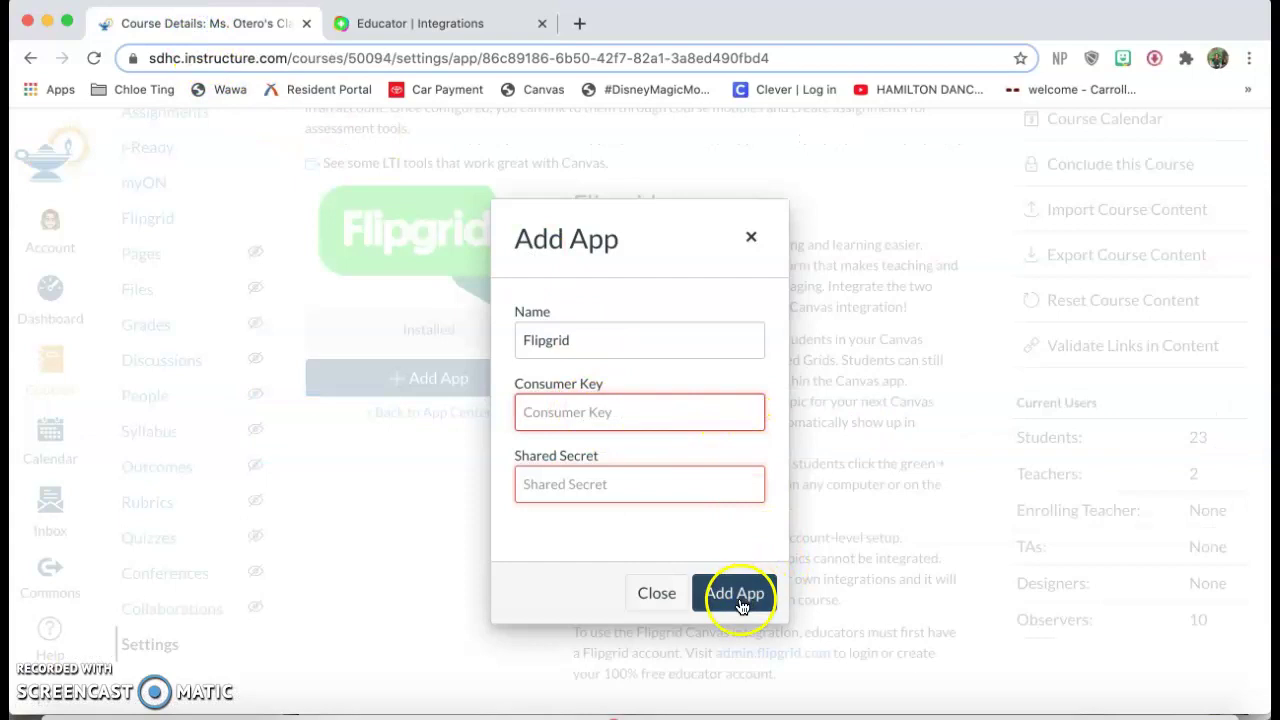
pyautogui.click(750, 241)
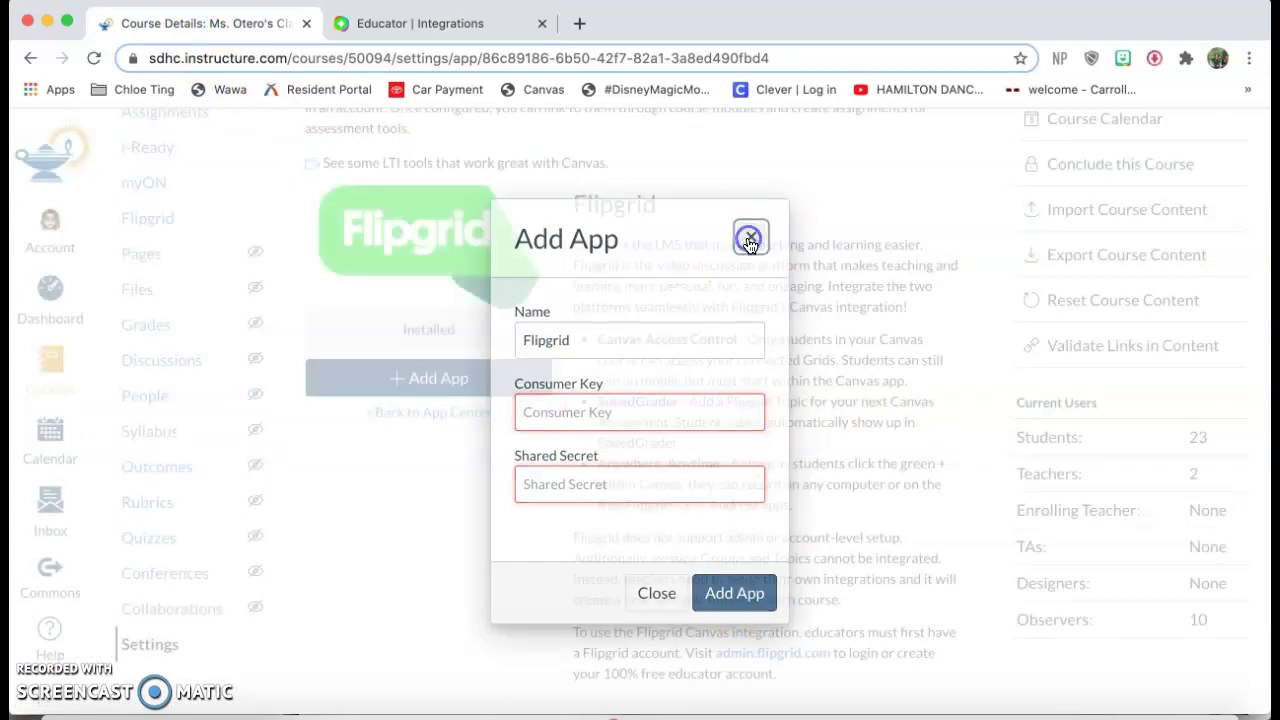
pyautogui.scroll(5, 691, 251)
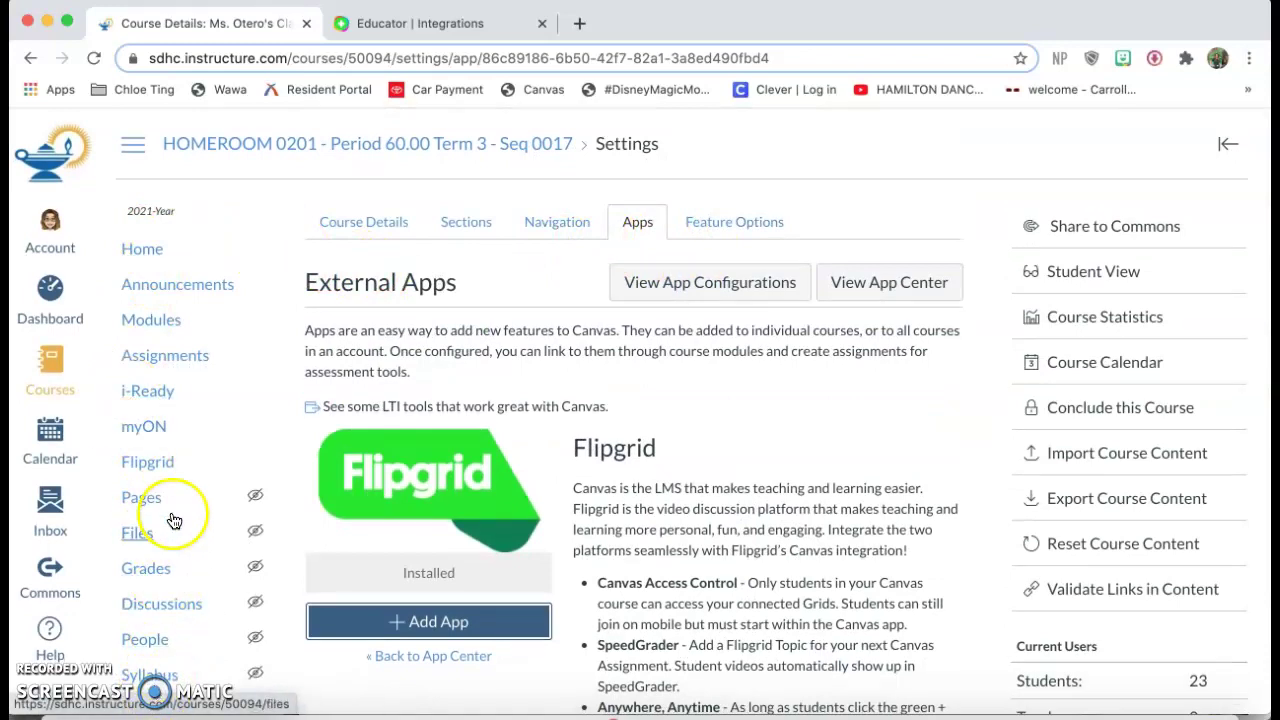
# Enable Flipgrid in the course Navigation settings, save, and open it from the course menu
pyautogui.click(575, 228)
pyautogui.scroll(-15, 631, 432)
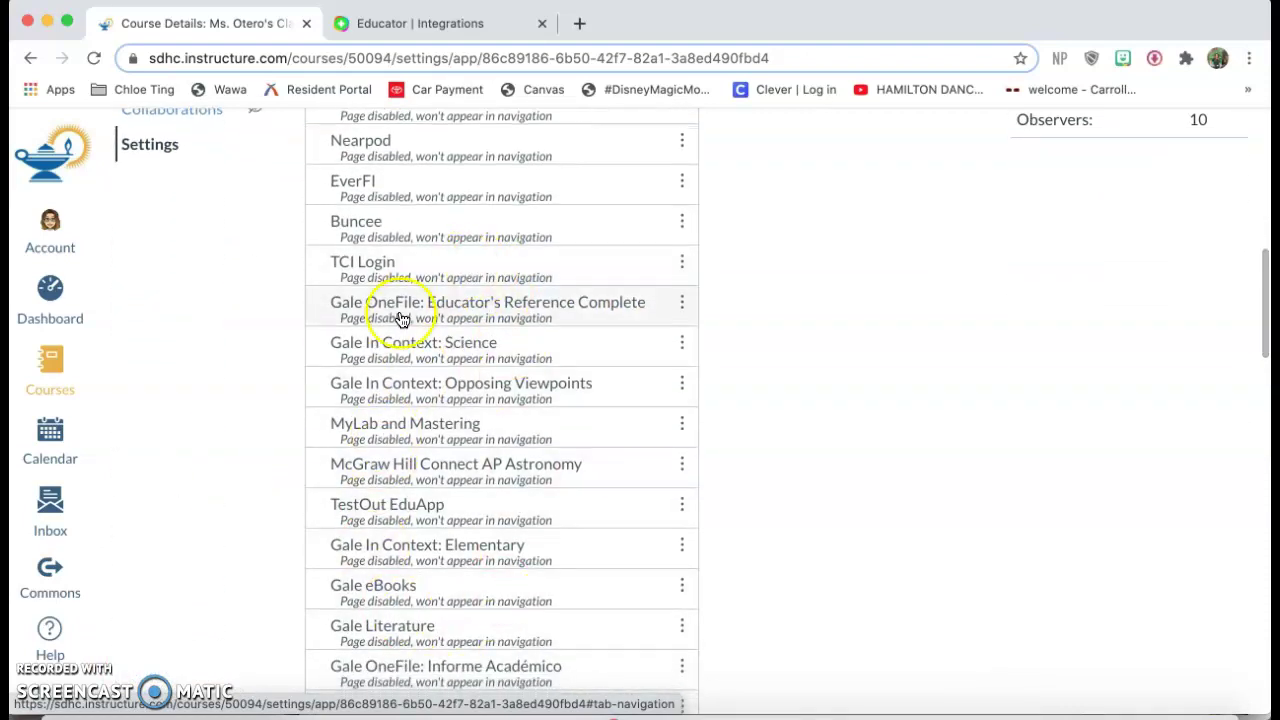
pyautogui.scroll(-6, 400, 560)
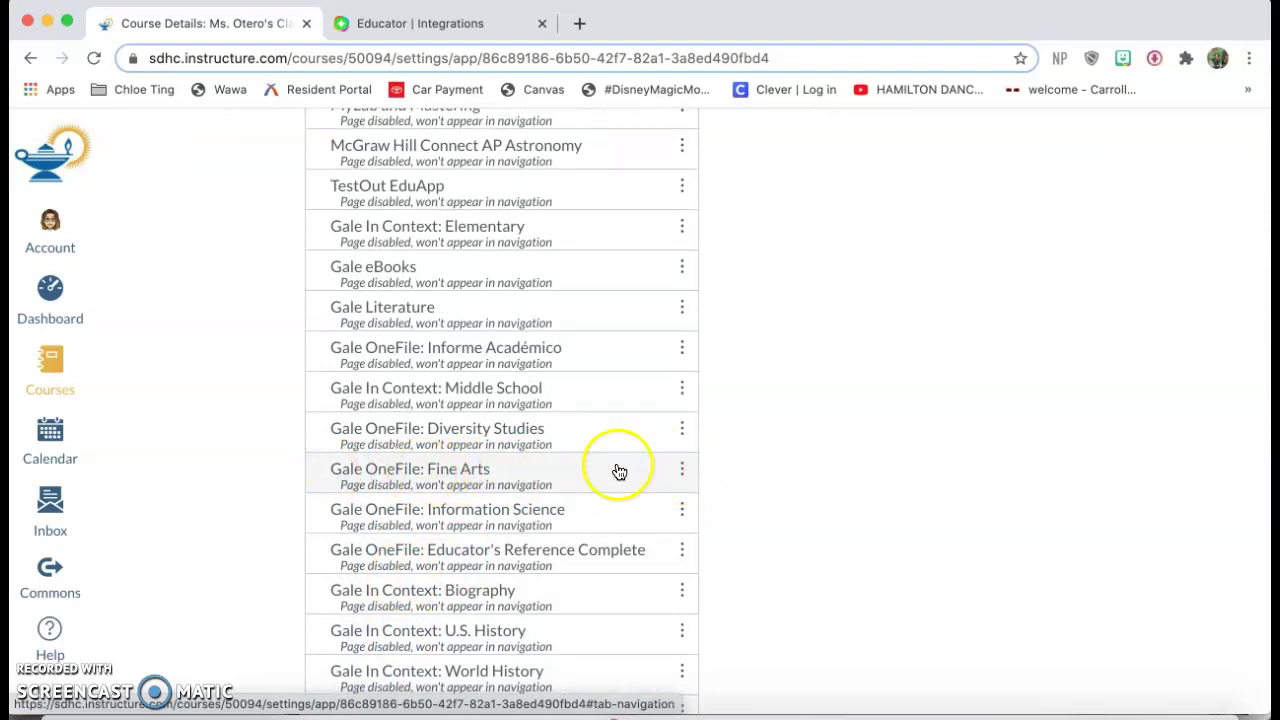
pyautogui.click(681, 472)
pyautogui.click(651, 530)
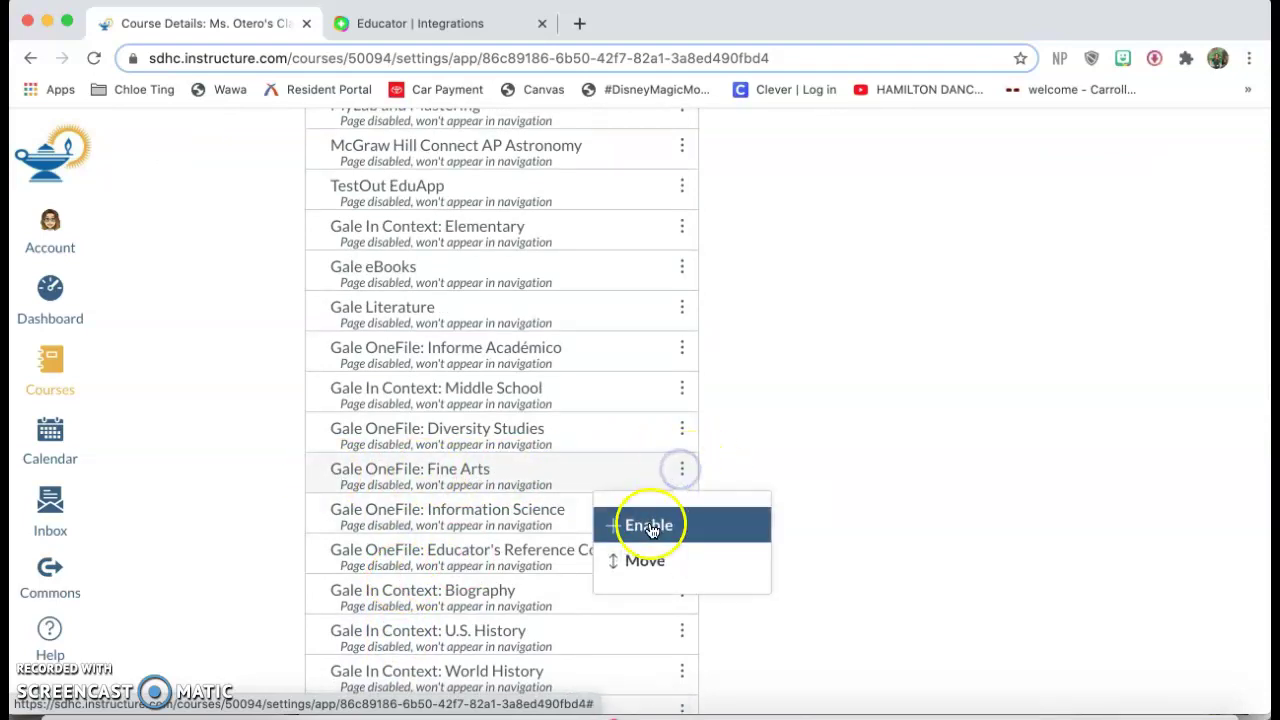
pyautogui.scroll(-5, 861, 470)
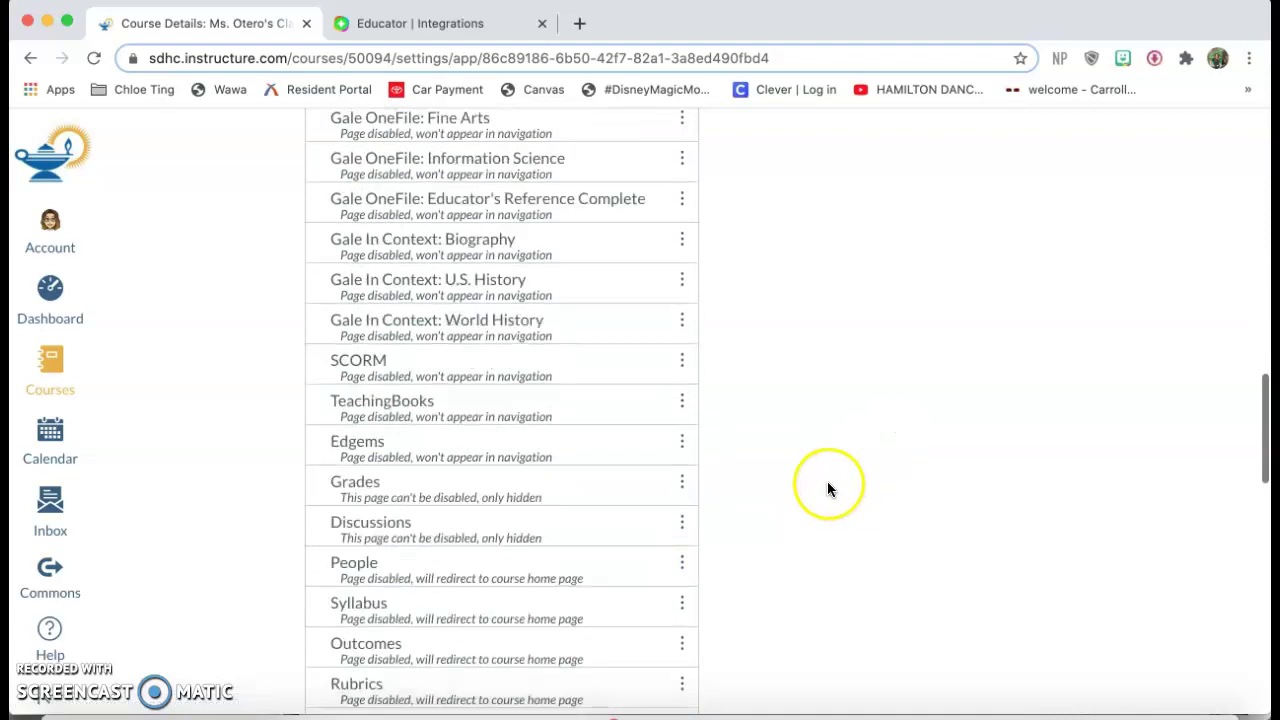
pyautogui.scroll(-10, 834, 470)
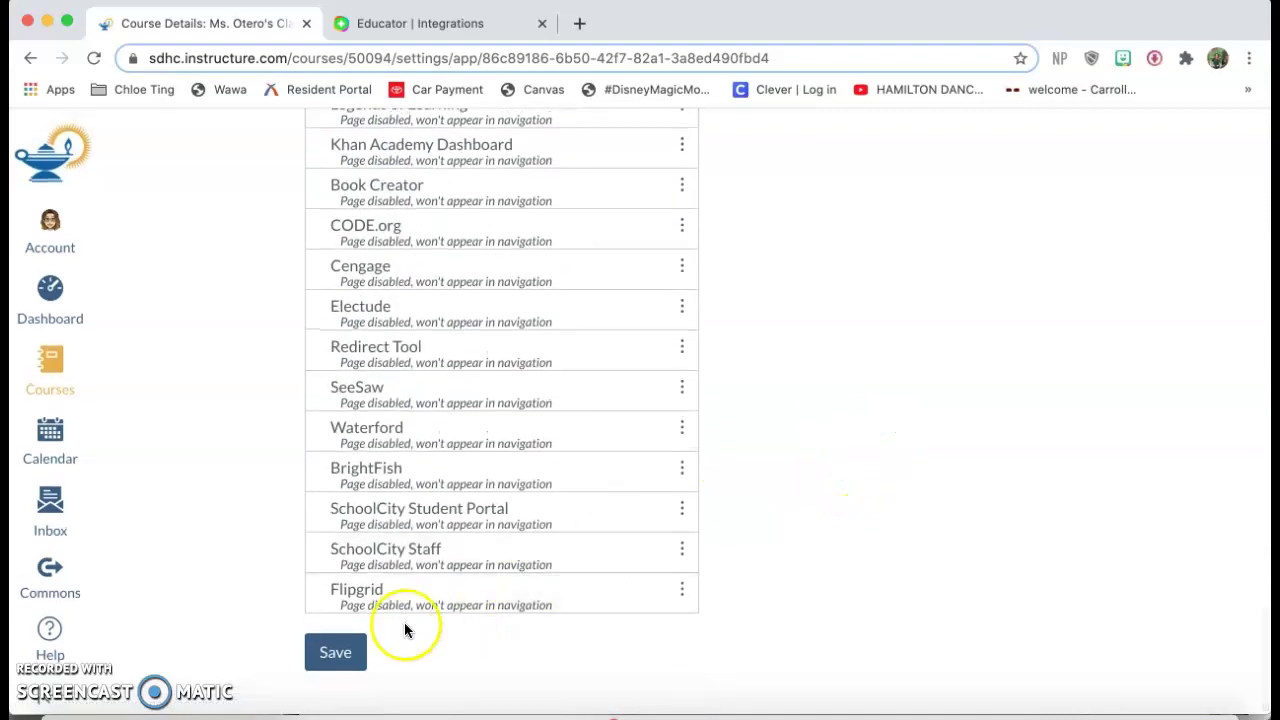
pyautogui.click(340, 652)
pyautogui.scroll(15, 340, 540)
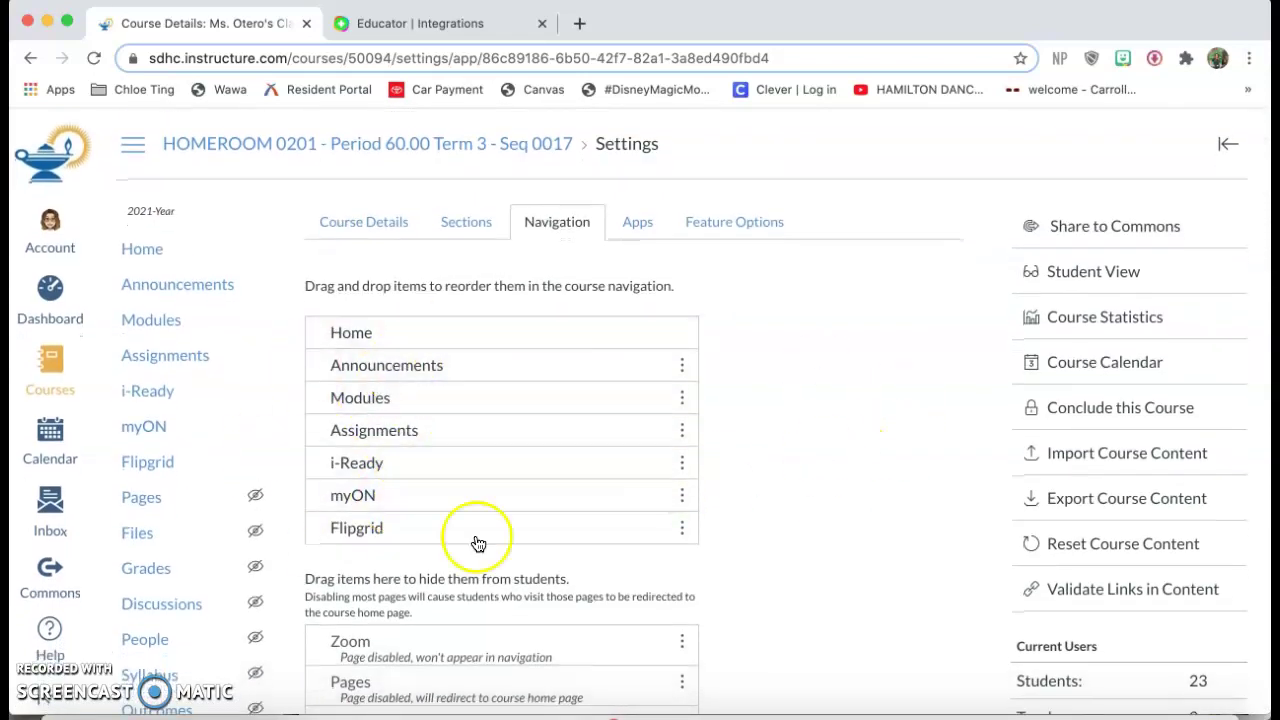
pyautogui.click(152, 466)
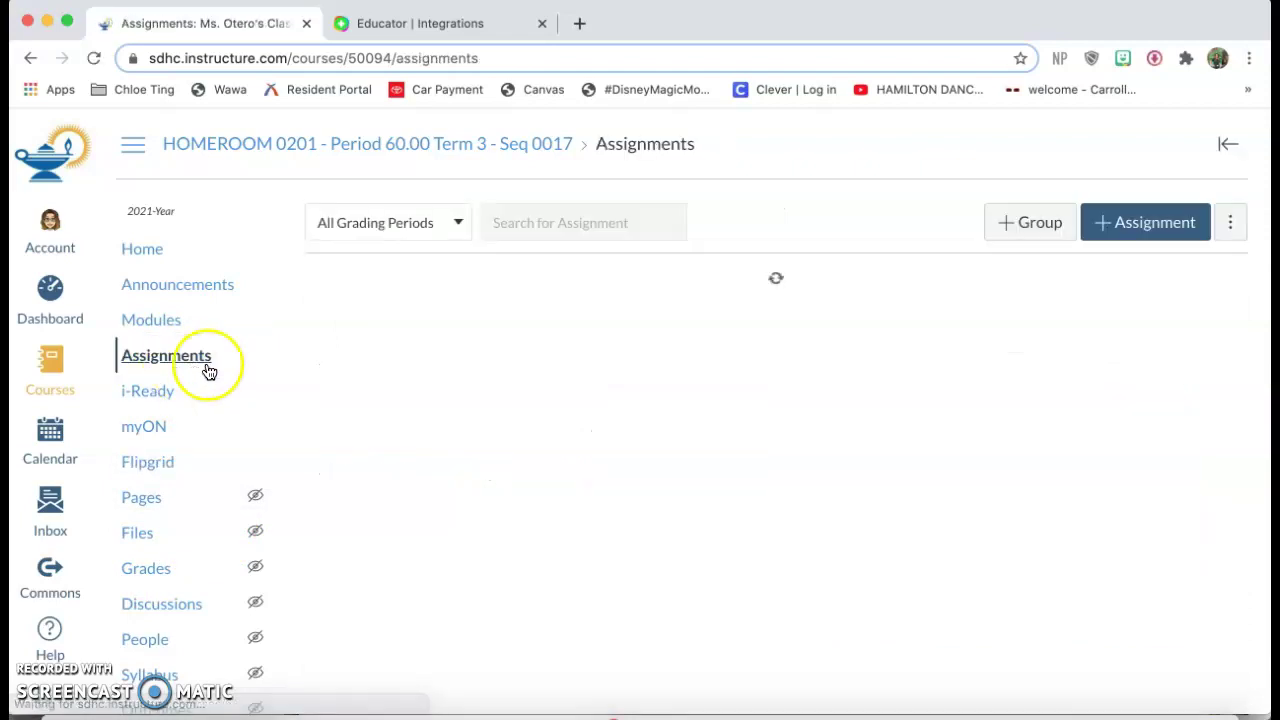
# Create a new assignment named 'FlipGrid Test' with the description 'This is a test for FlipGrid.'
pyautogui.click(1163, 232)
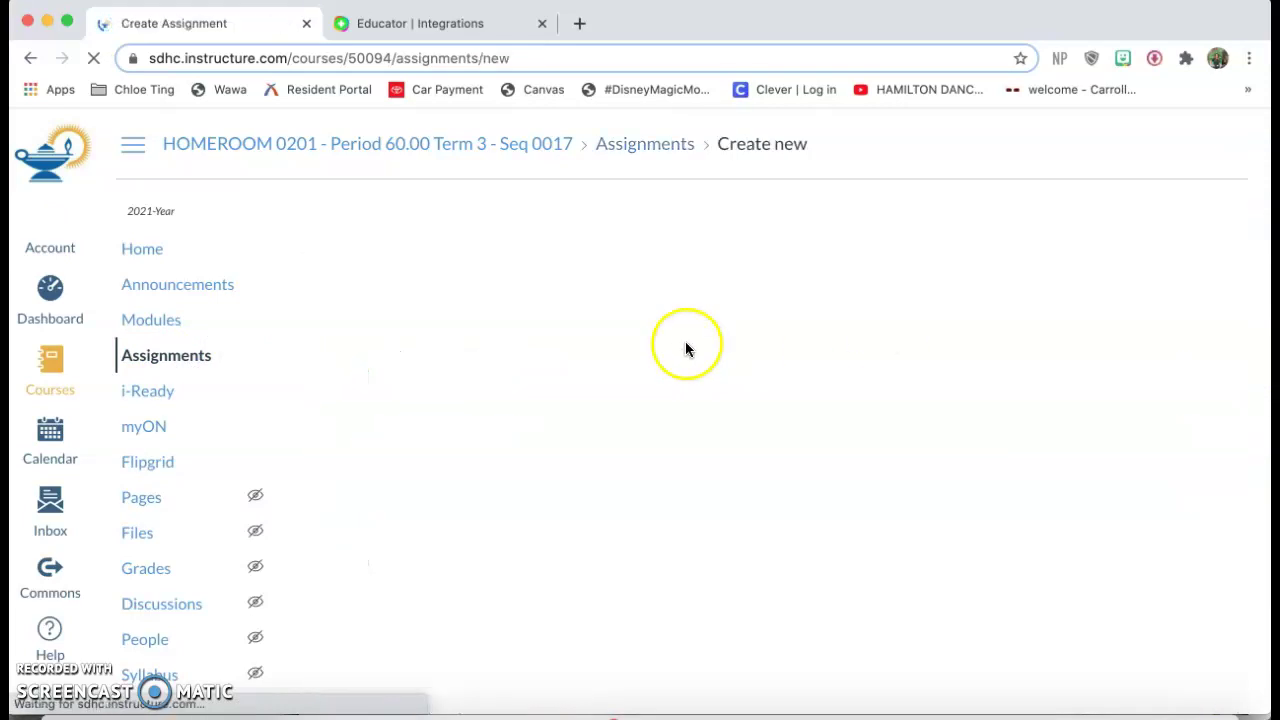
pyautogui.write('Fli')
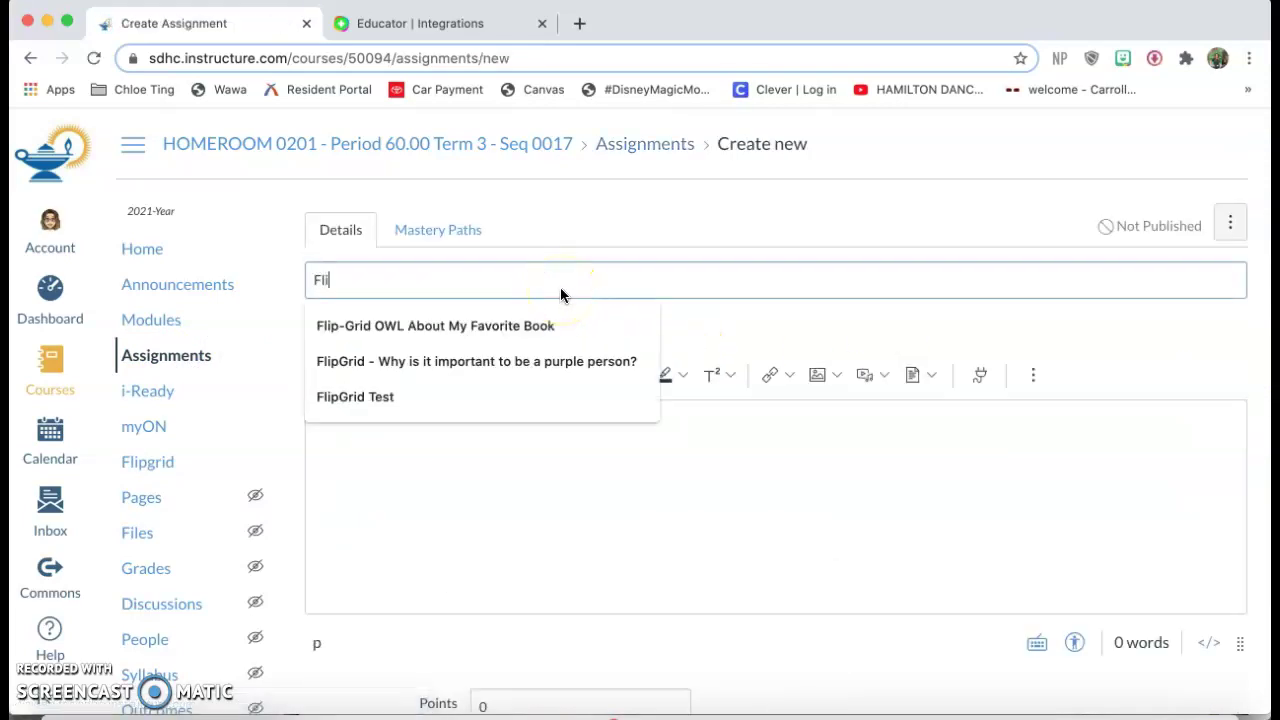
pyautogui.write('pGrid Test')
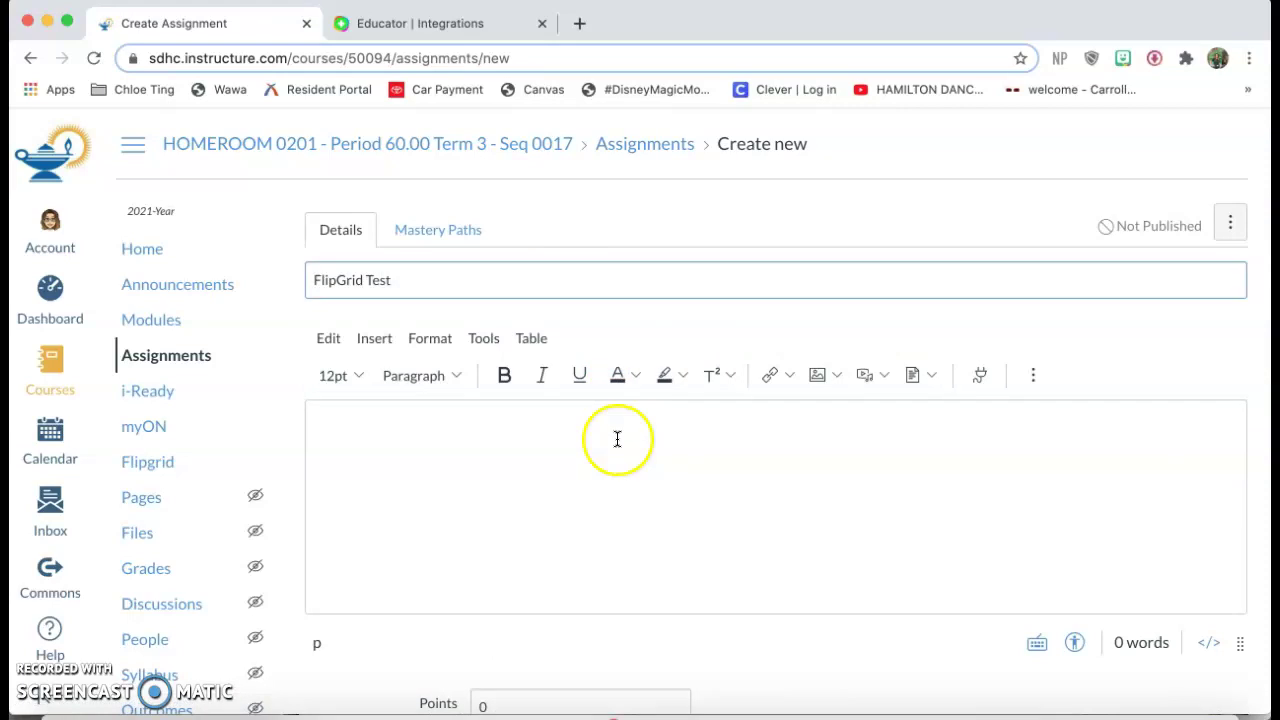
pyautogui.click(679, 456)
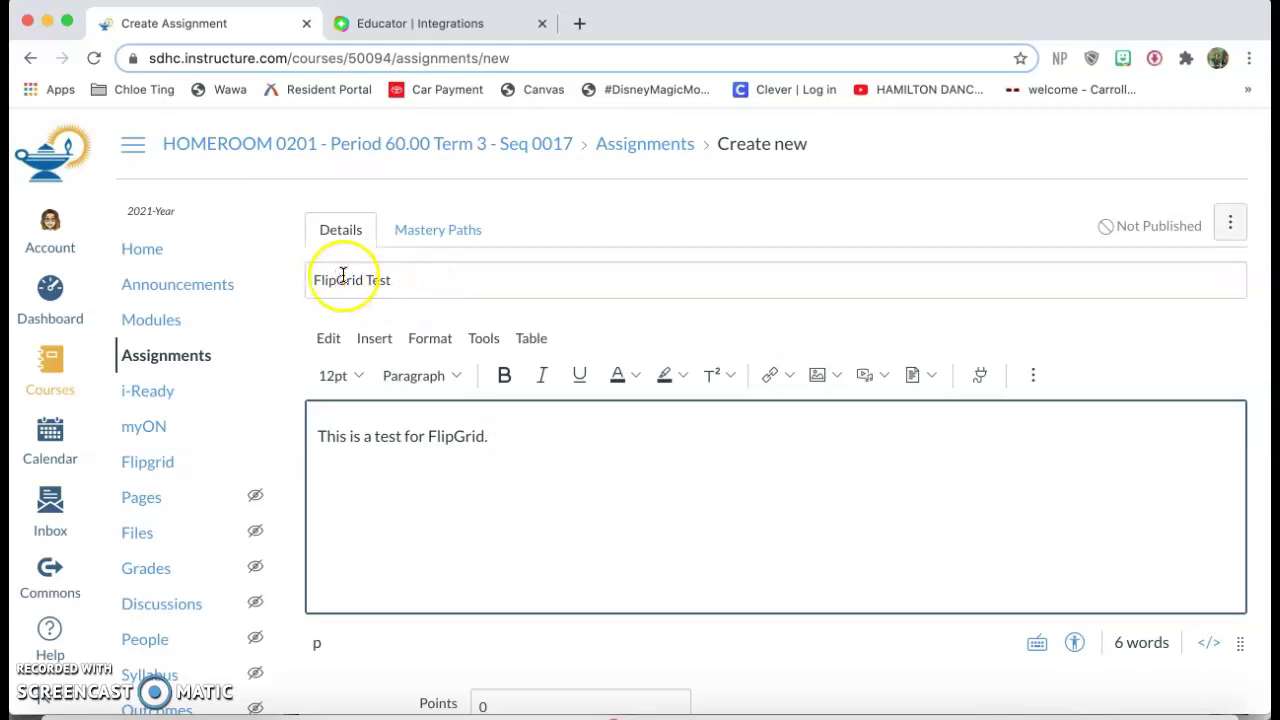
# From Flipgrid's Discussion page, open Ms. Otero's Class group and view its four topics
pyautogui.click(375, 28)
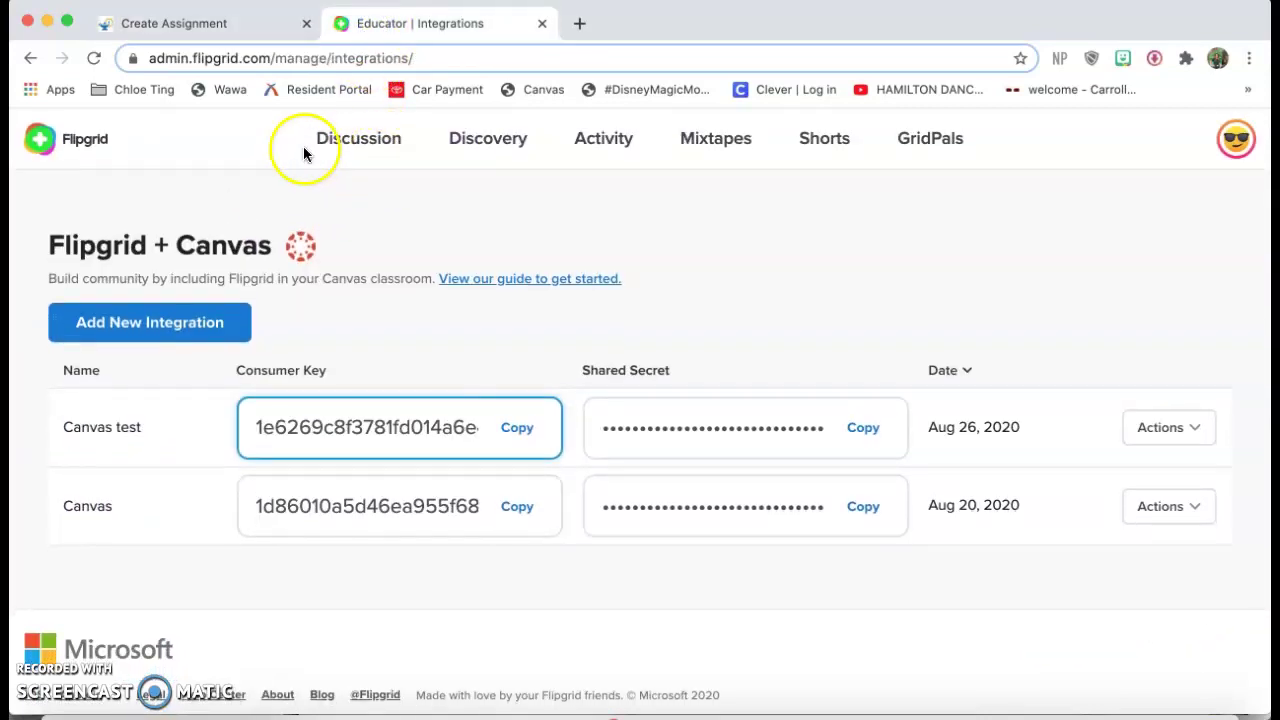
pyautogui.click(337, 142)
pyautogui.scroll(-3, 395, 300)
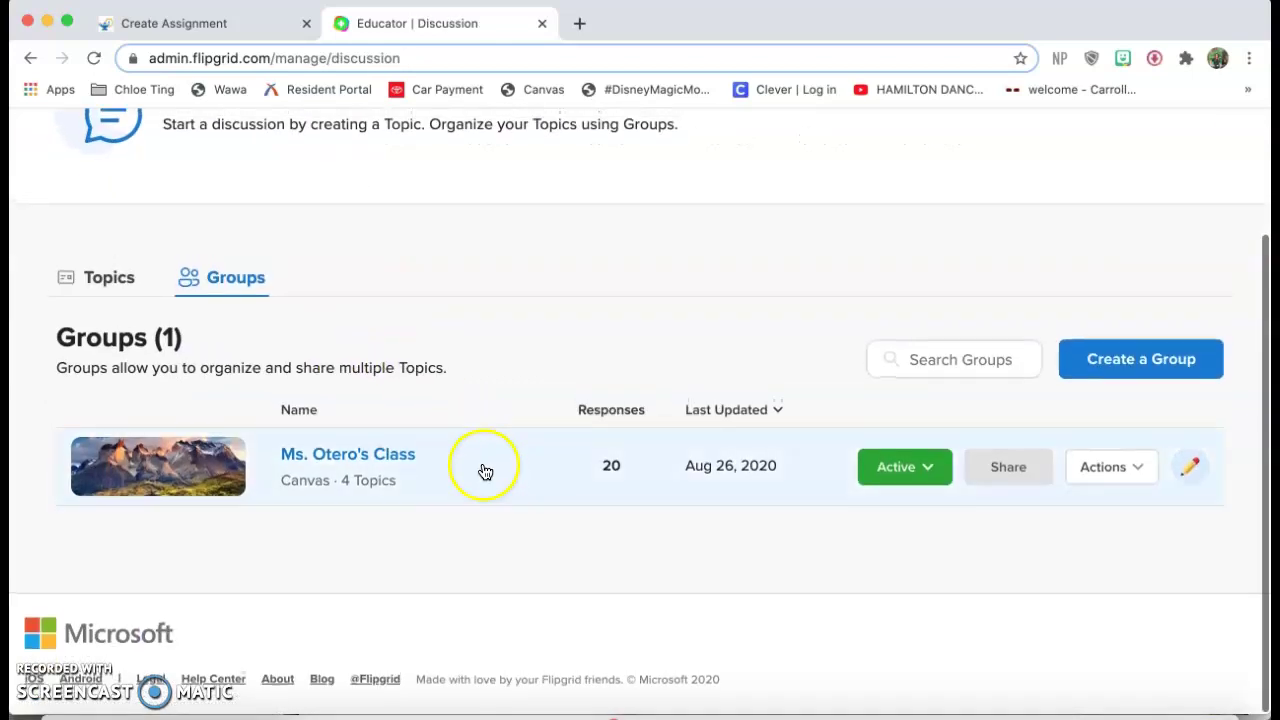
pyautogui.click(480, 471)
pyautogui.scroll(-6, 425, 488)
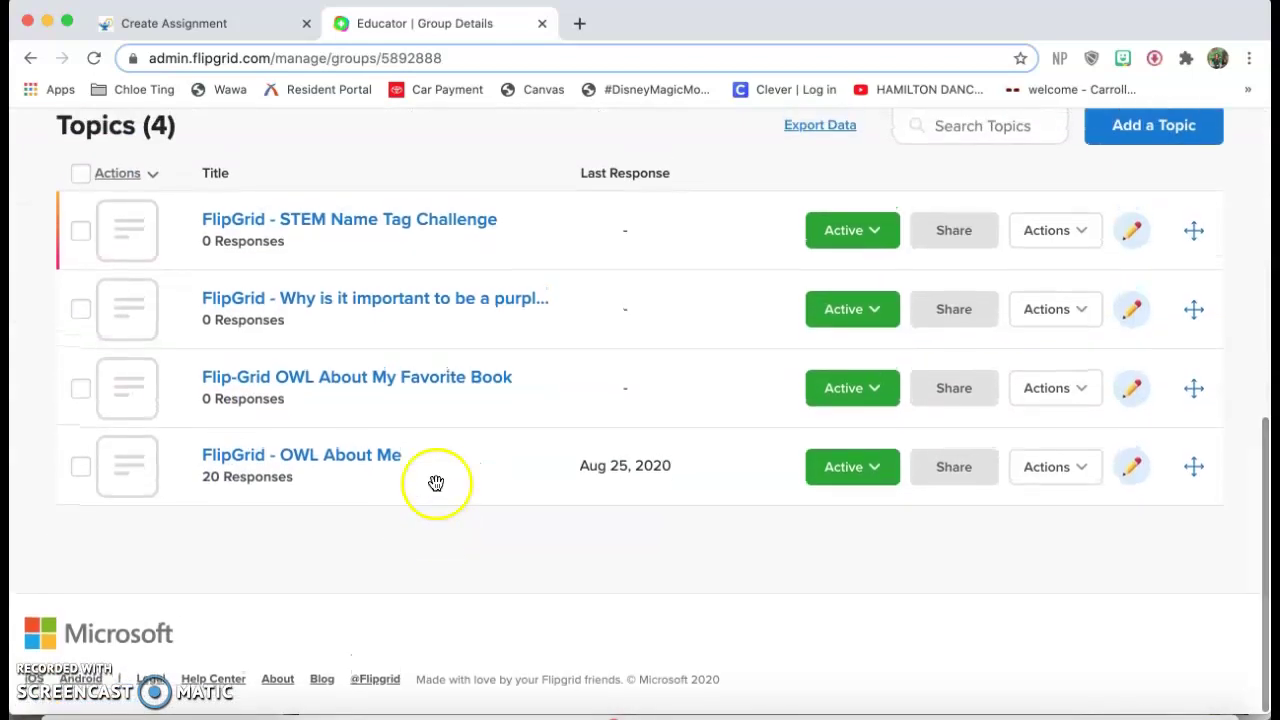
# Set the FlipGrid Test submission type to External Tool after briefly choosing No Submission
pyautogui.click(229, 26)
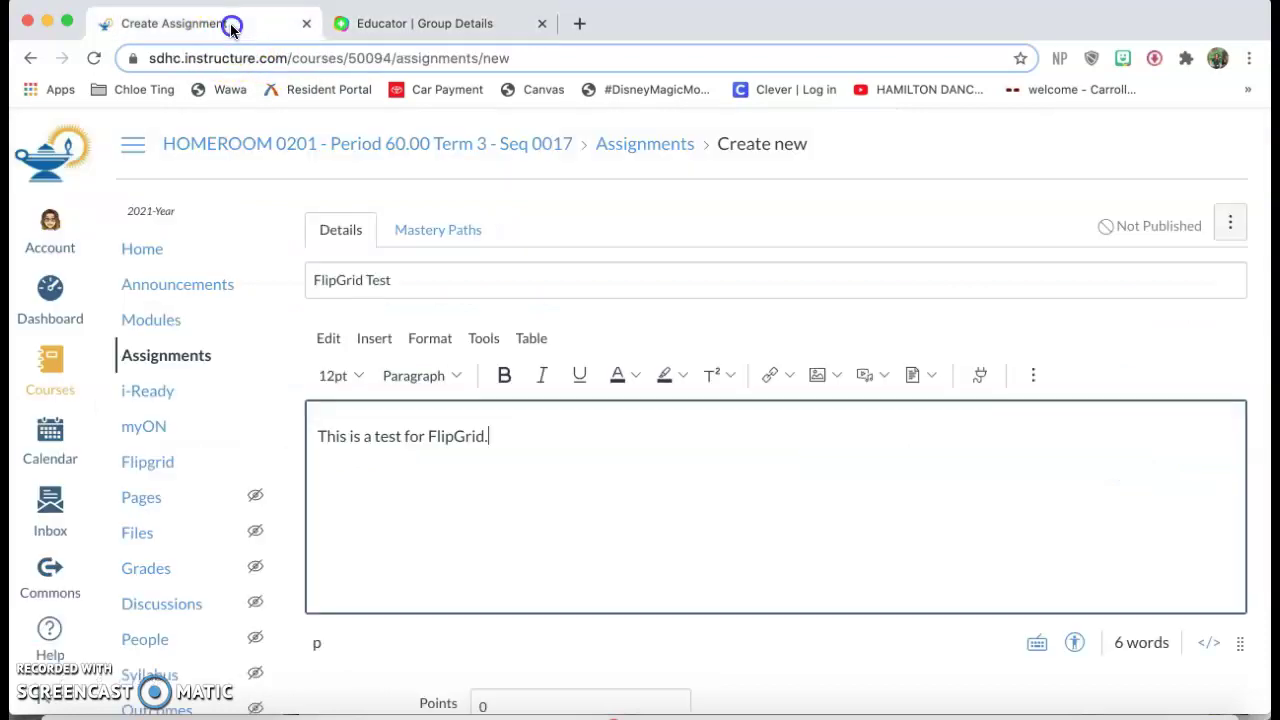
pyautogui.scroll(-2, 694, 517)
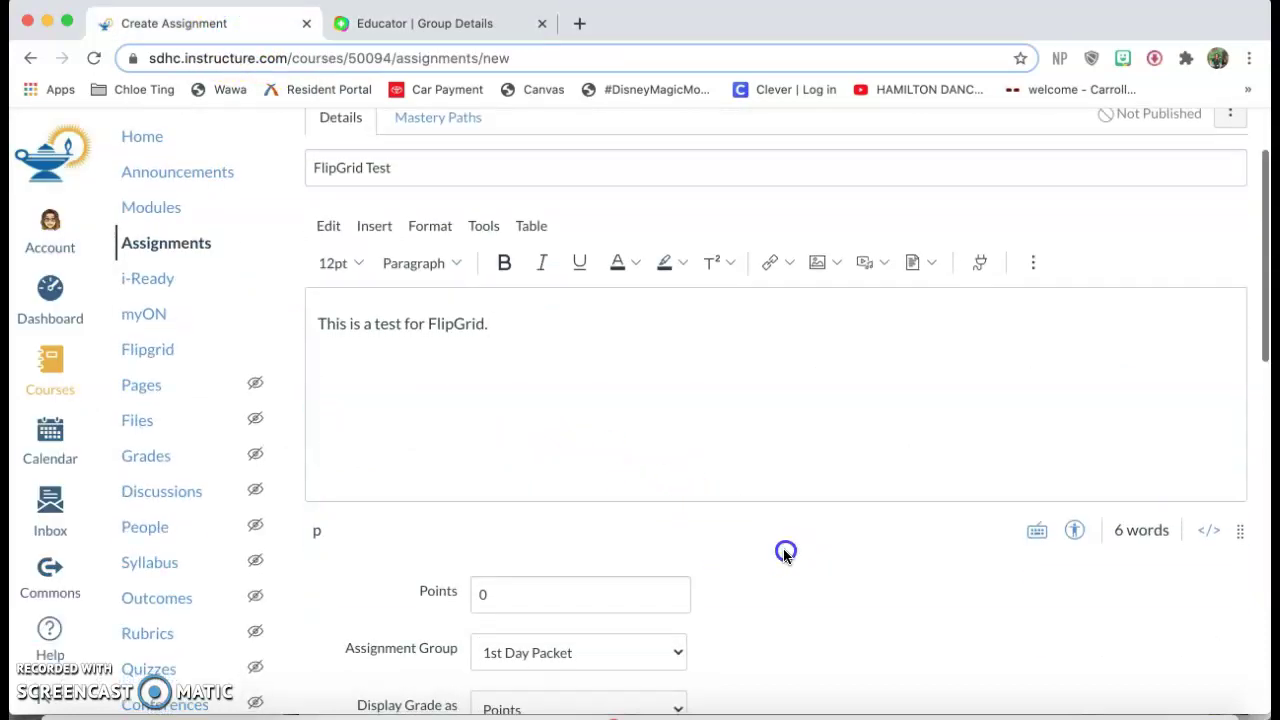
pyautogui.scroll(-9, 541, 528)
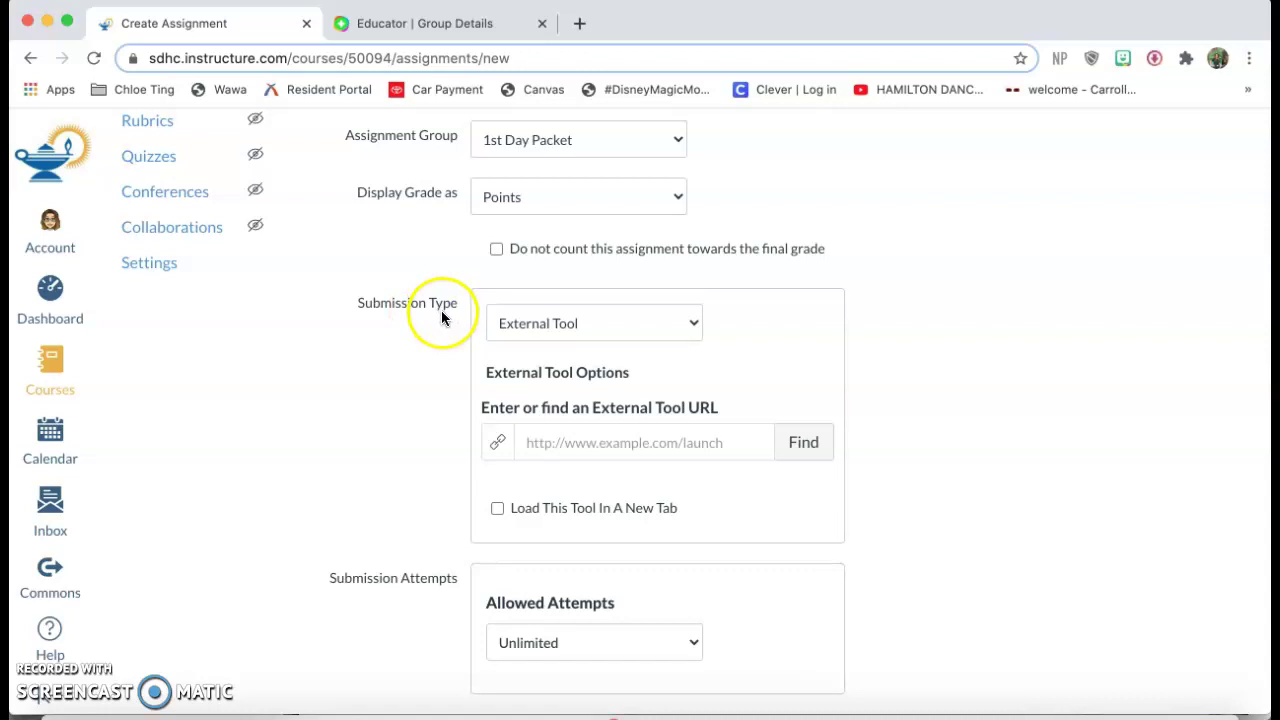
pyautogui.click(603, 325)
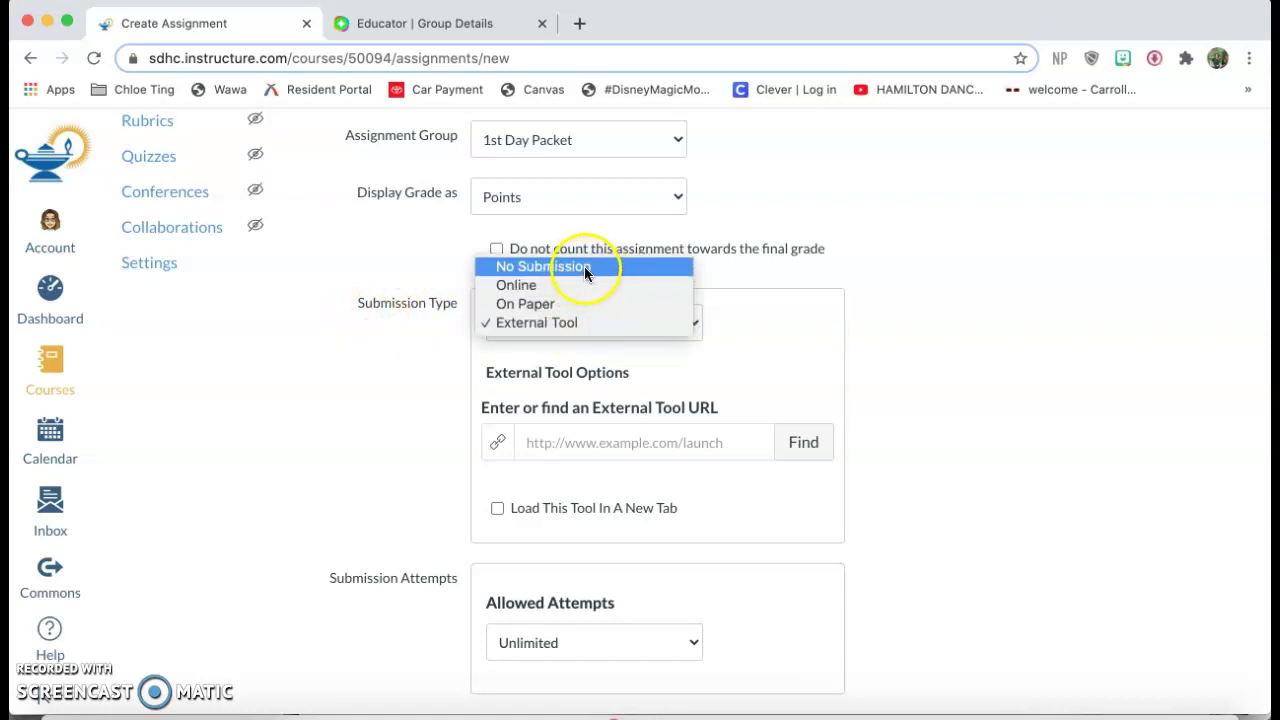
pyautogui.click(584, 266)
pyautogui.click(601, 333)
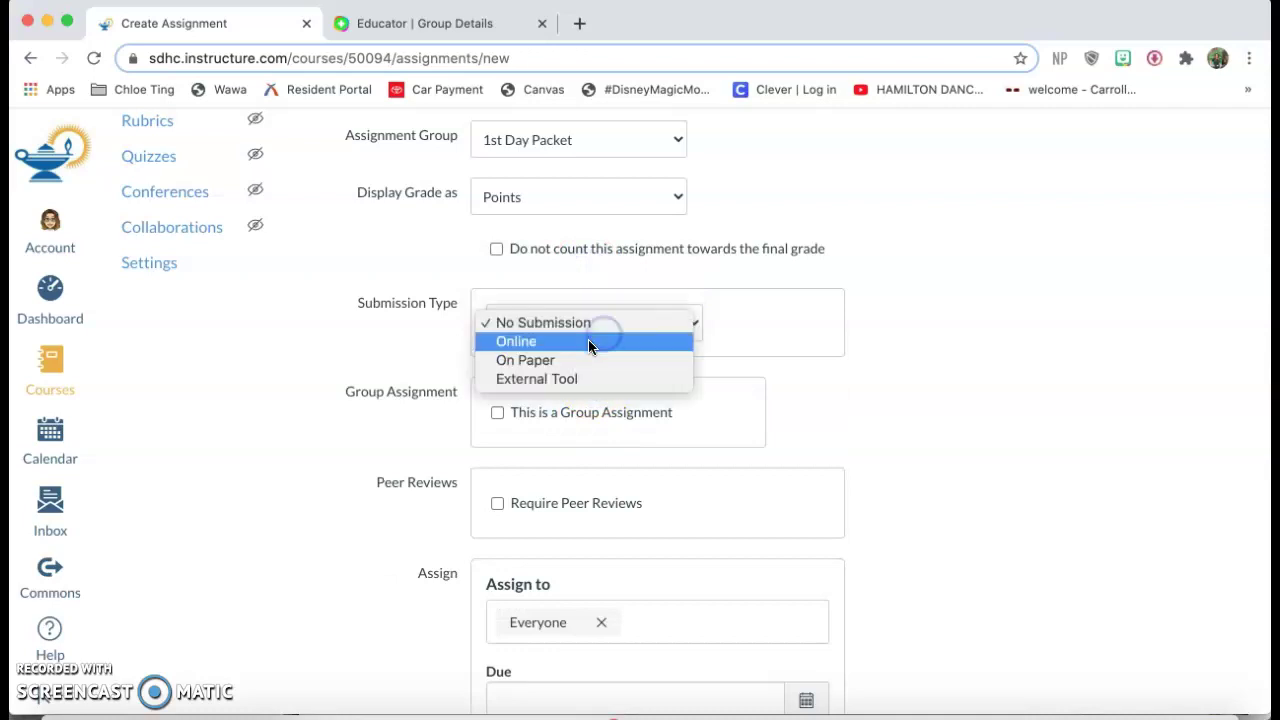
pyautogui.click(588, 377)
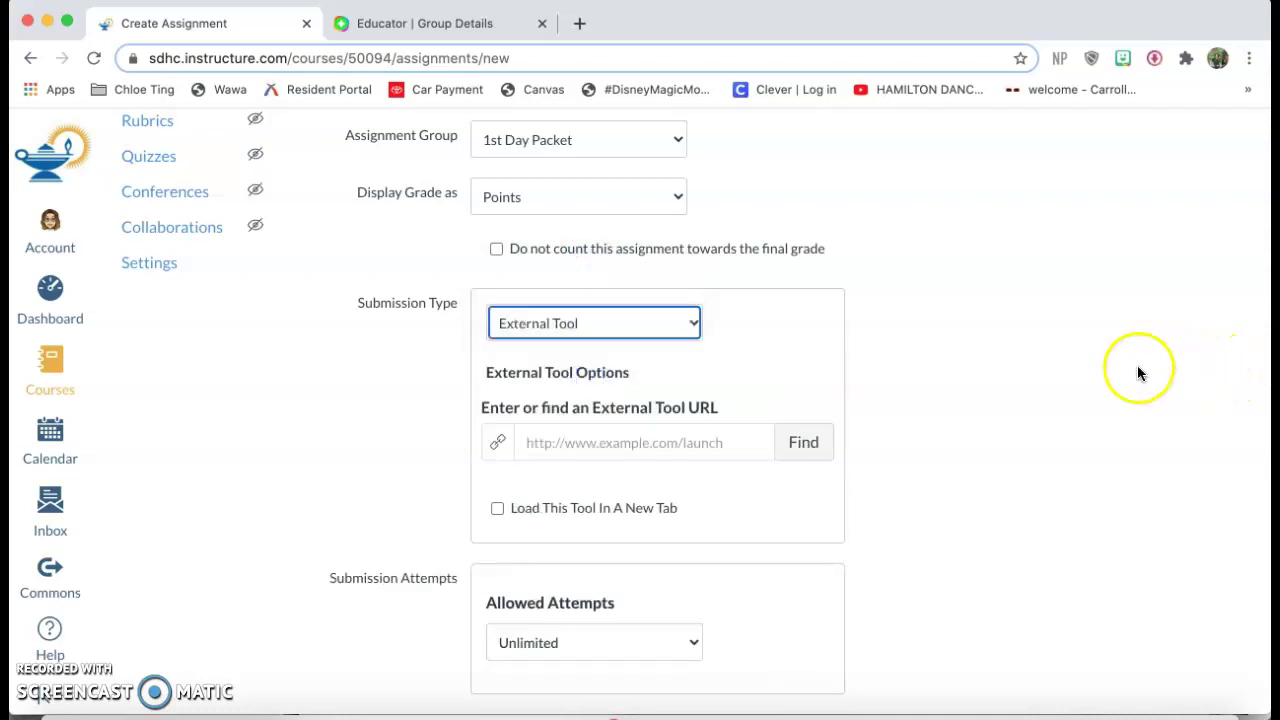
pyautogui.click(1088, 370)
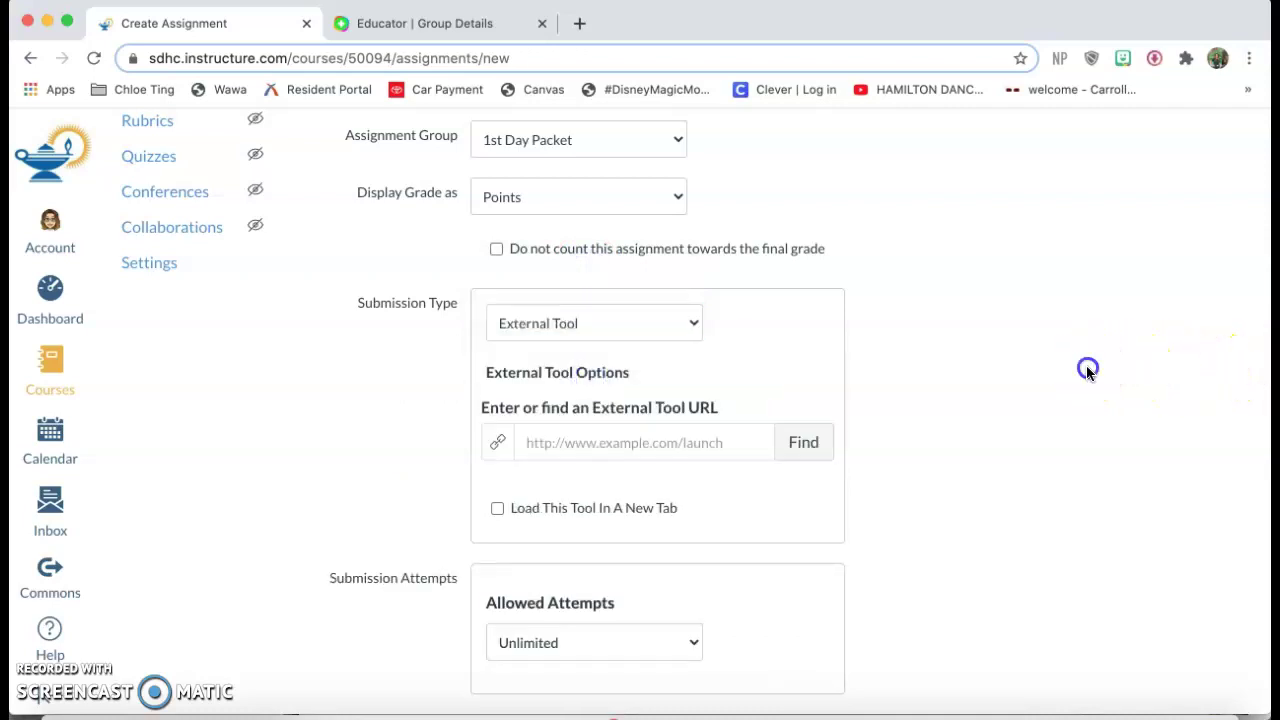
# Choose the second Flipgrid entry in the Configure External Tool list as the assignment's tool
pyautogui.click(814, 450)
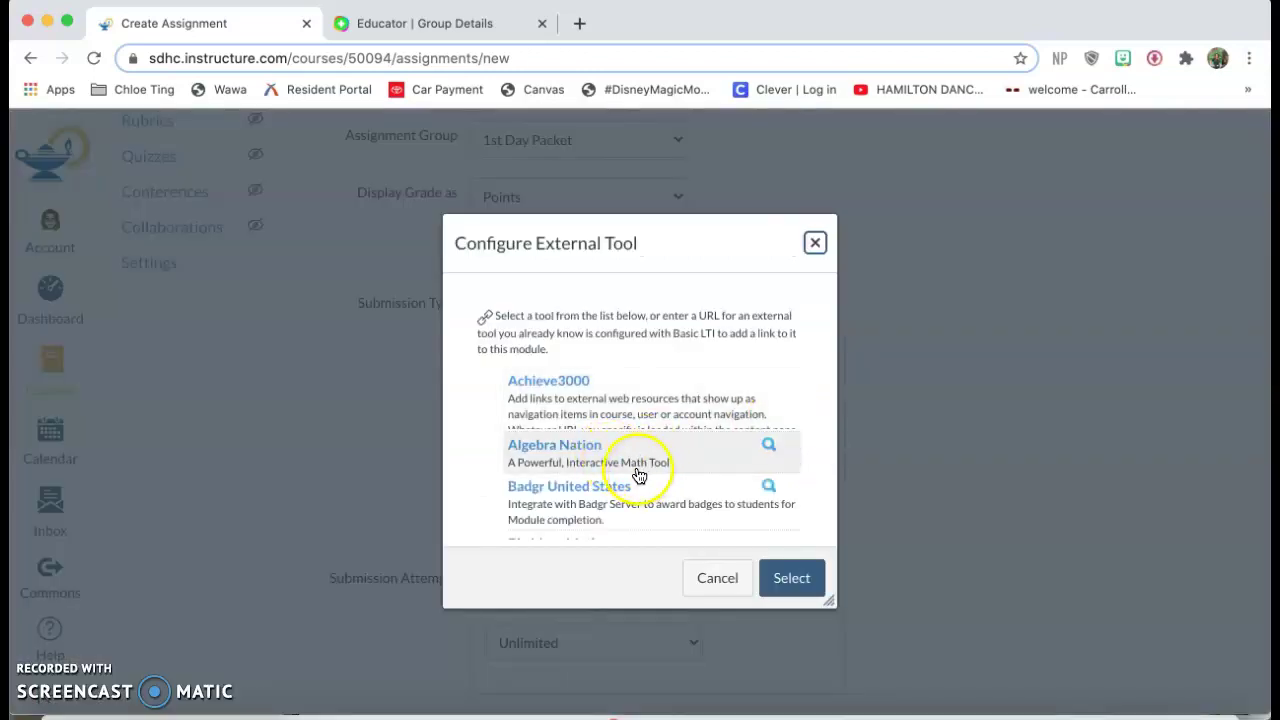
pyautogui.scroll(-10, 638, 476)
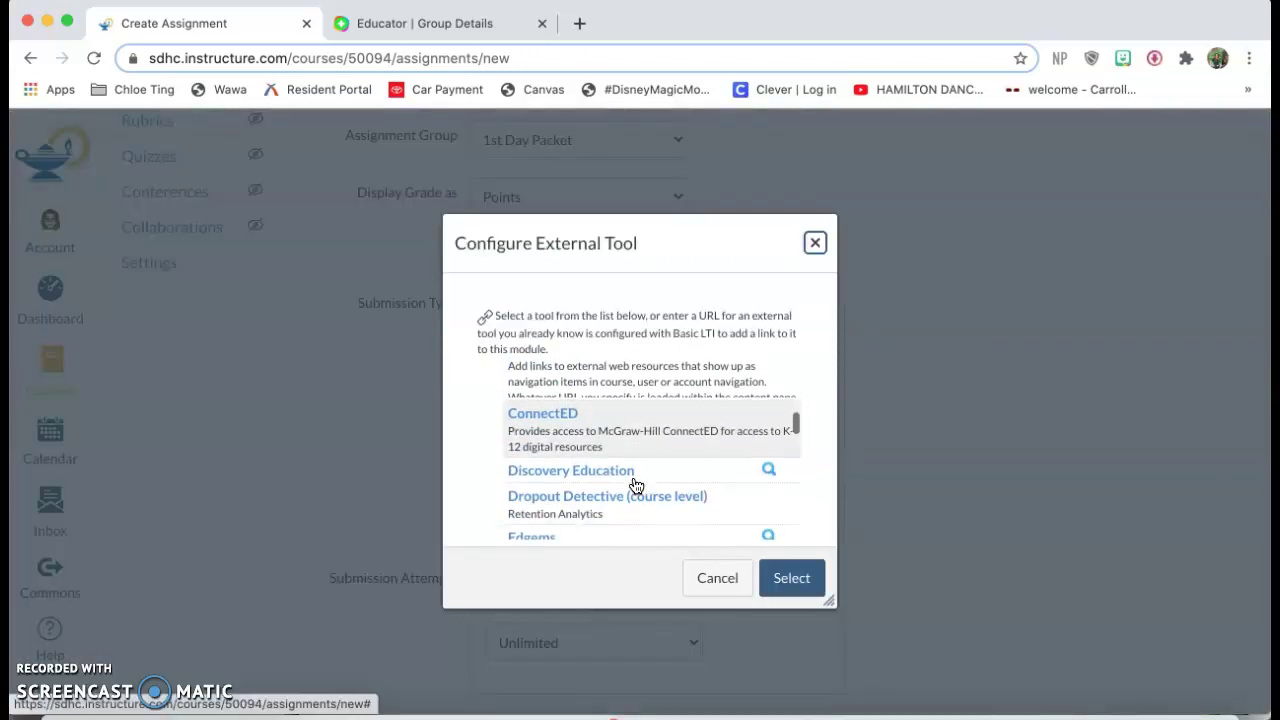
pyautogui.scroll(-6, 636, 486)
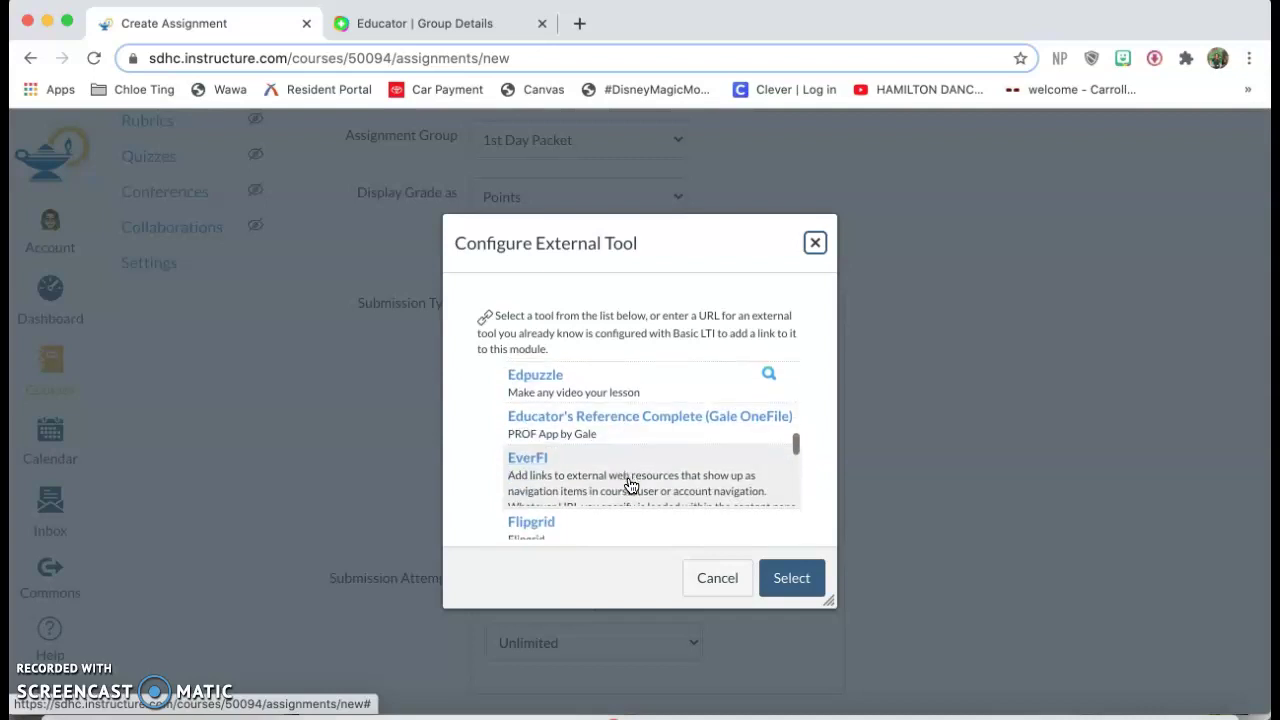
pyautogui.scroll(-3, 630, 486)
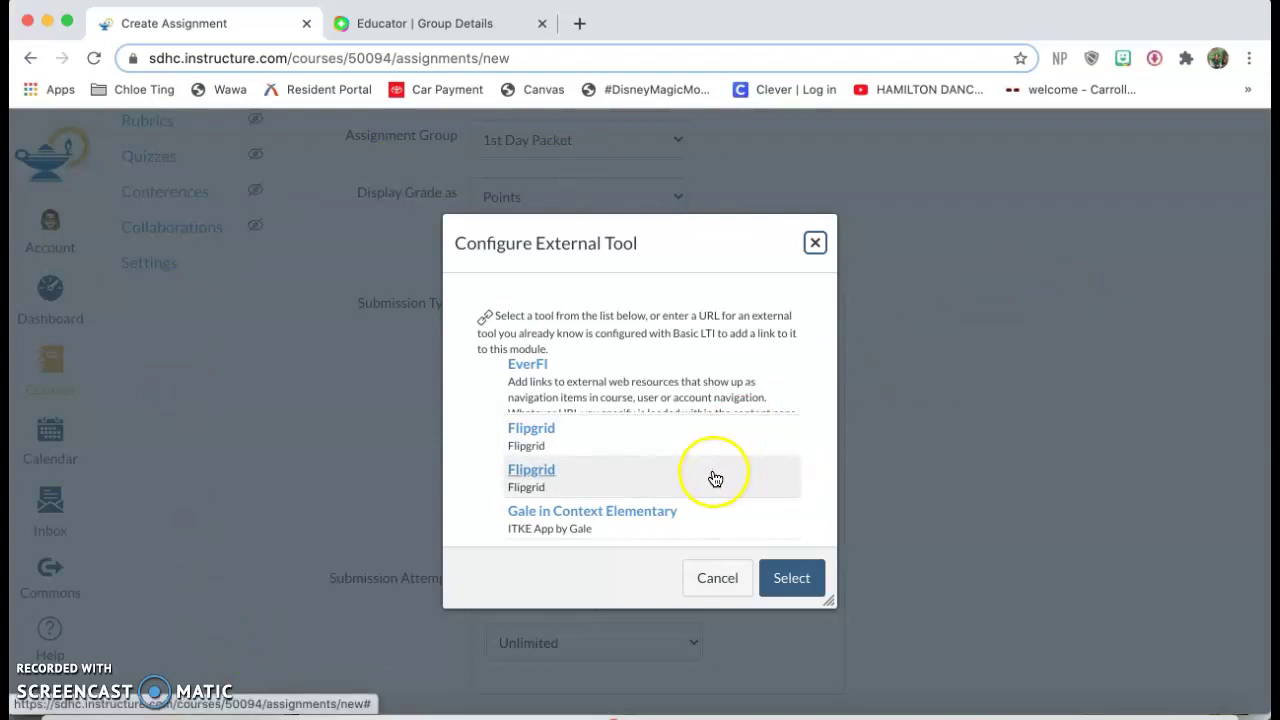
pyautogui.click(570, 483)
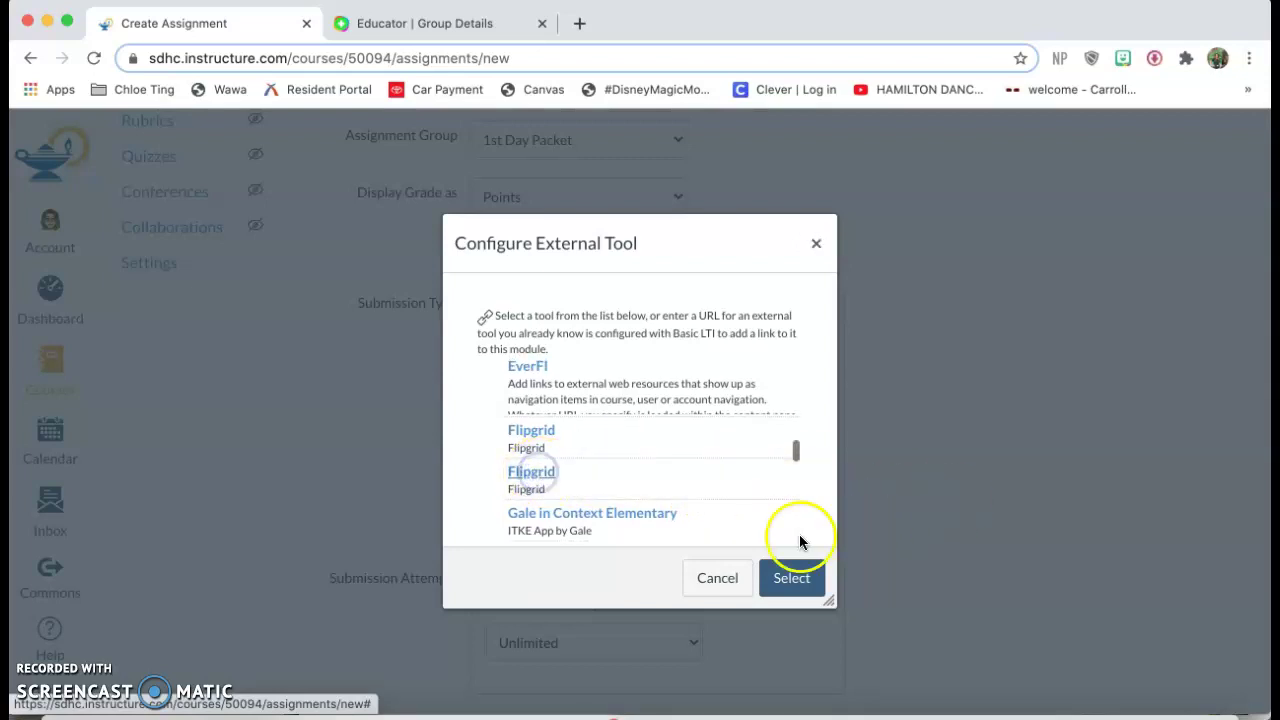
pyautogui.click(527, 470)
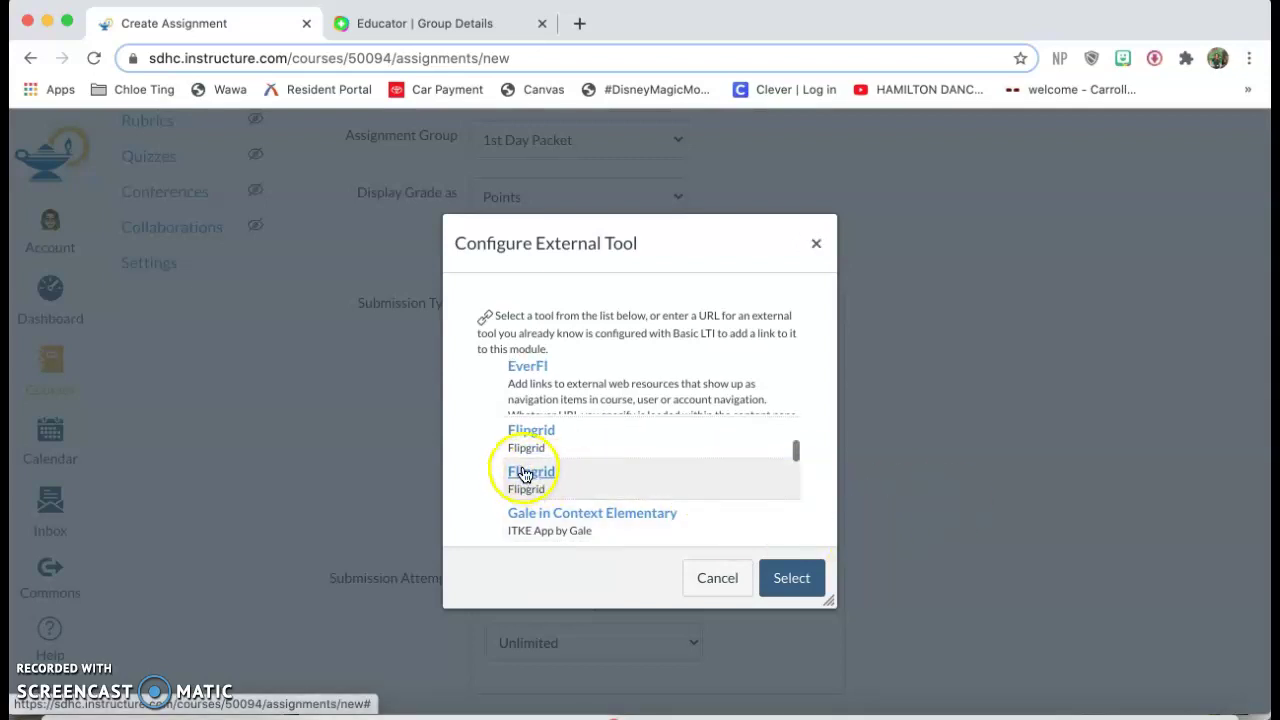
pyautogui.click(812, 585)
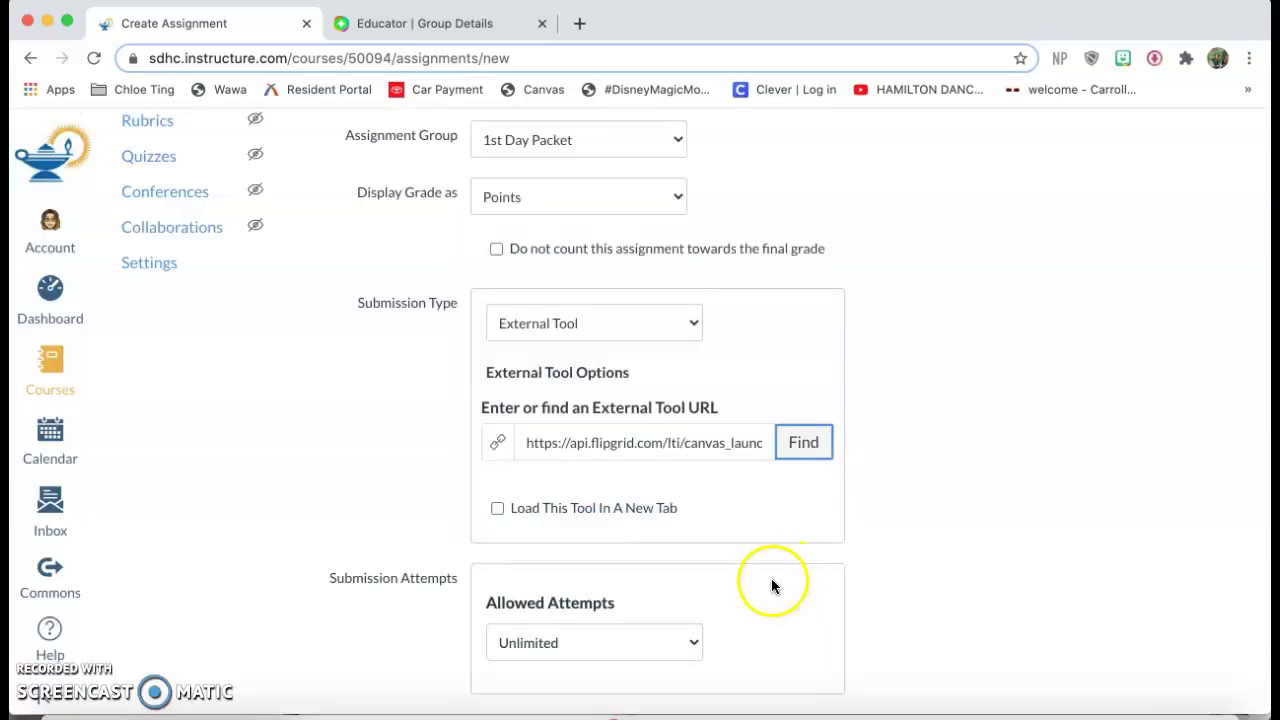
# Save the new FlipGrid Test assignment
pyautogui.click(872, 540)
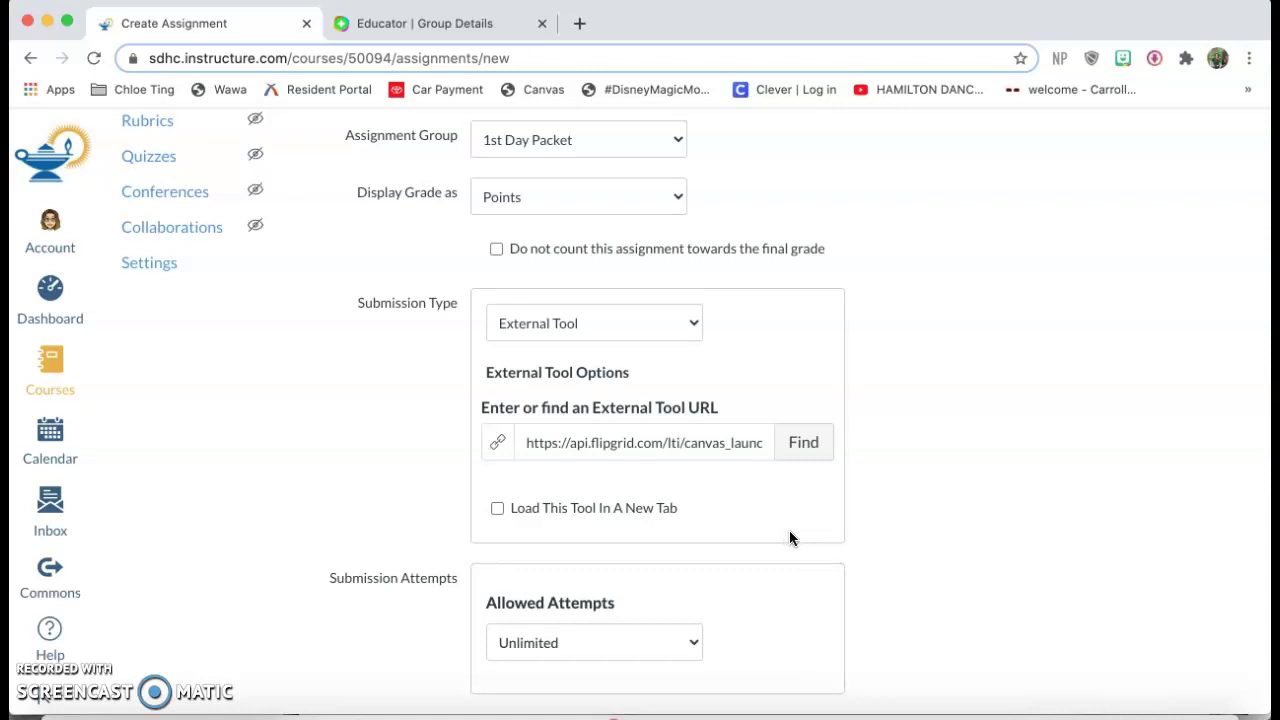
pyautogui.scroll(-5, 932, 530)
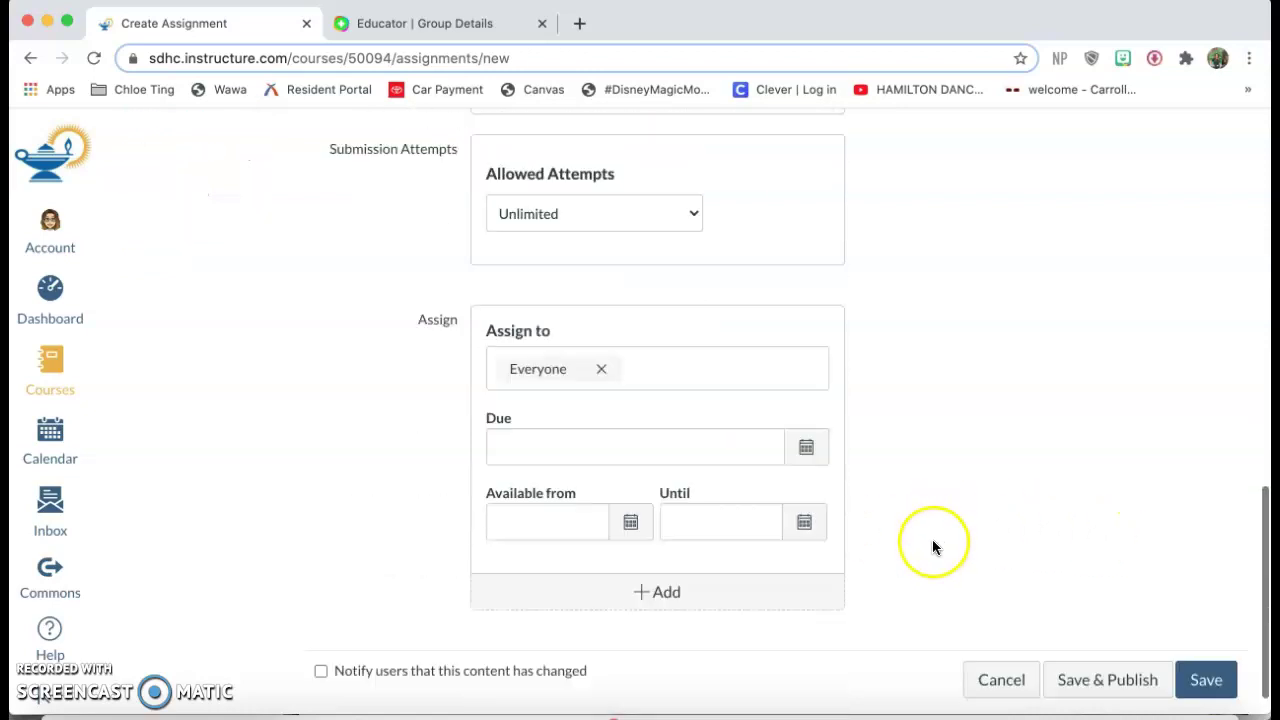
pyautogui.click(1200, 640)
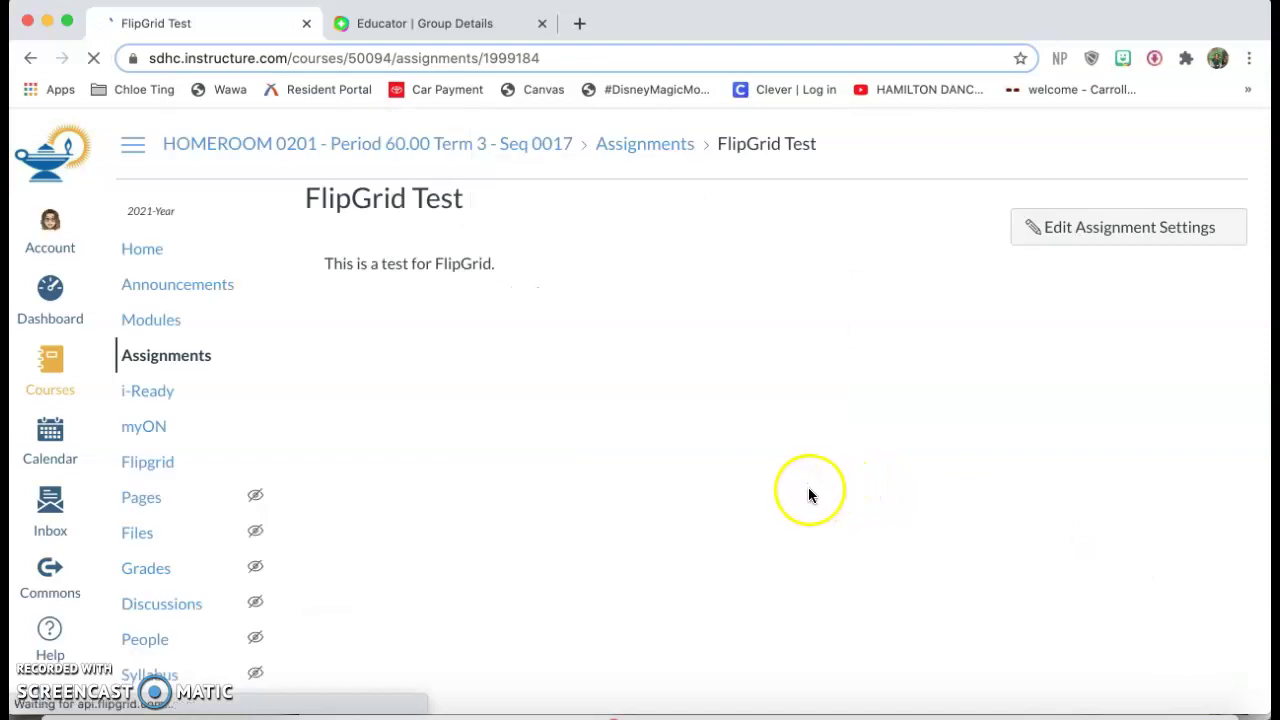
# Look over the embedded Flipgrid topic, with 0 responses and a join code, and try its Record button
pyautogui.scroll(-1, 960, 470)
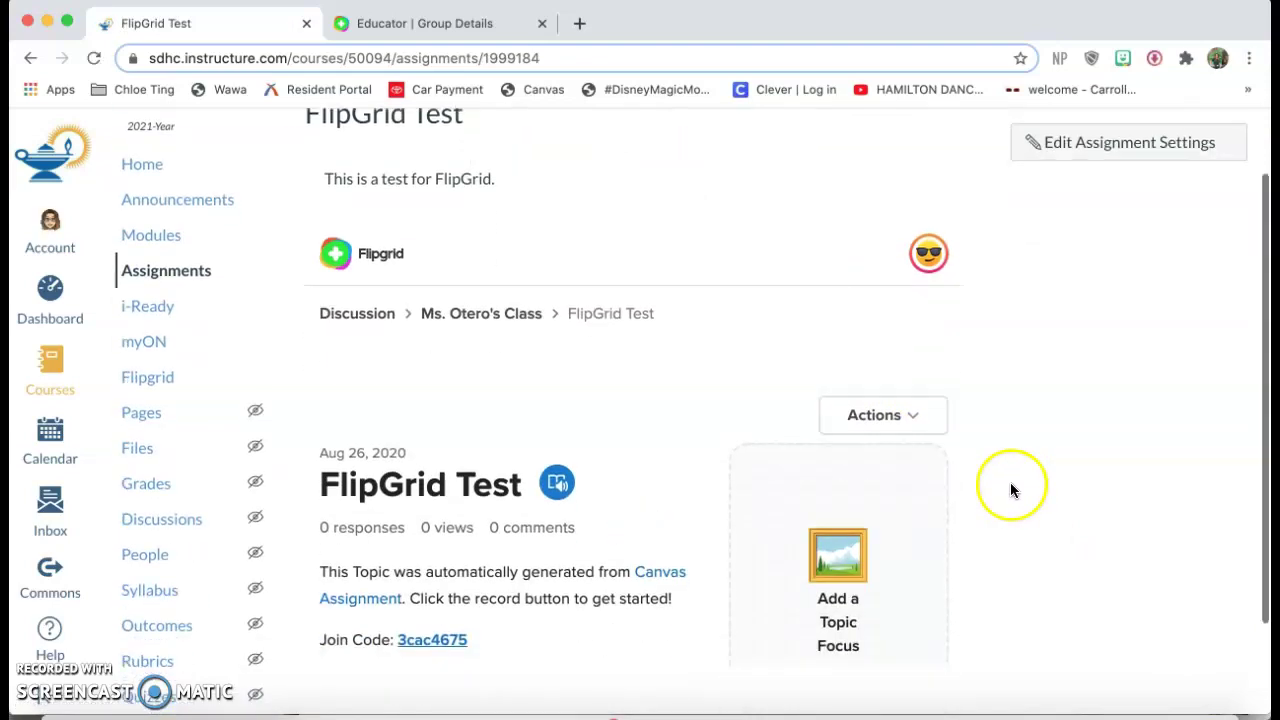
pyautogui.scroll(-1, 1020, 490)
pyautogui.scroll(1, 610, 512)
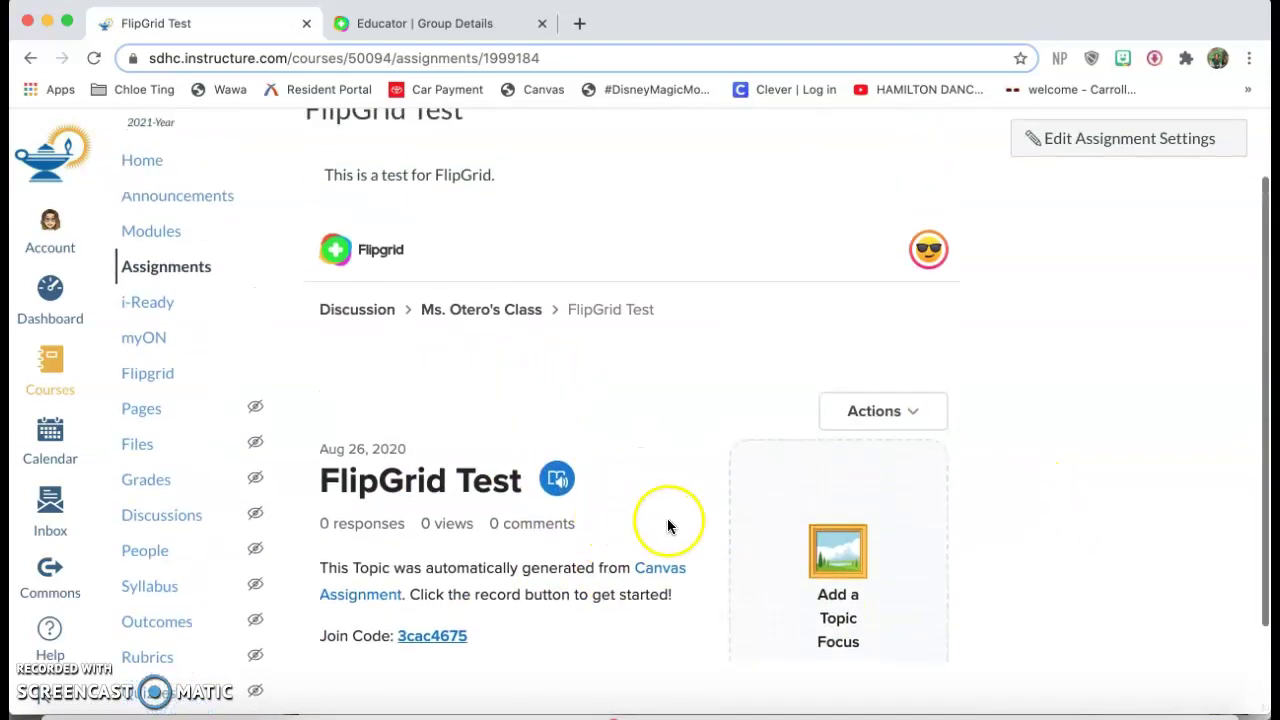
pyautogui.scroll(-3, 549, 501)
pyautogui.scroll(2, 547, 501)
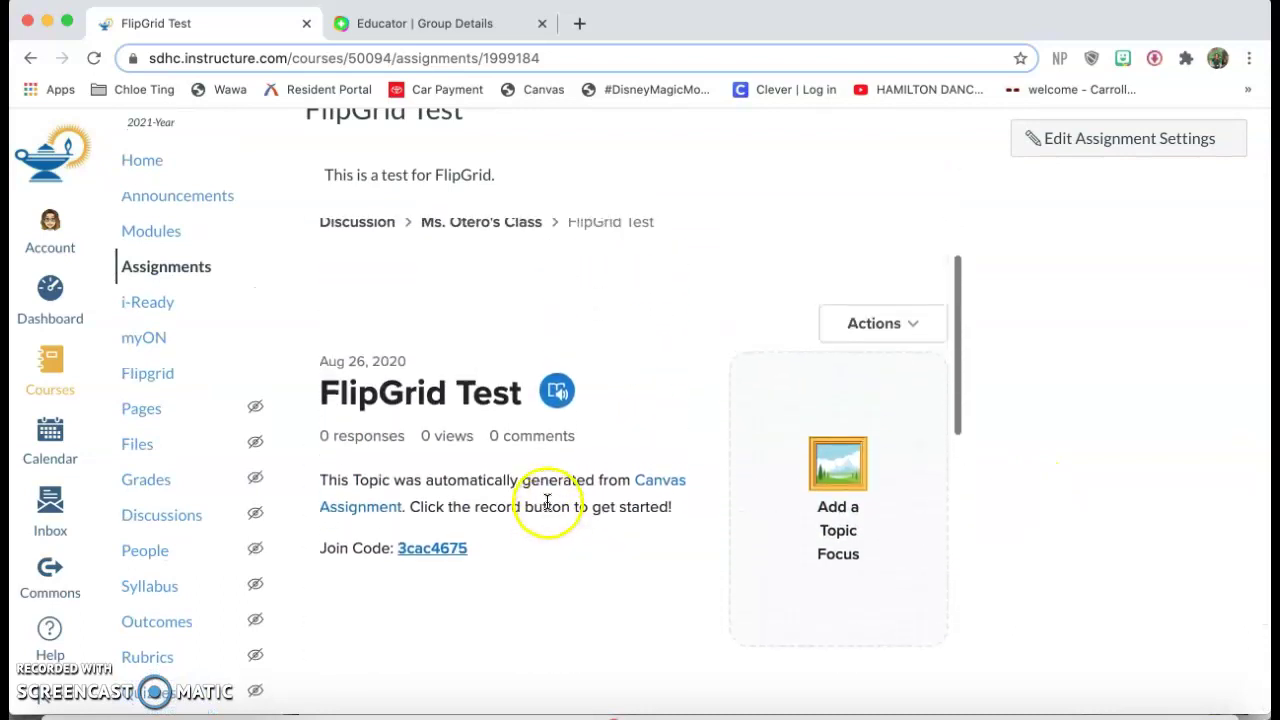
pyautogui.scroll(1, 547, 500)
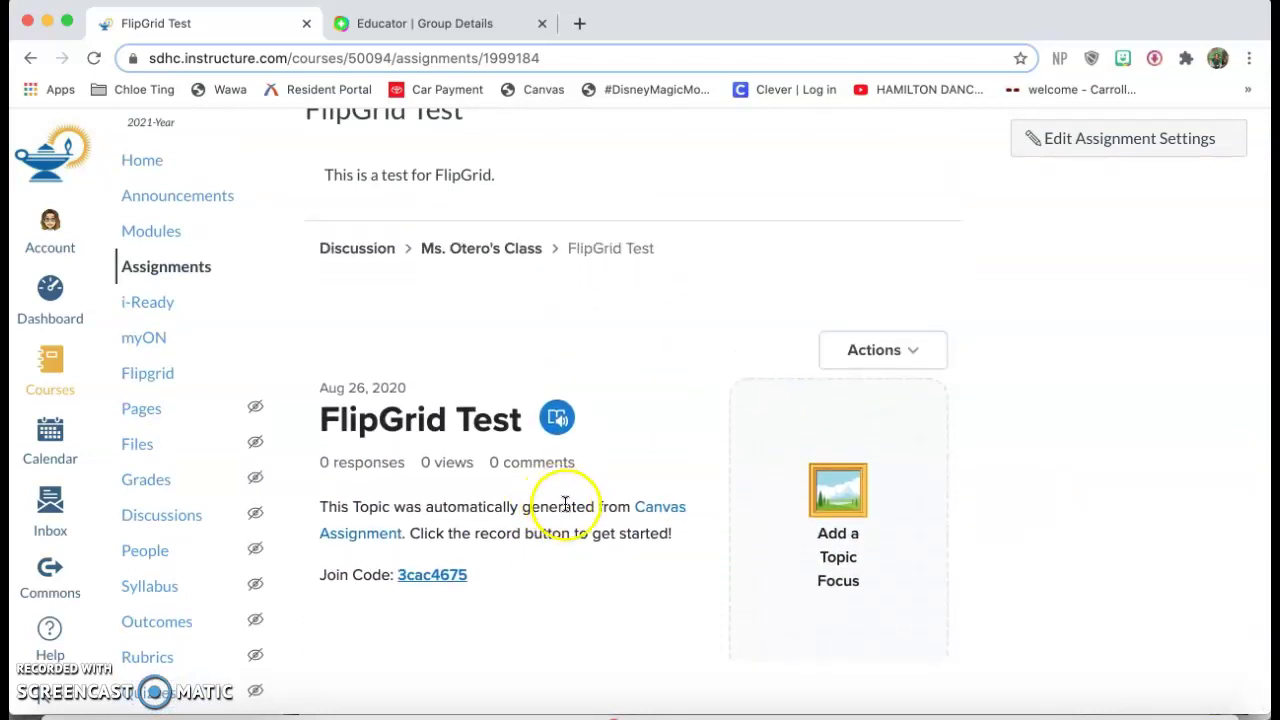
pyautogui.scroll(-5, 565, 505)
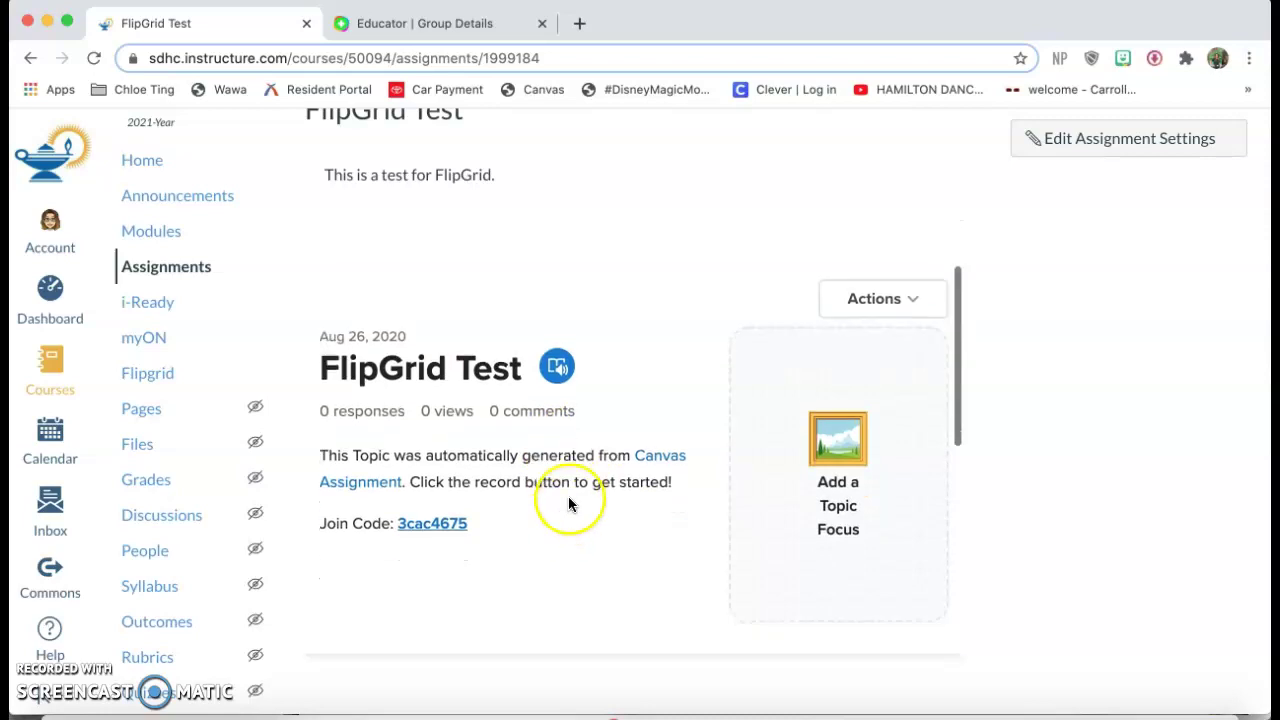
pyautogui.click(578, 477)
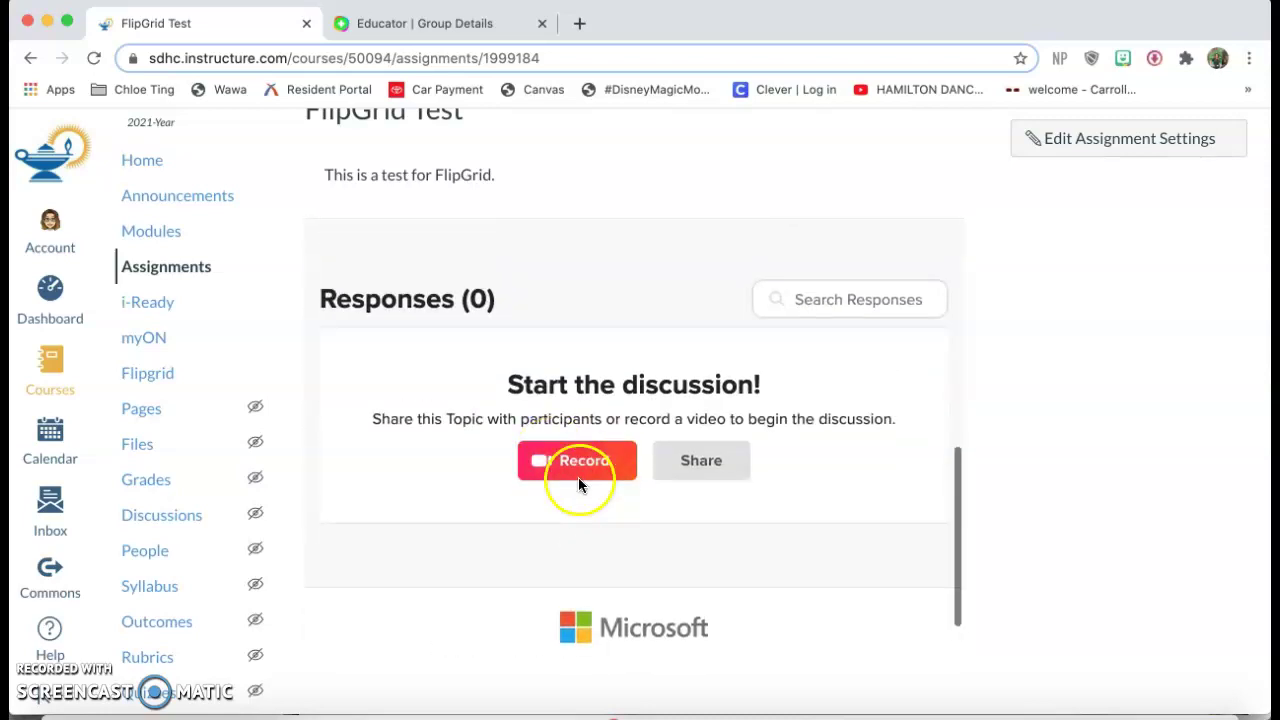
pyautogui.scroll(5, 443, 446)
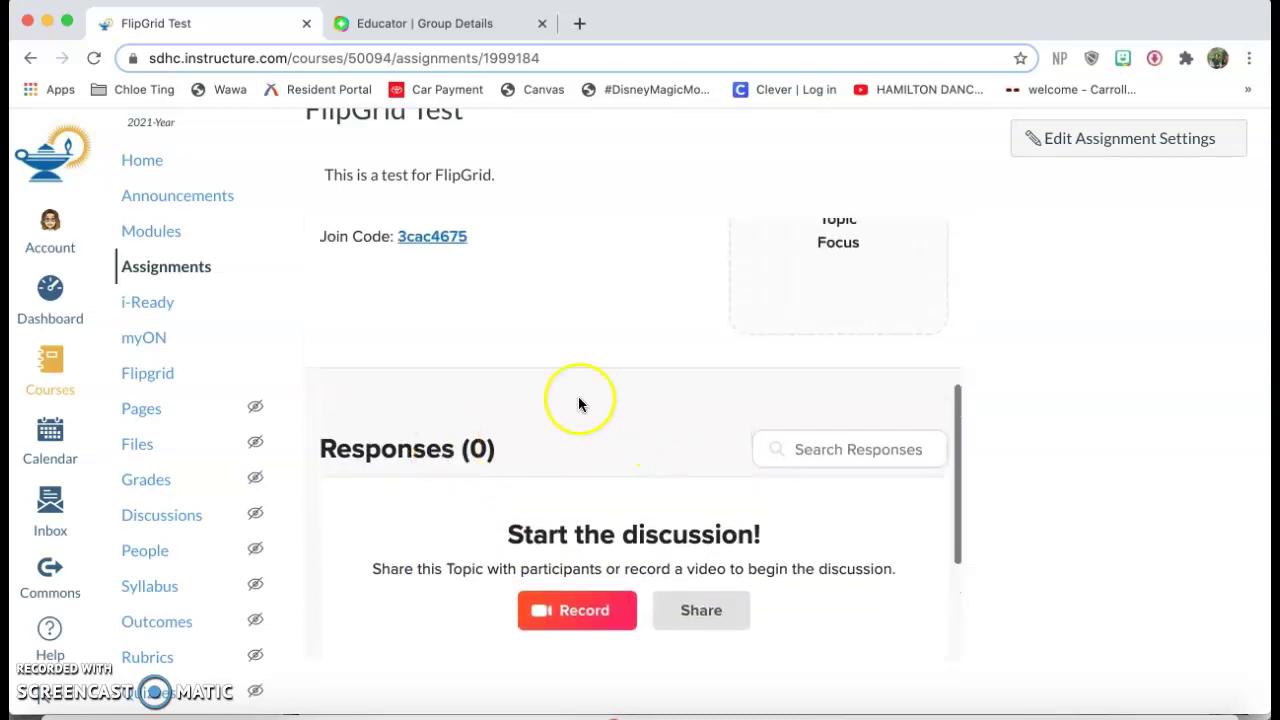
pyautogui.scroll(3, 485, 470)
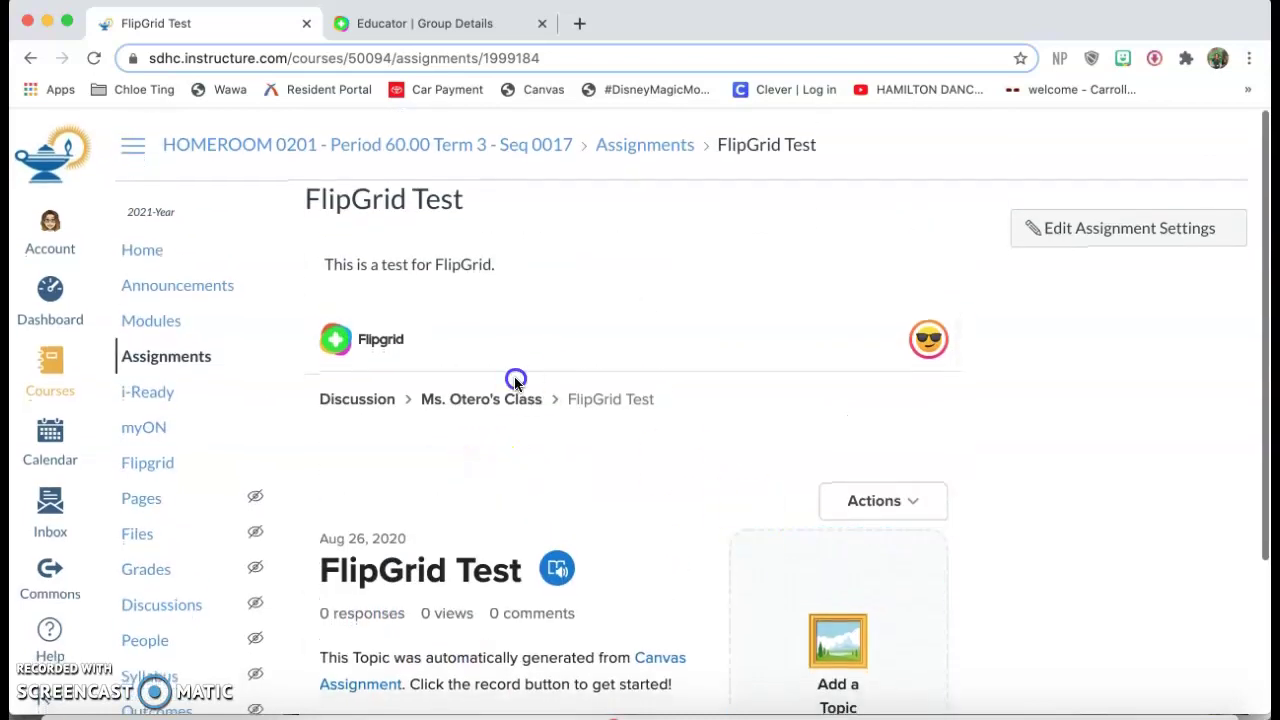
# Switch the course into Student View from the course home page
pyautogui.click(138, 248)
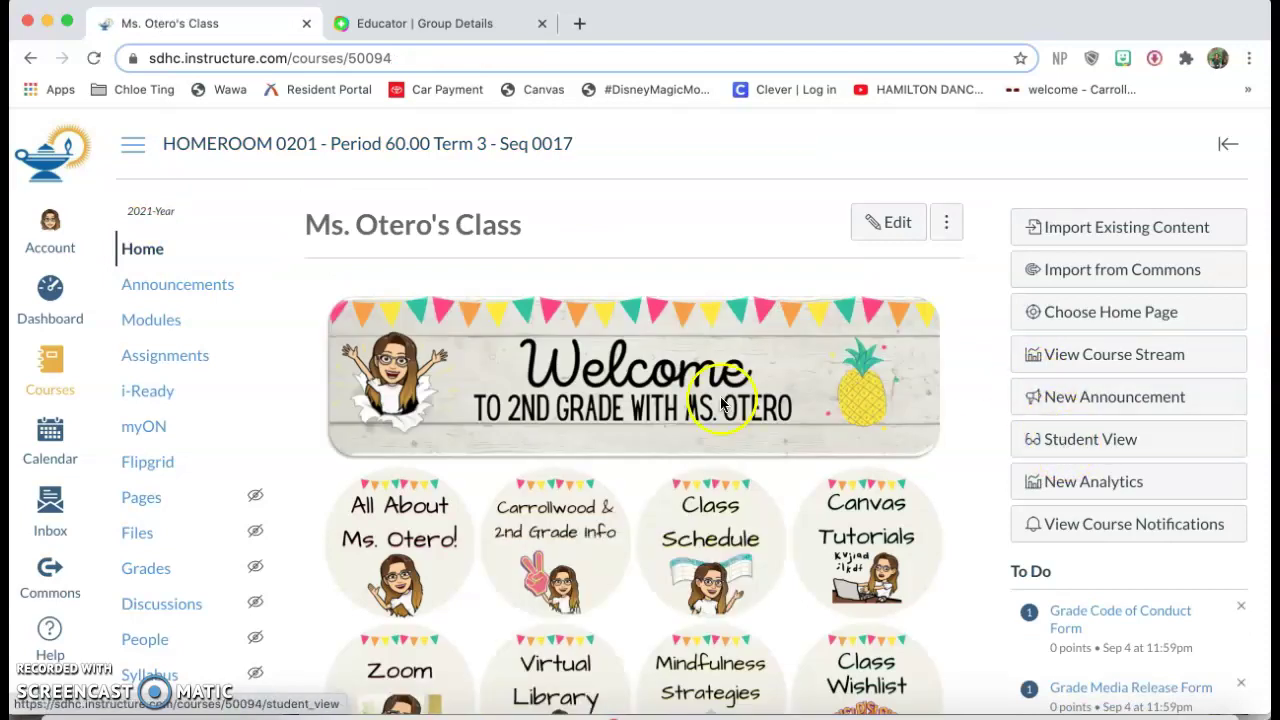
pyautogui.click(55, 677)
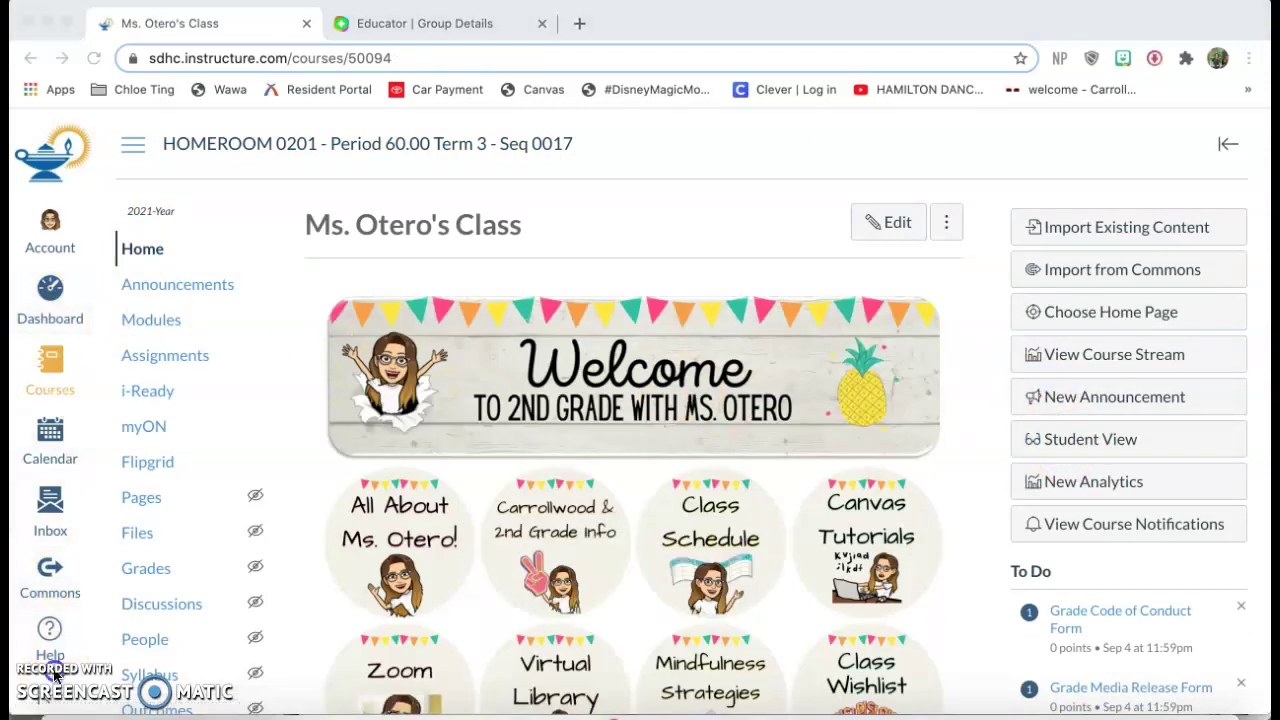
pyautogui.click(1066, 438)
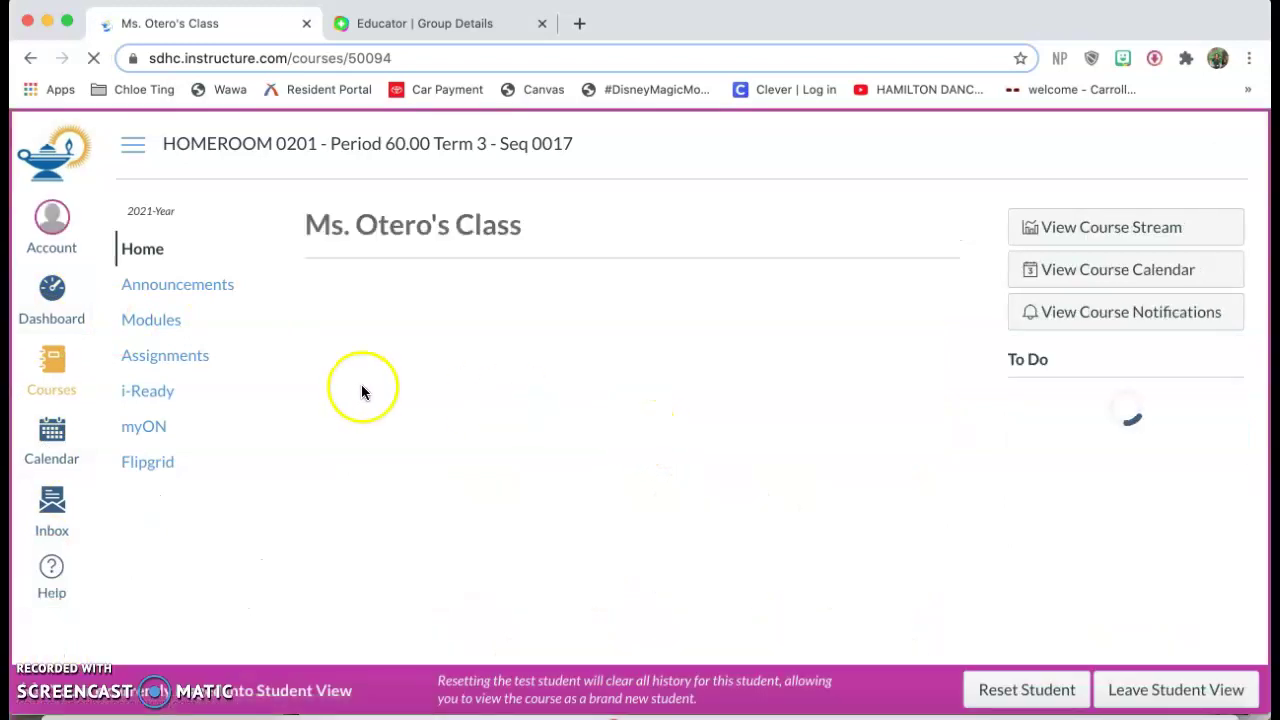
# Show the course's Assignments list down to the FlipGrid Test rows
pyautogui.click(165, 355)
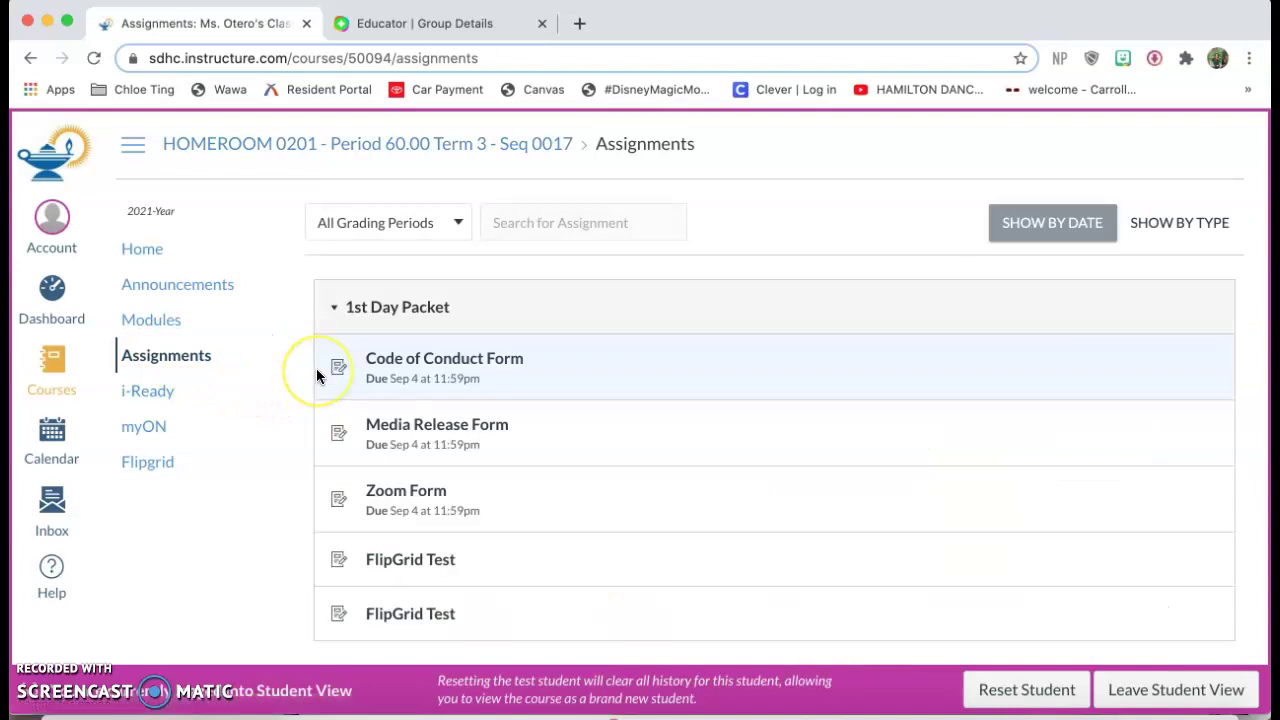
pyautogui.scroll(-3, 441, 390)
pyautogui.scroll(-10, 441, 393)
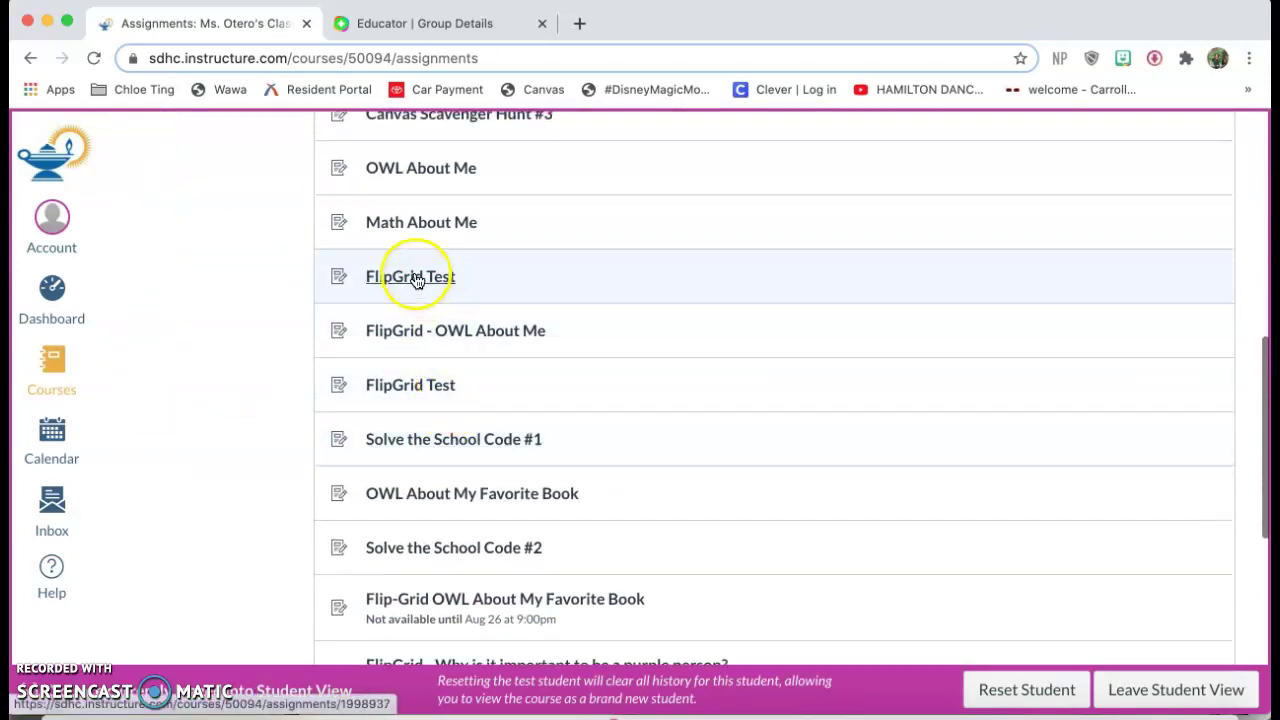
# Open the first FlipGrid Test assignment and bring its Record a Response button into view
pyautogui.click(412, 276)
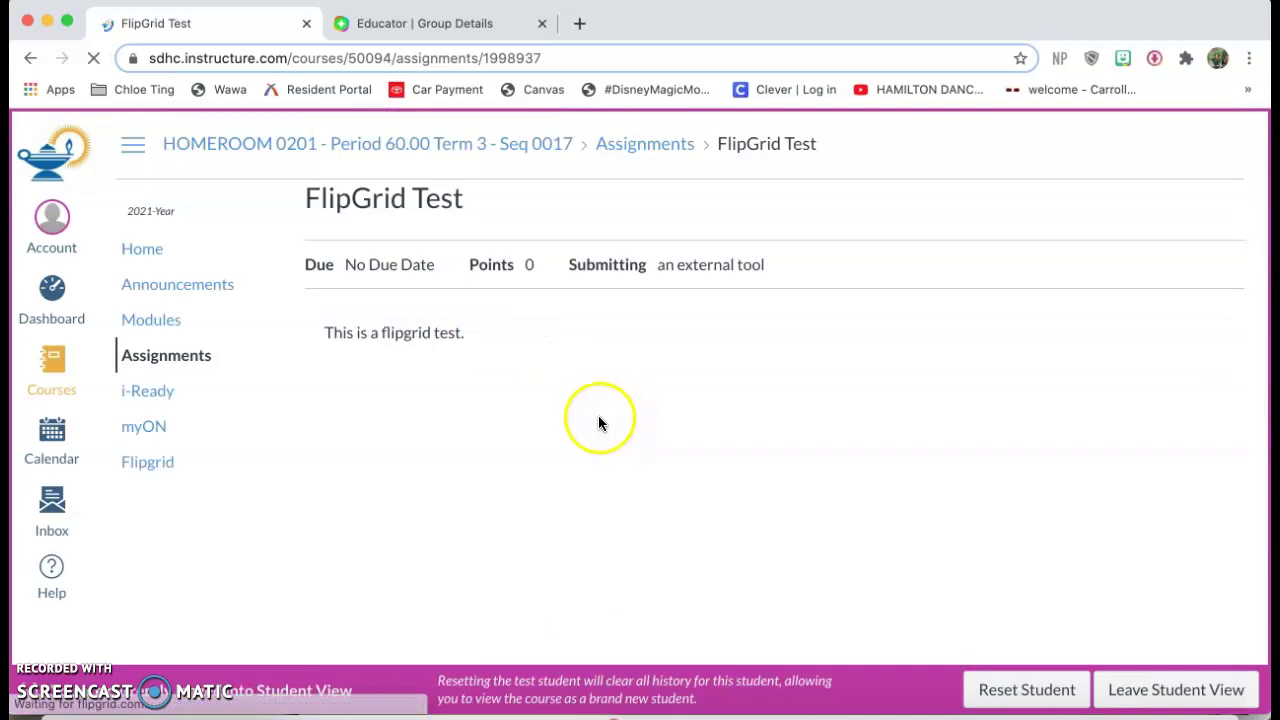
pyautogui.scroll(-1, 490, 345)
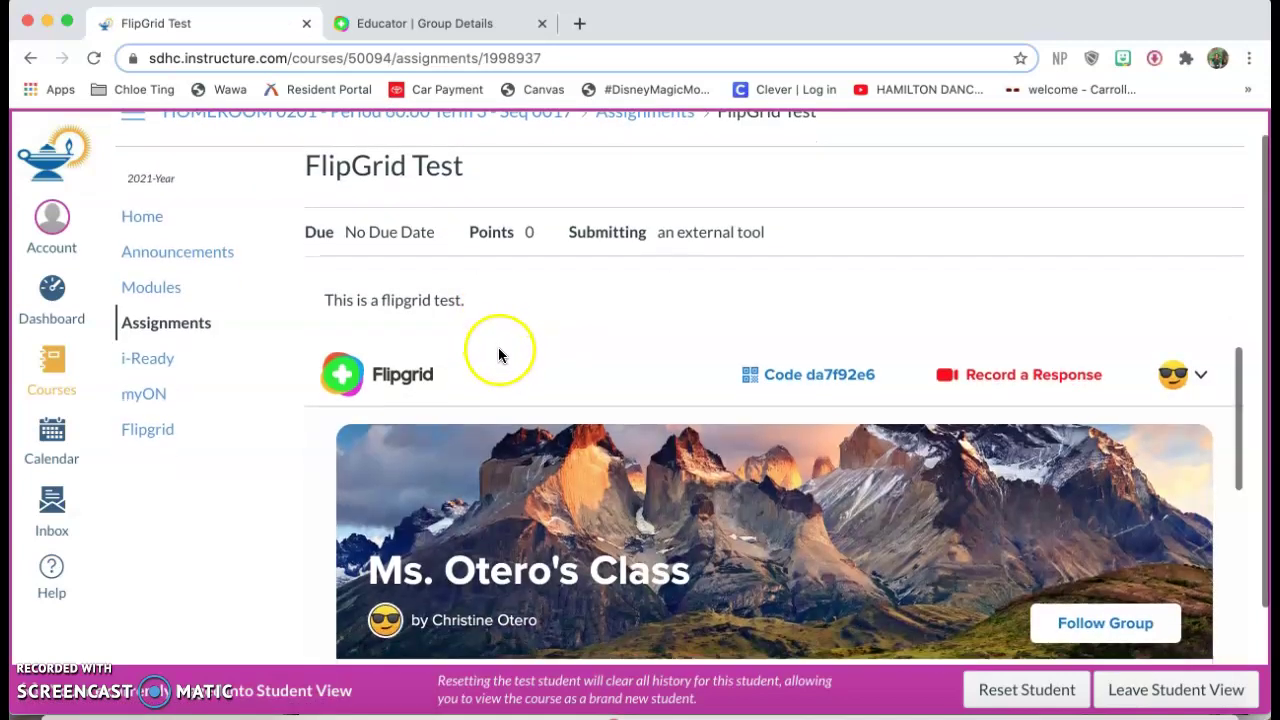
pyautogui.scroll(-3, 277, 455)
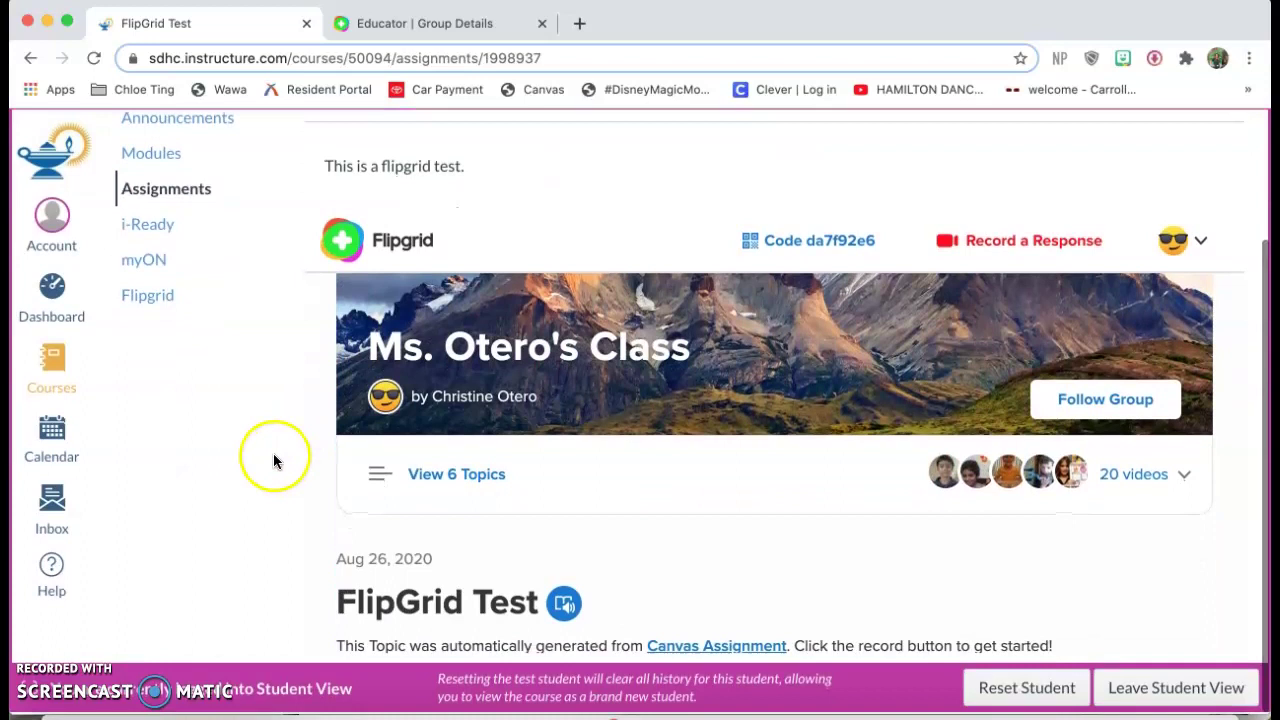
pyautogui.scroll(-3, 531, 466)
pyautogui.scroll(-5, 528, 462)
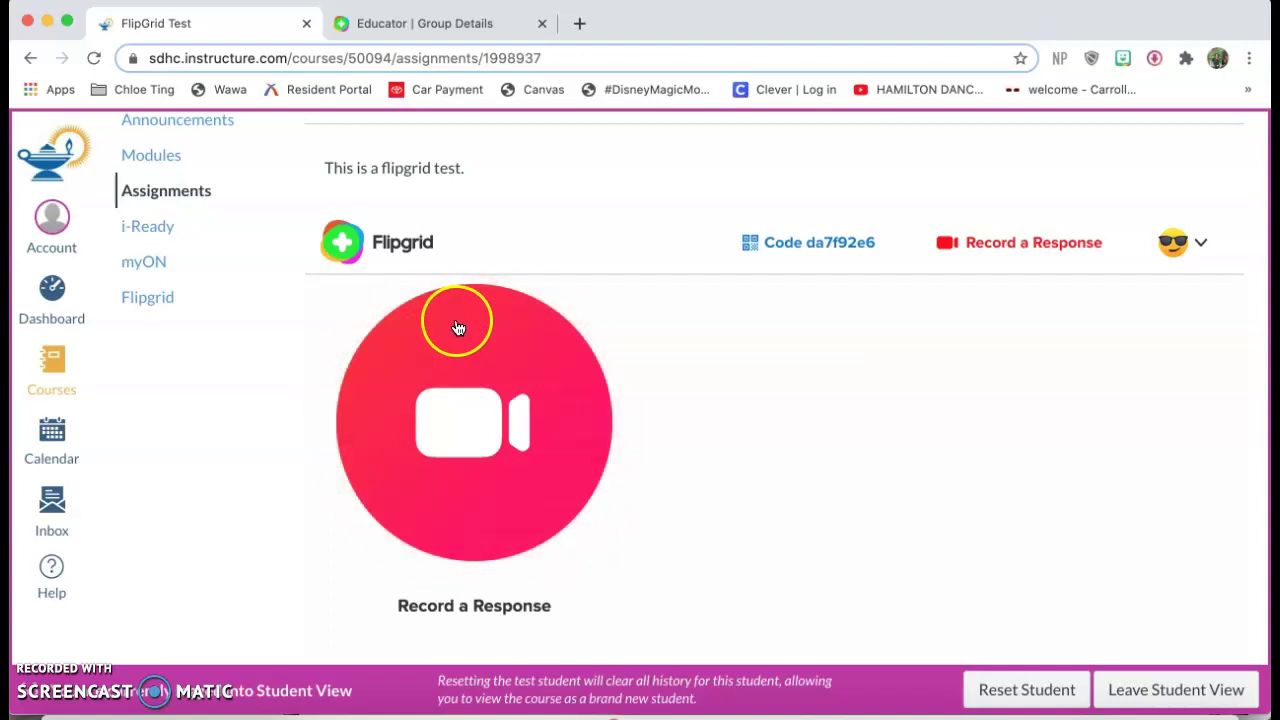
# Check the Flipgrid educator topics tab, then return to the FlipGrid Test assignment page
pyautogui.rightClick(470, 8)
pyautogui.click(401, 36)
pyautogui.click(400, 30)
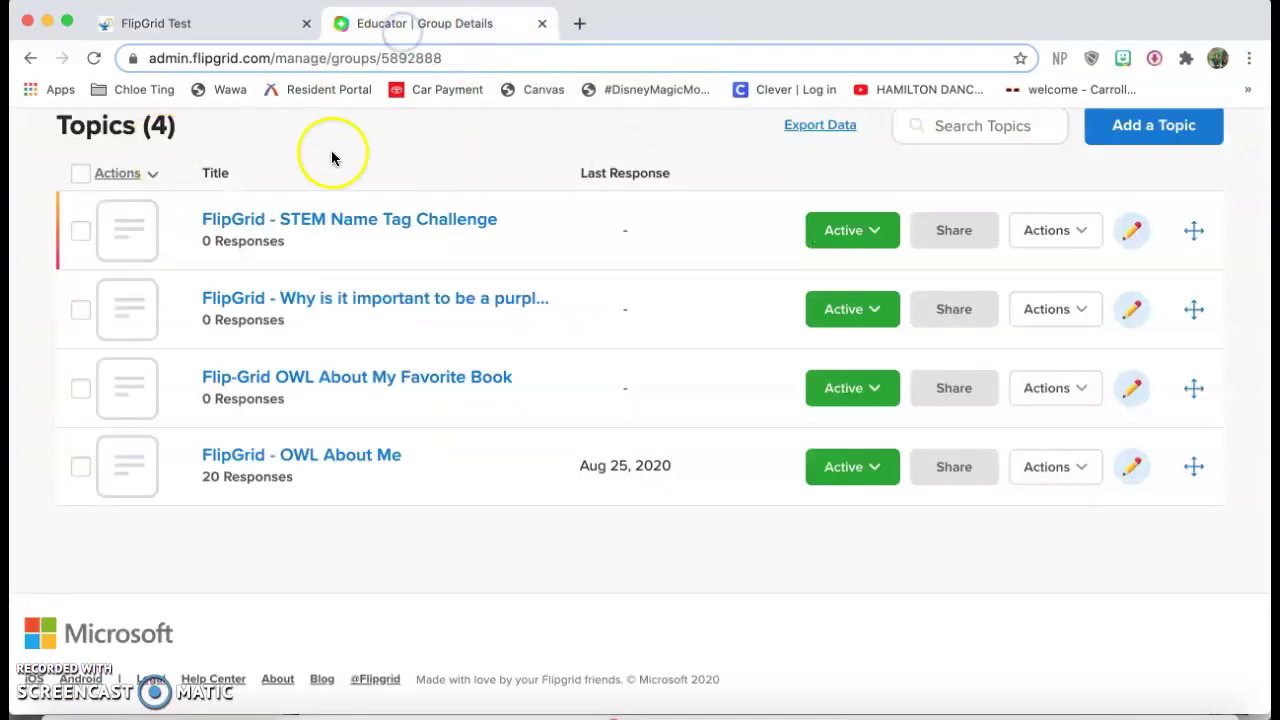
pyautogui.click(176, 25)
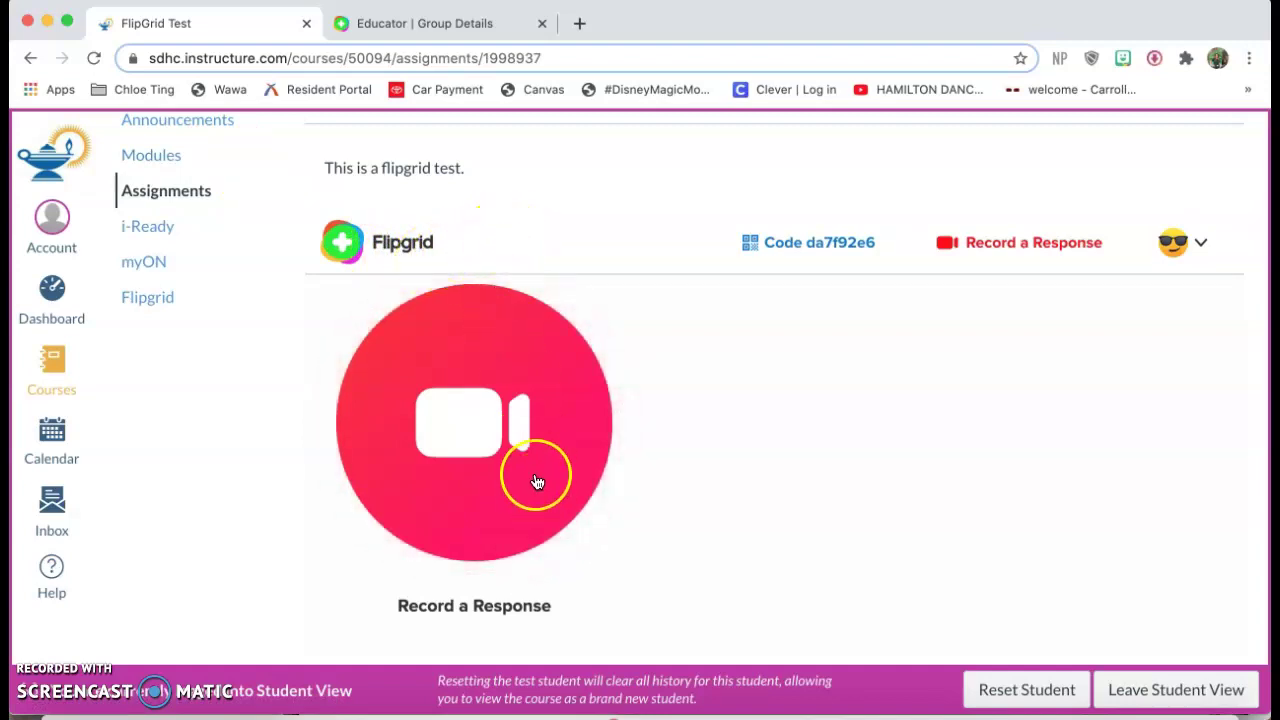
# Record a 6-second Flipgrid video response, dismissing the recording tip first
pyautogui.click(515, 410)
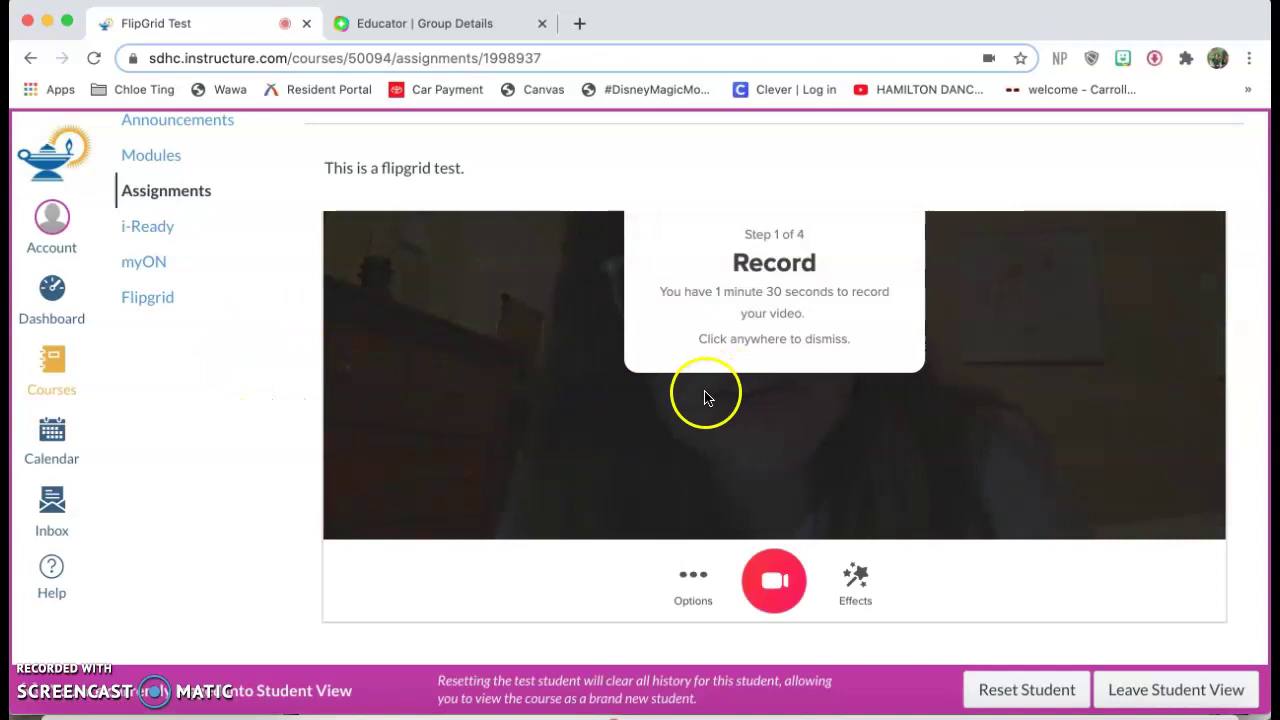
pyautogui.click(711, 403)
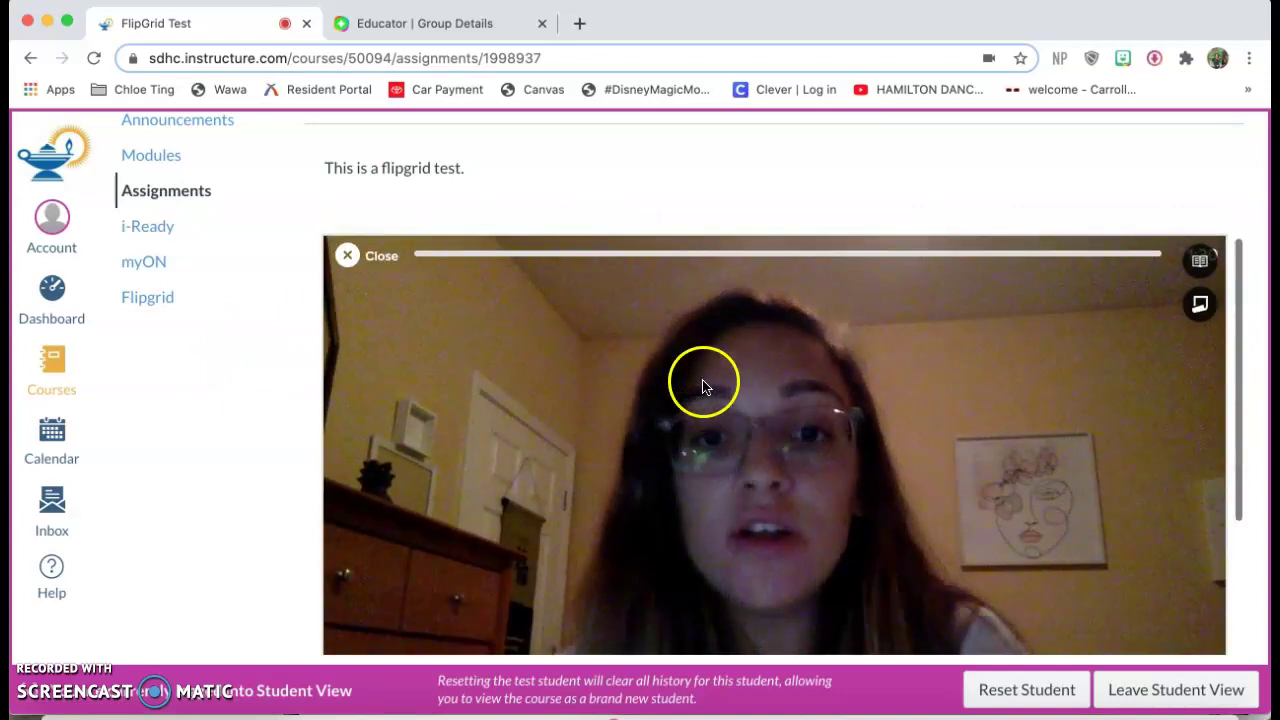
pyautogui.scroll(-3, 700, 390)
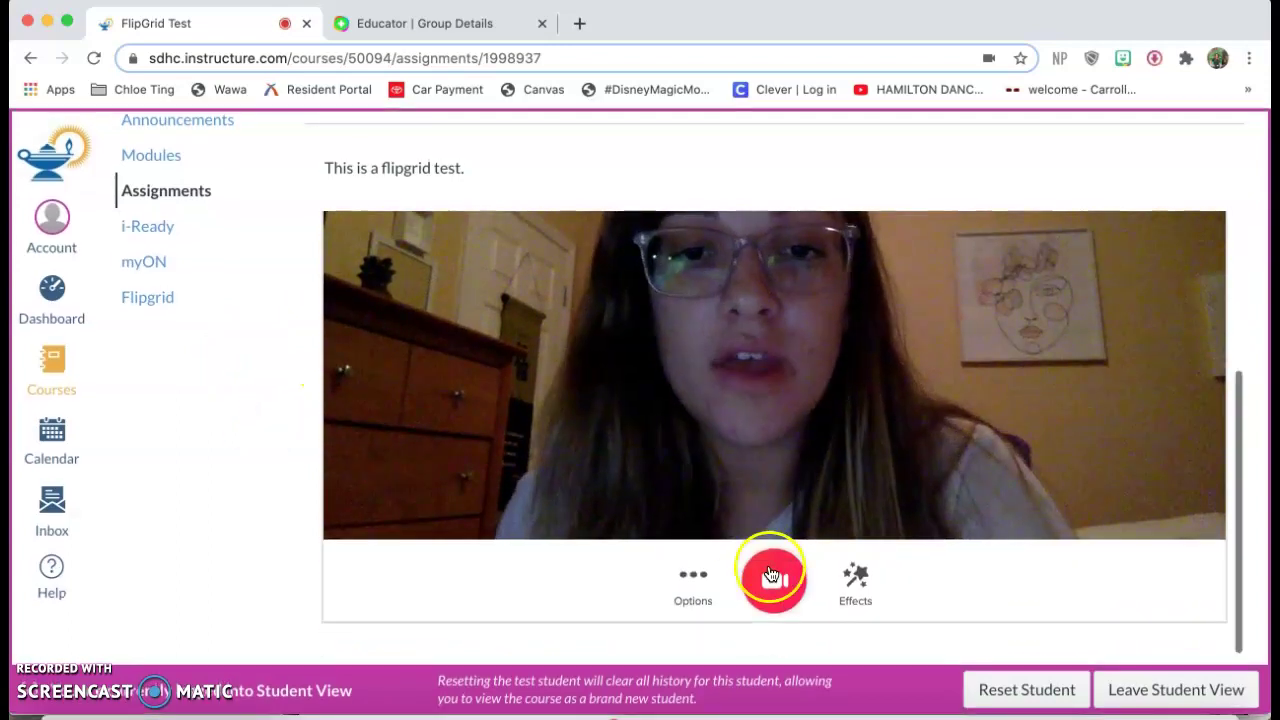
pyautogui.click(771, 575)
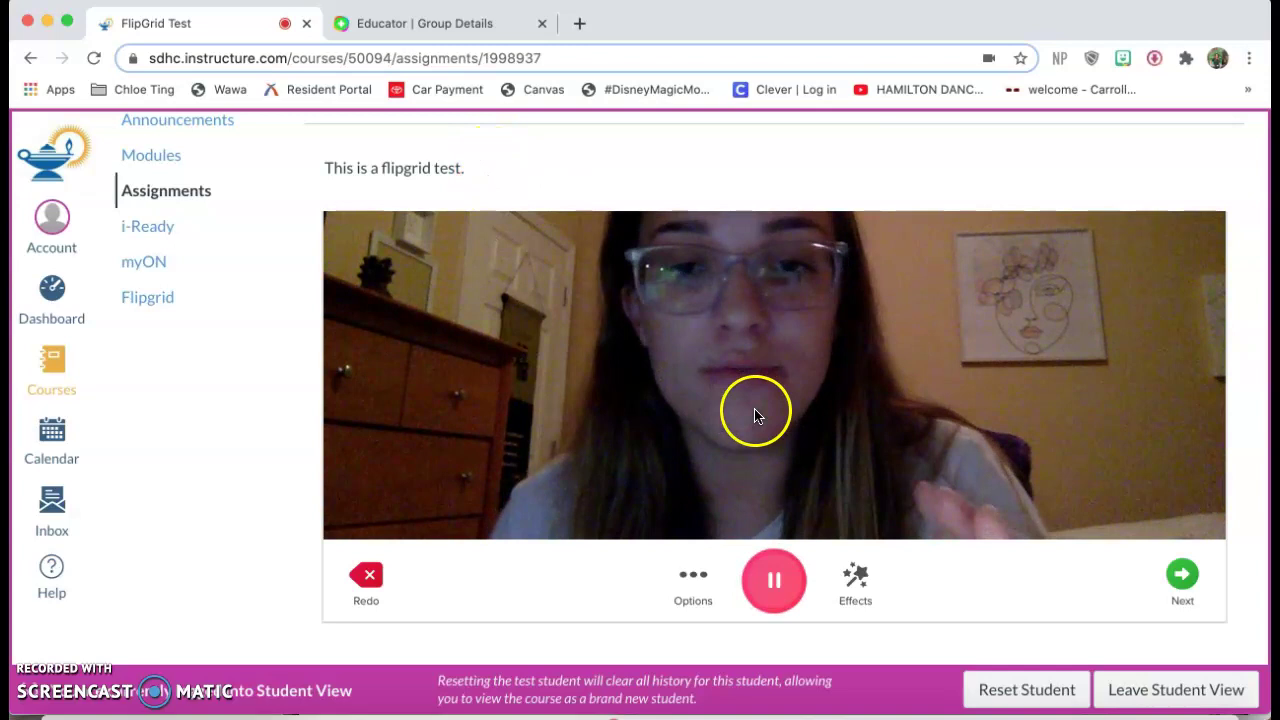
pyautogui.scroll(3, 754, 411)
pyautogui.scroll(-3, 757, 420)
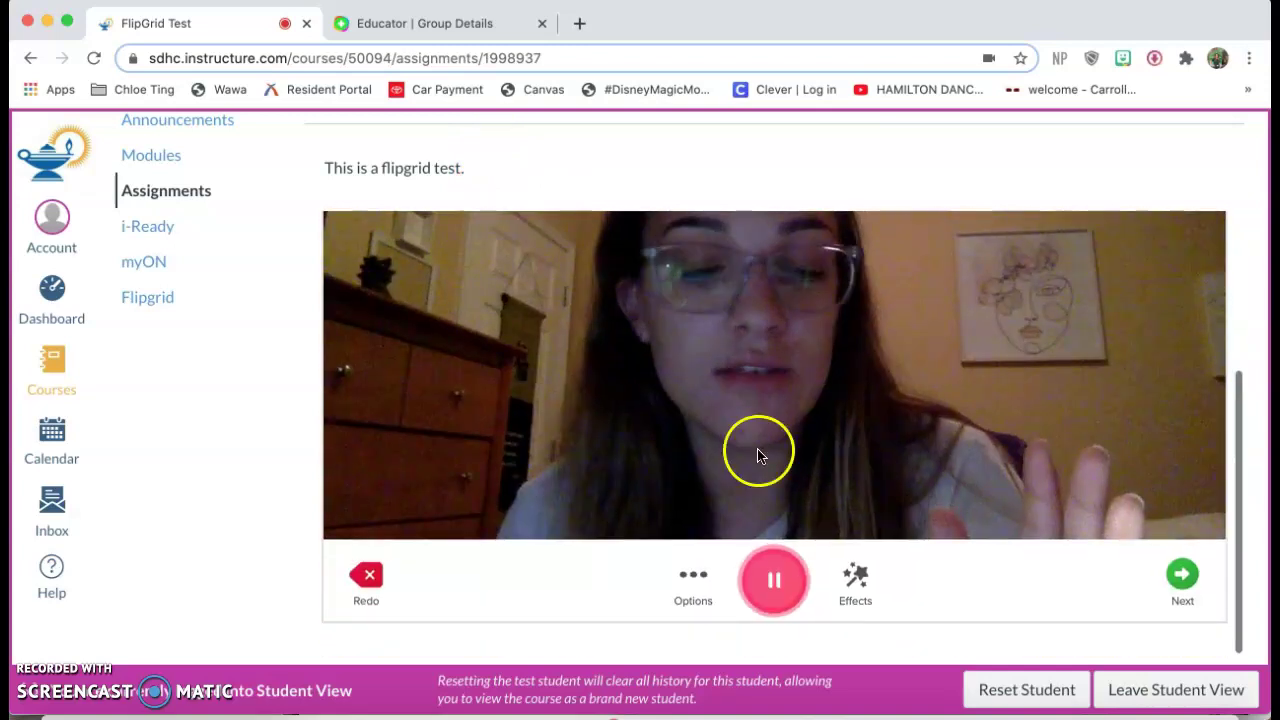
pyautogui.click(774, 582)
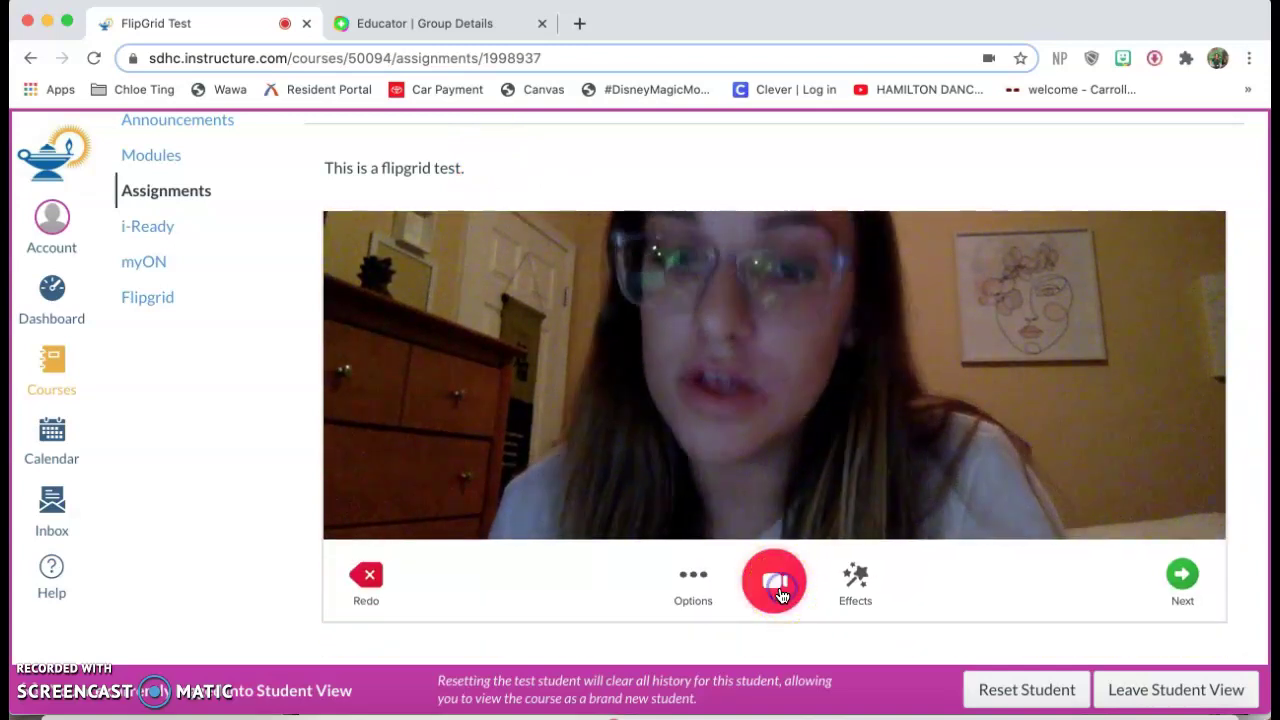
# Move to the Review step with the sound muted and the review tip dismissed
pyautogui.click(1177, 590)
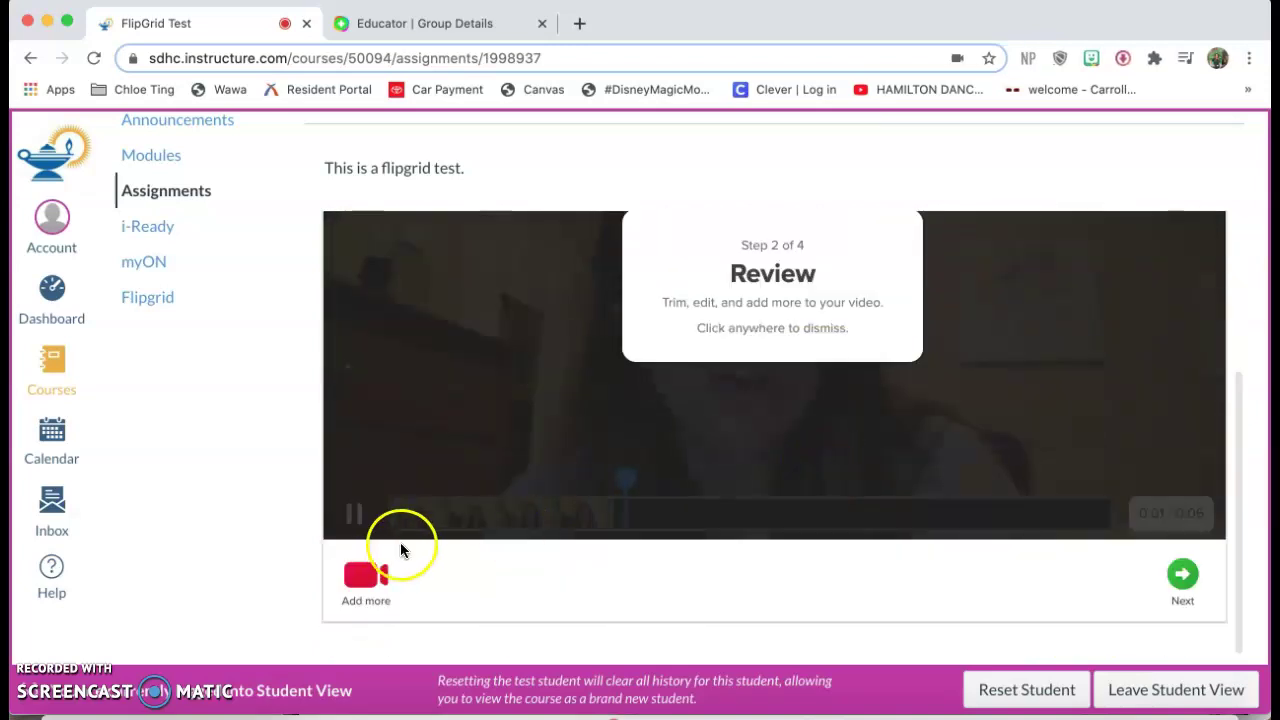
pyautogui.press('XF86AudioMute')
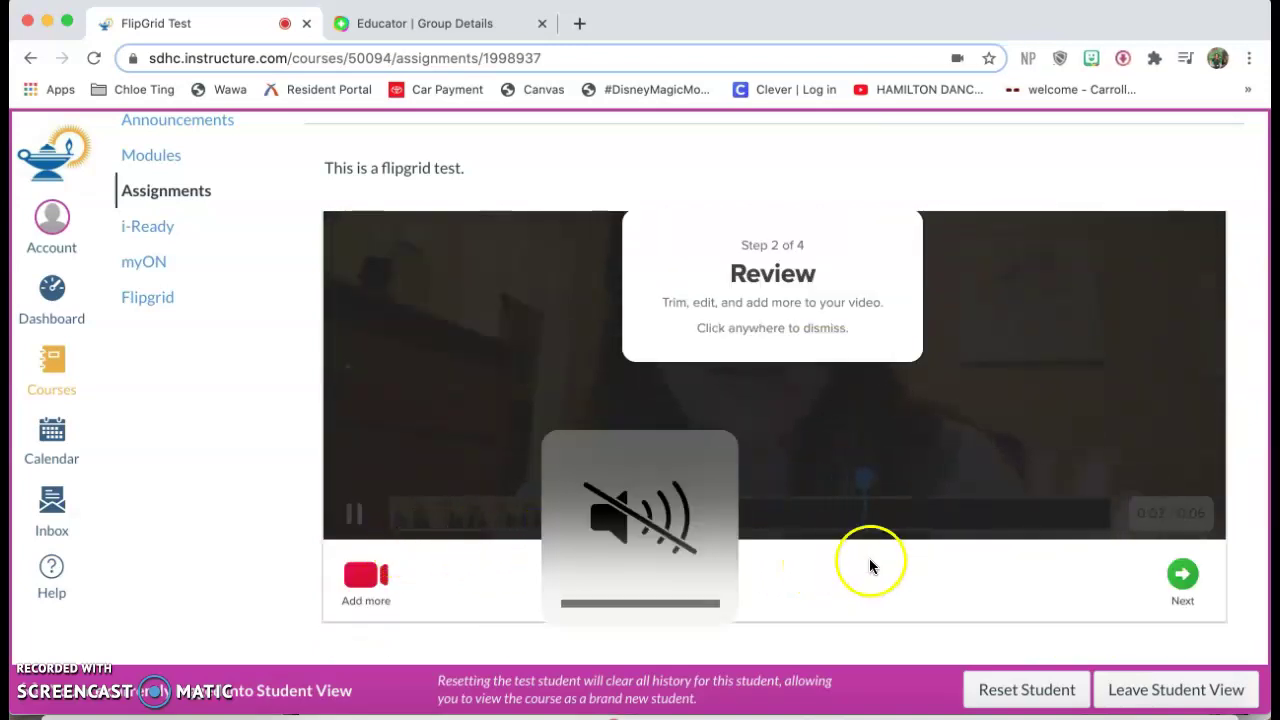
pyautogui.click(896, 517)
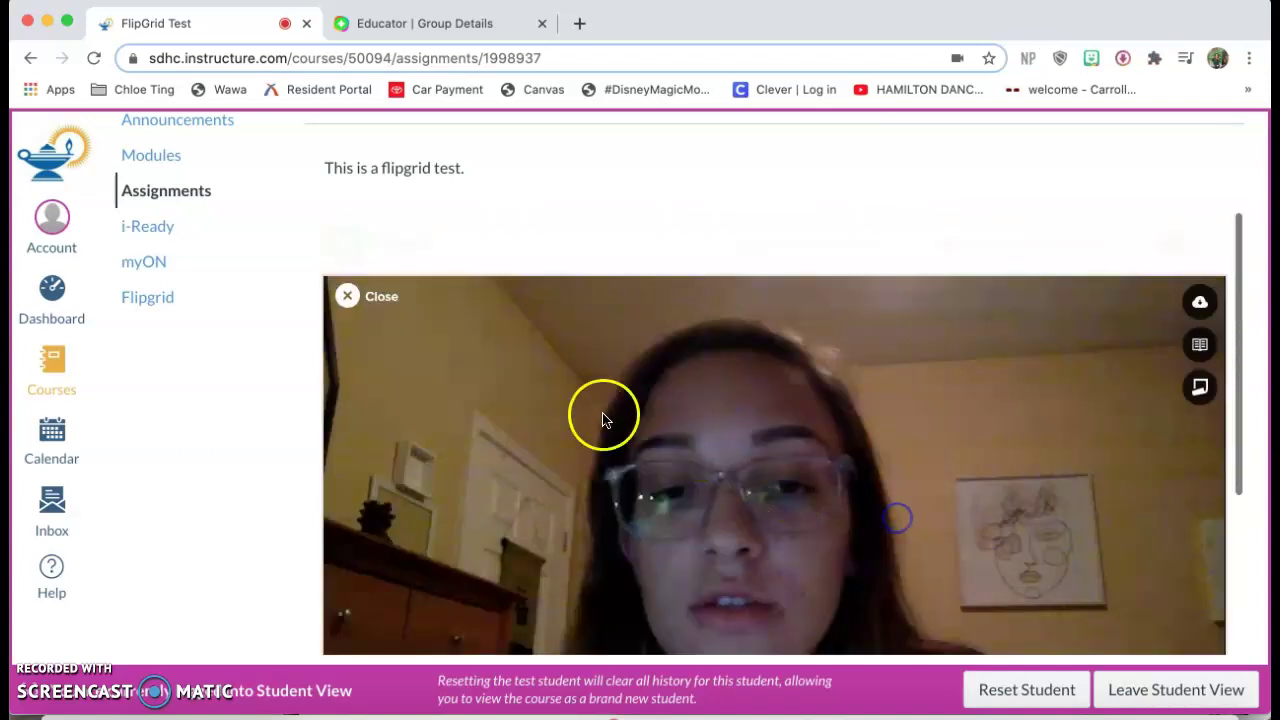
pyautogui.scroll(-3, 1100, 540)
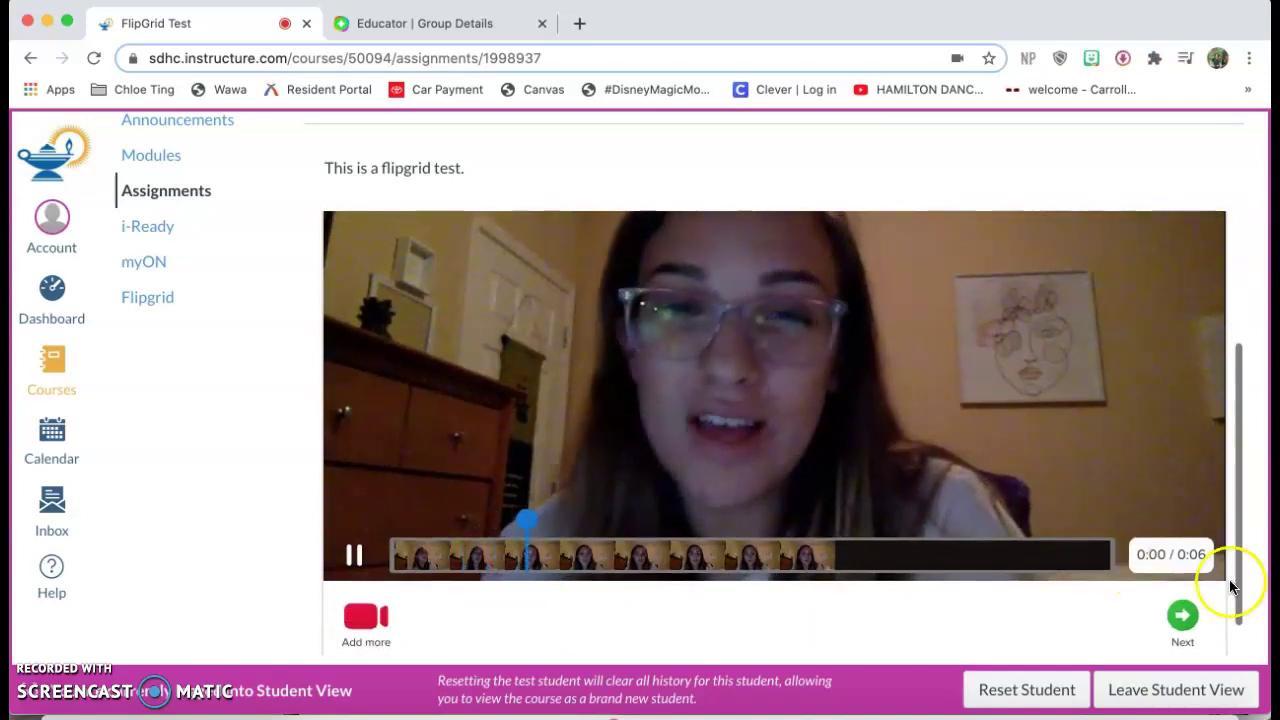
# Take the cover selfie and upload the video response
pyautogui.click(1184, 617)
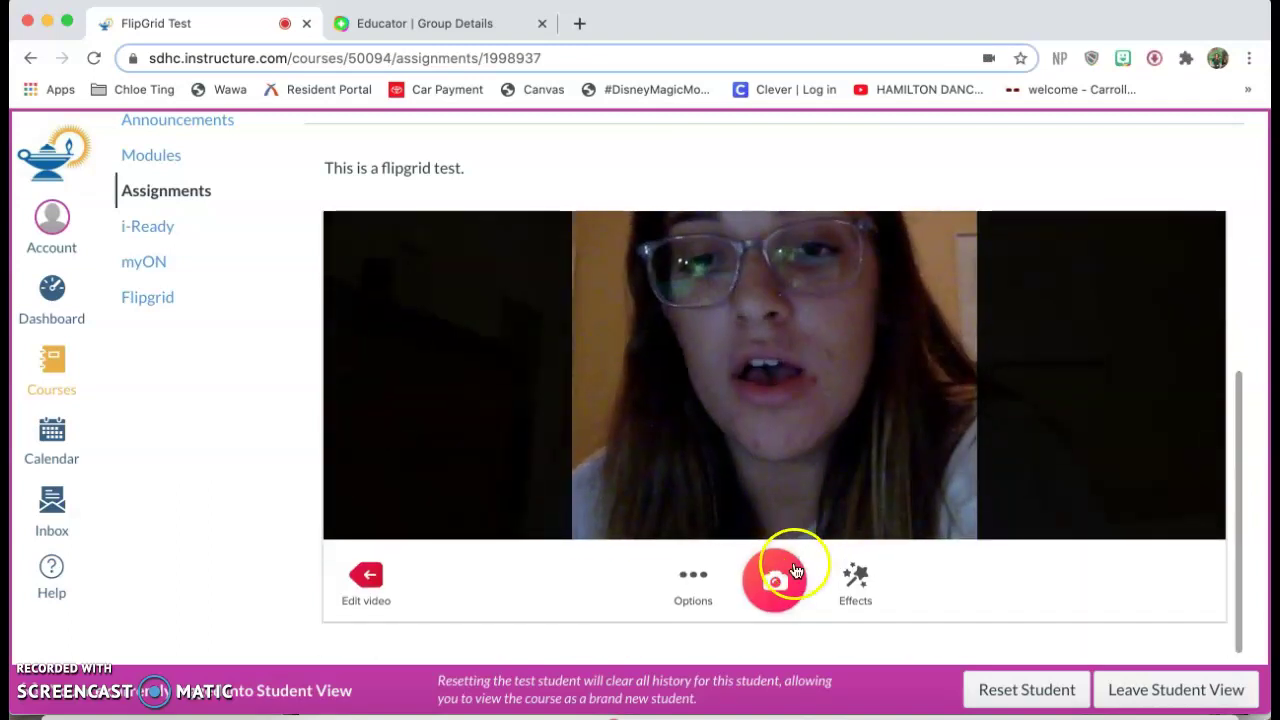
pyautogui.click(777, 580)
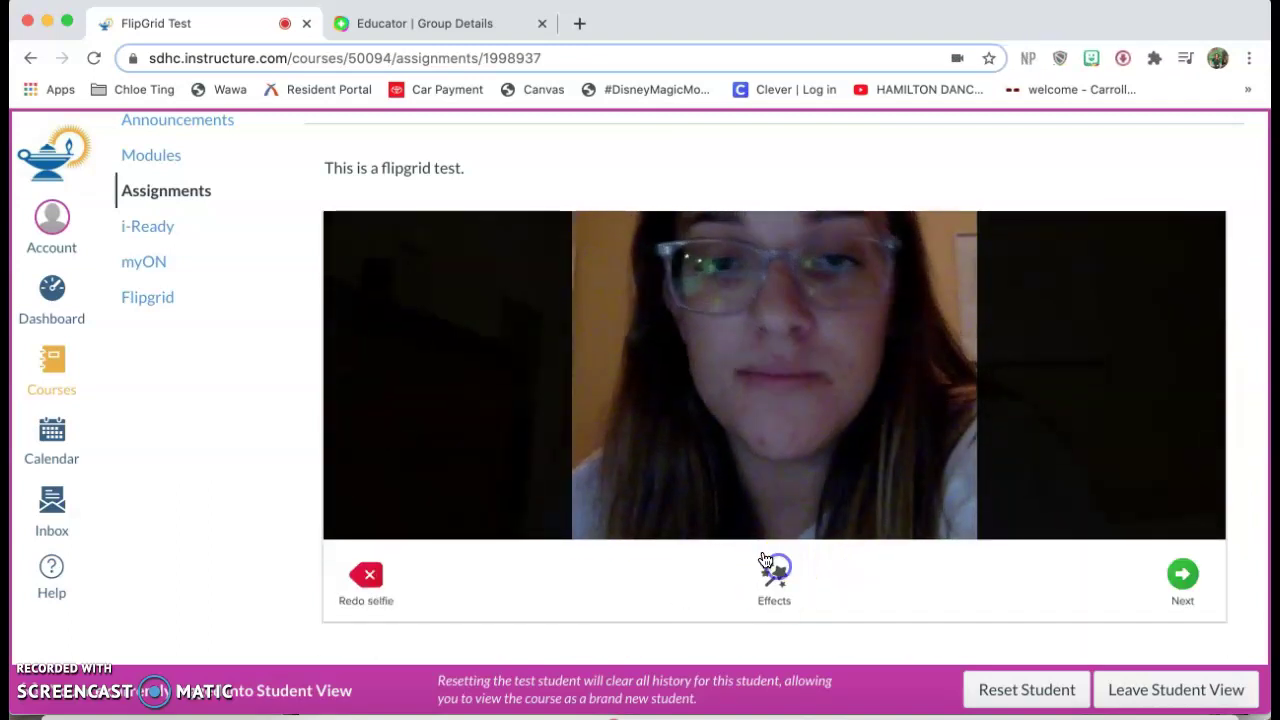
pyautogui.click(1183, 575)
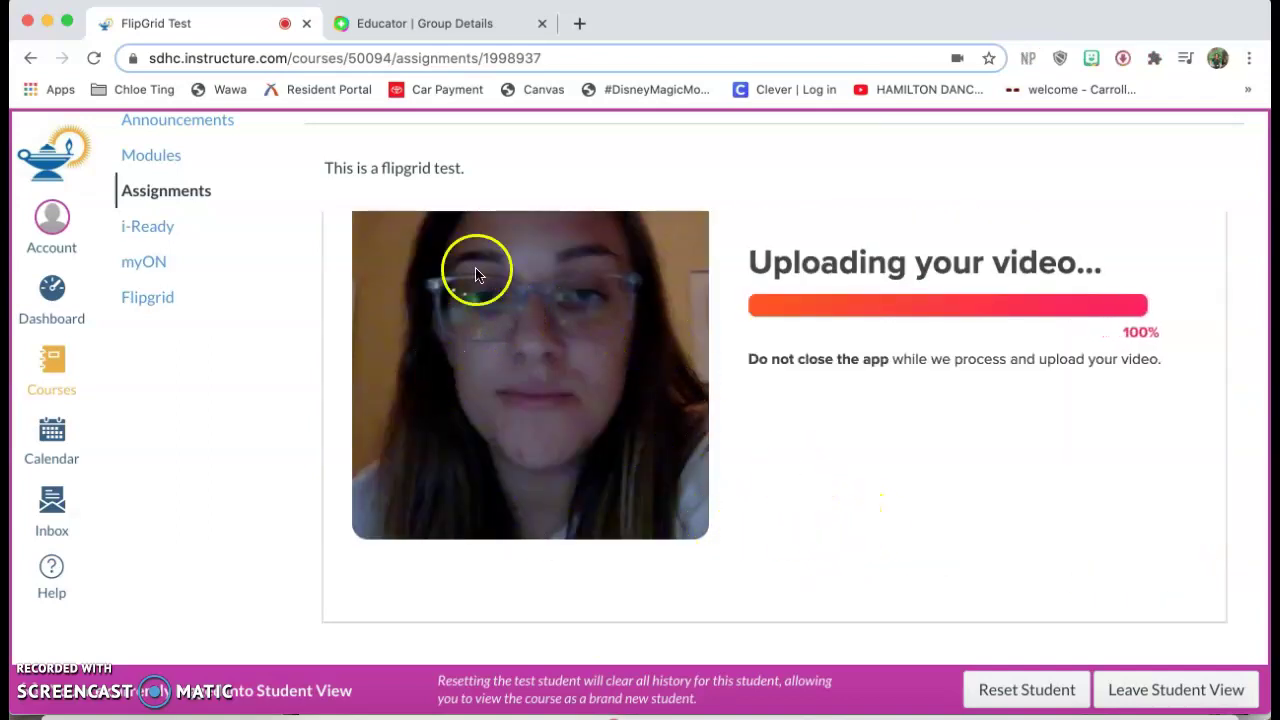
# Check the display name on the Submit your video form, then return to the course home page
pyautogui.scroll(1, 923, 468)
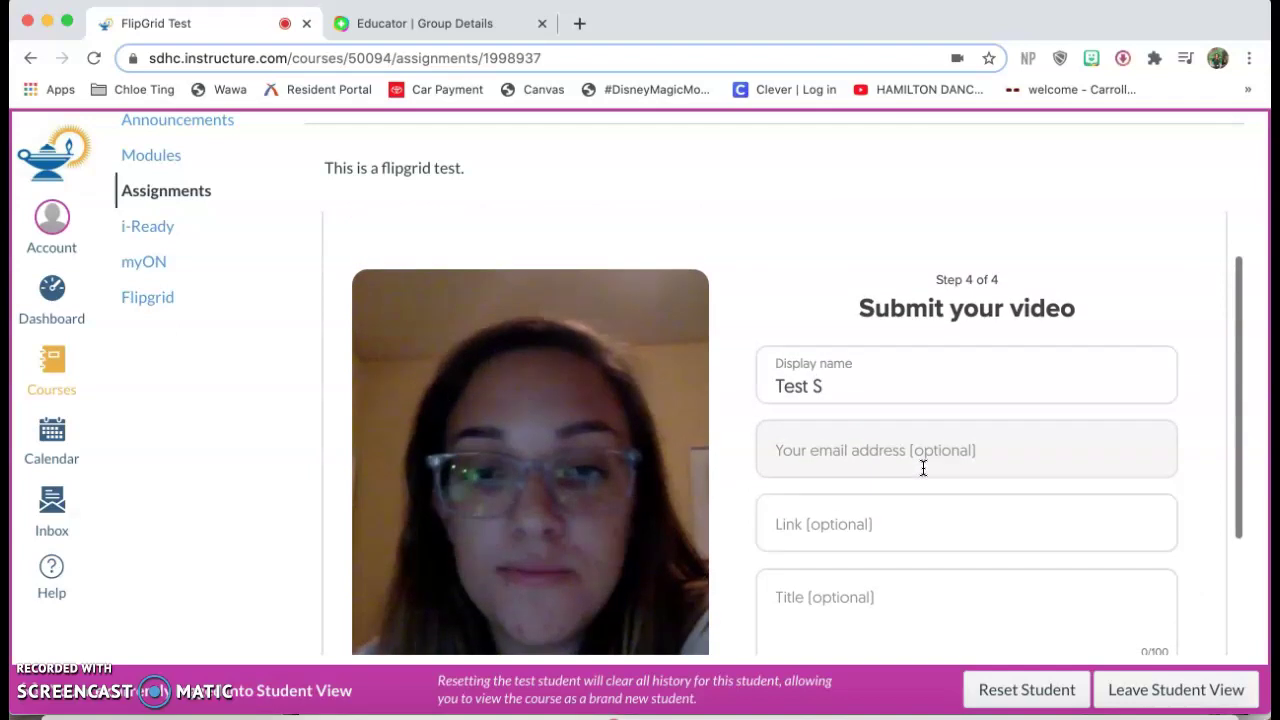
pyautogui.click(804, 390)
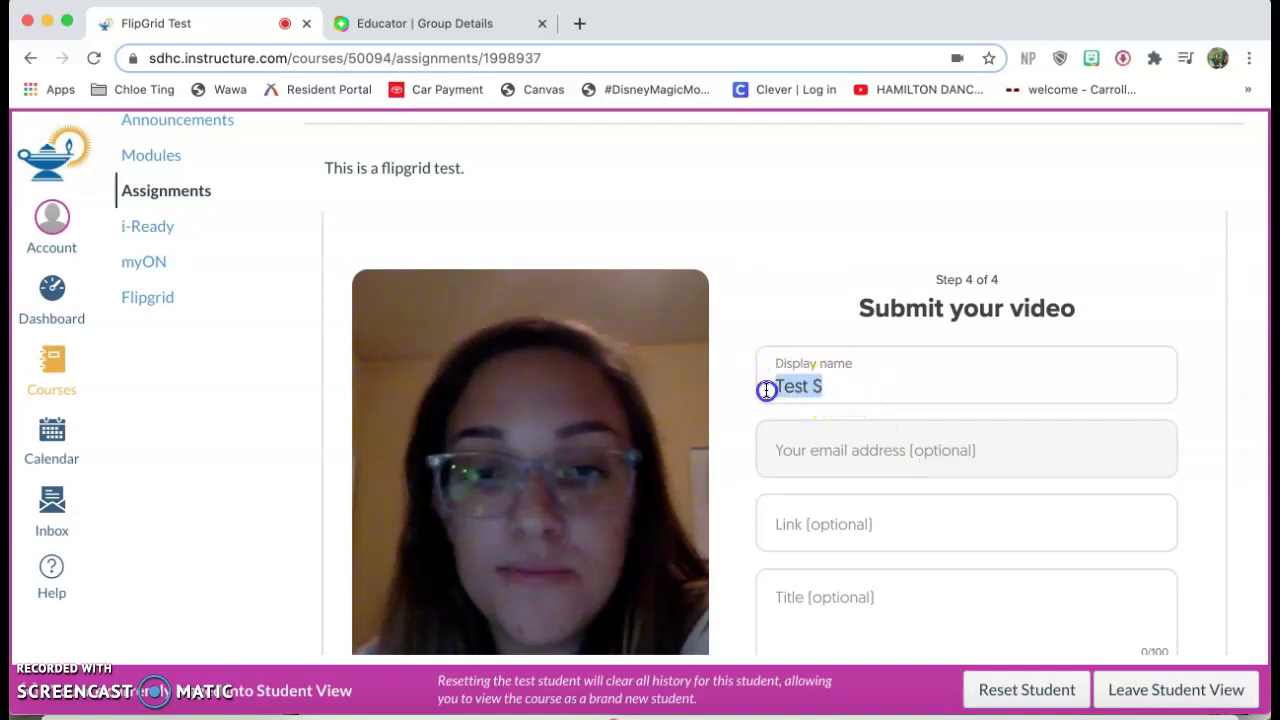
pyautogui.scroll(-3, 837, 440)
pyautogui.scroll(5, 880, 455)
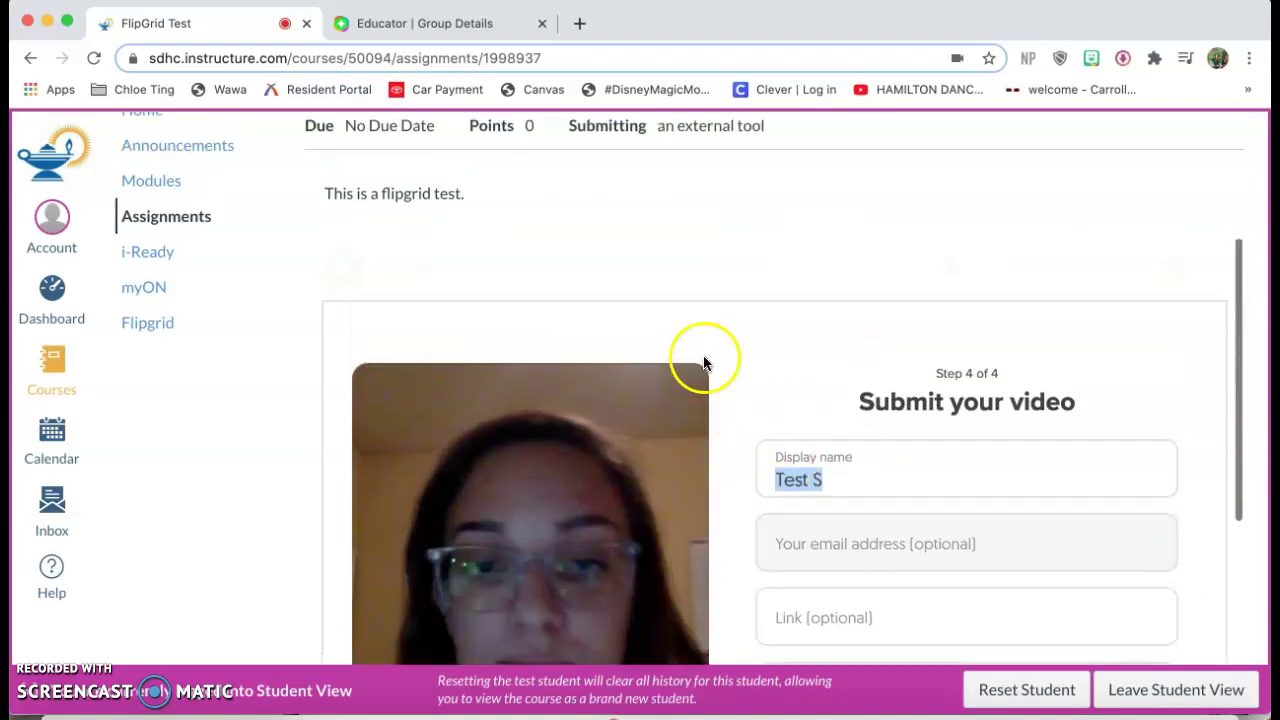
pyautogui.scroll(3, 680, 362)
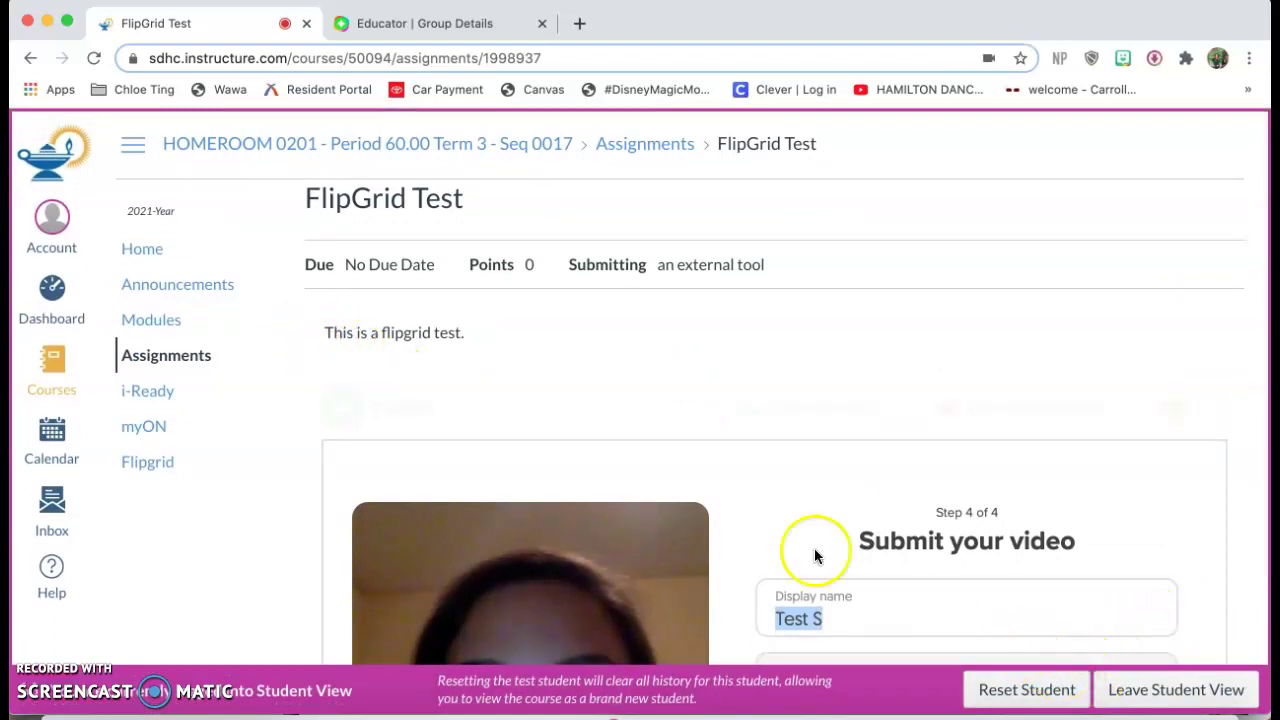
pyautogui.click(138, 250)
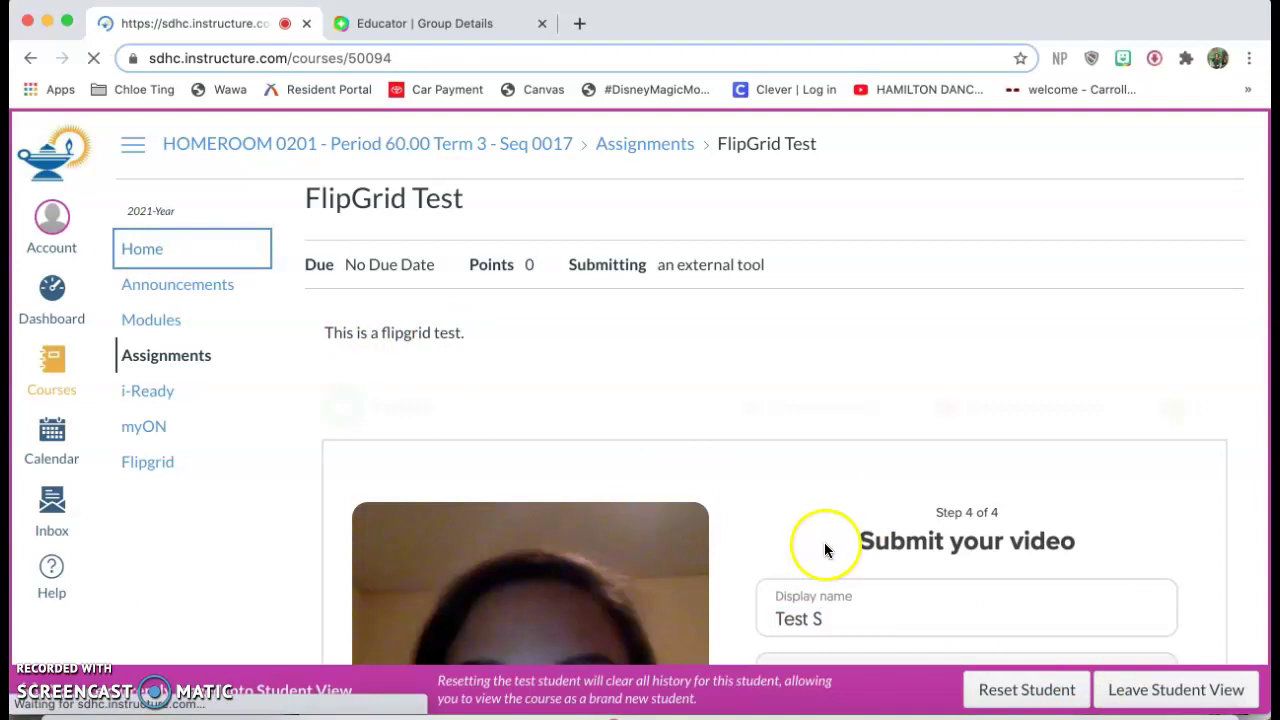